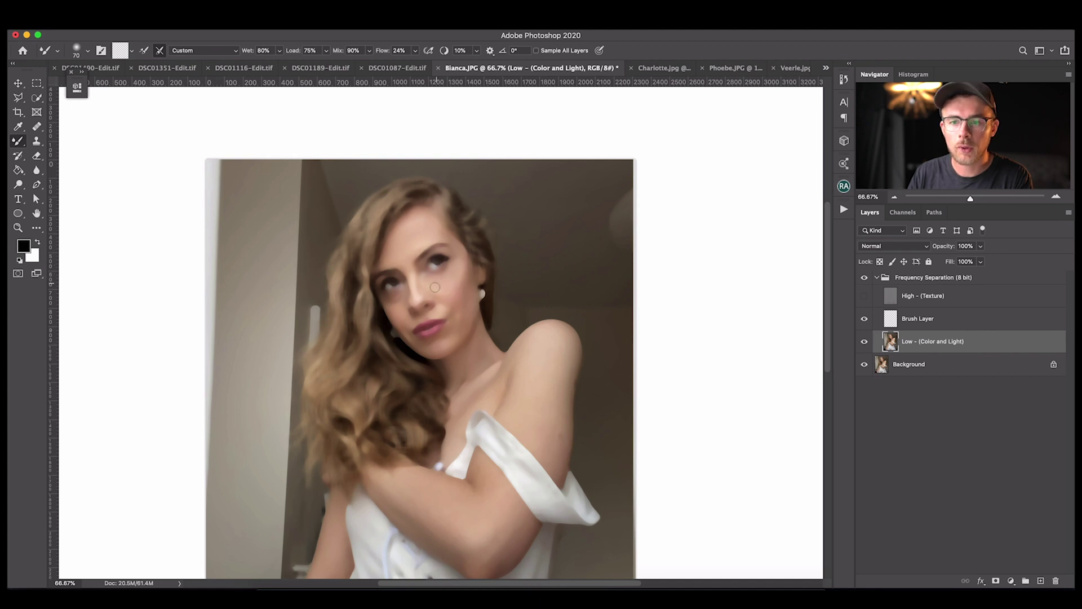
Display the High – (Texture) layer without the Low and Background layers, and make it the active layer
key("bracketleft")
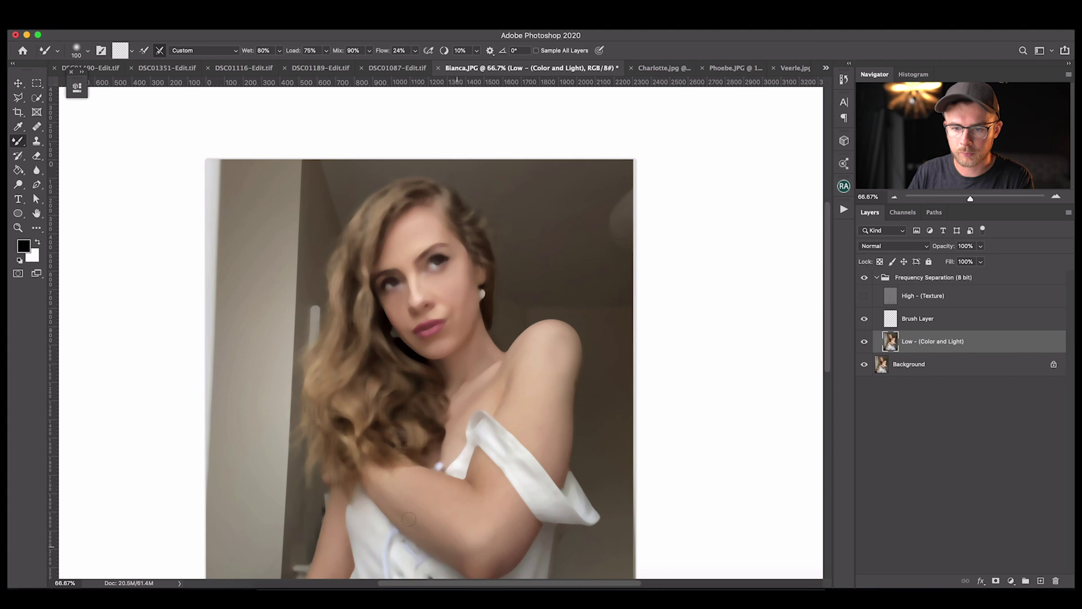
scroll(409, 518, "down", 2)
scroll(498, 483, "up", 1)
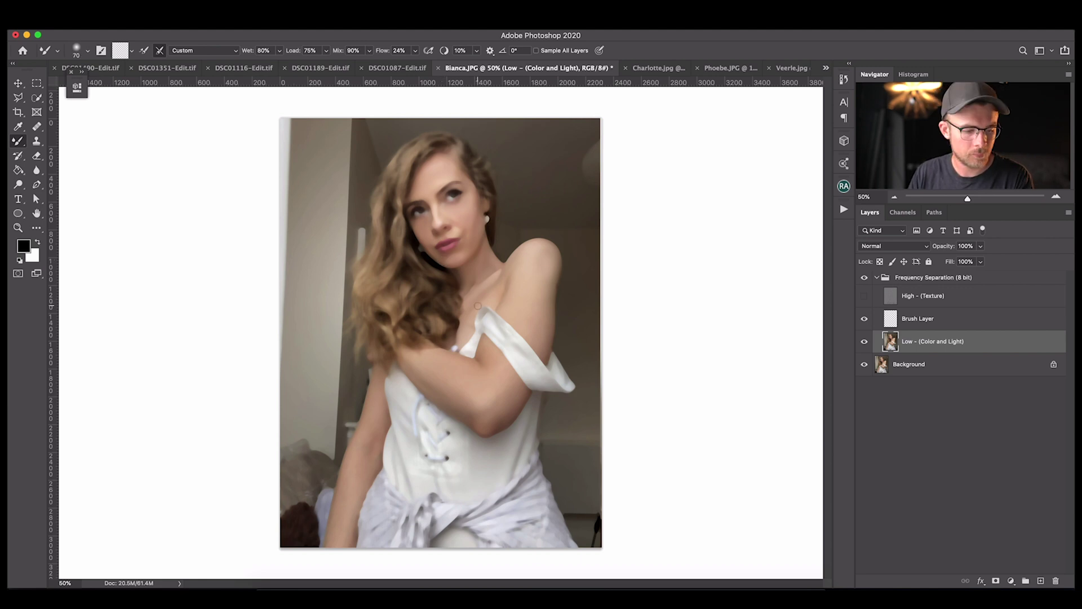
left_click(864, 295)
left_click(864, 341)
left_click(864, 364)
left_click(927, 295)
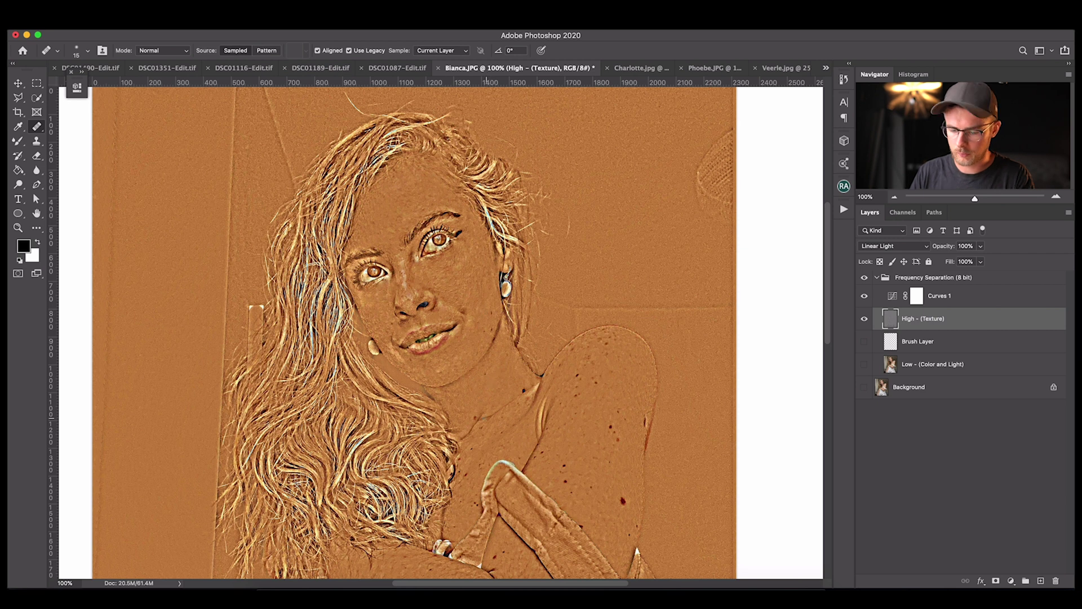
Hide the Curves 1 layer, show the Brush, Low and Background layers again, and collapse the Frequency Separation group
key("super+minus")
key("super+minus")
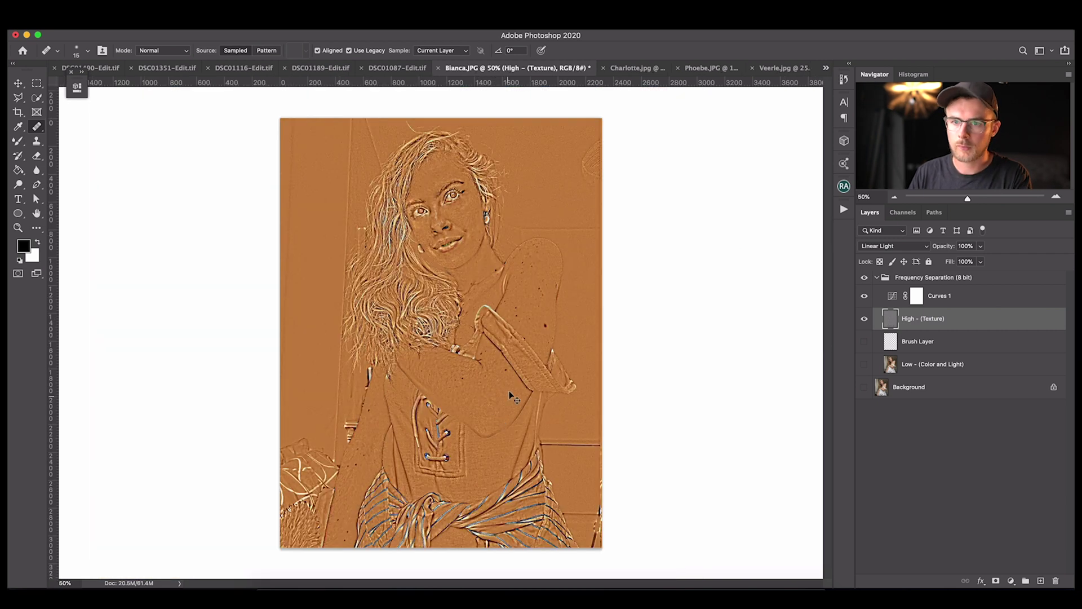
left_click(864, 296)
left_click_drag(864, 342, 872, 391)
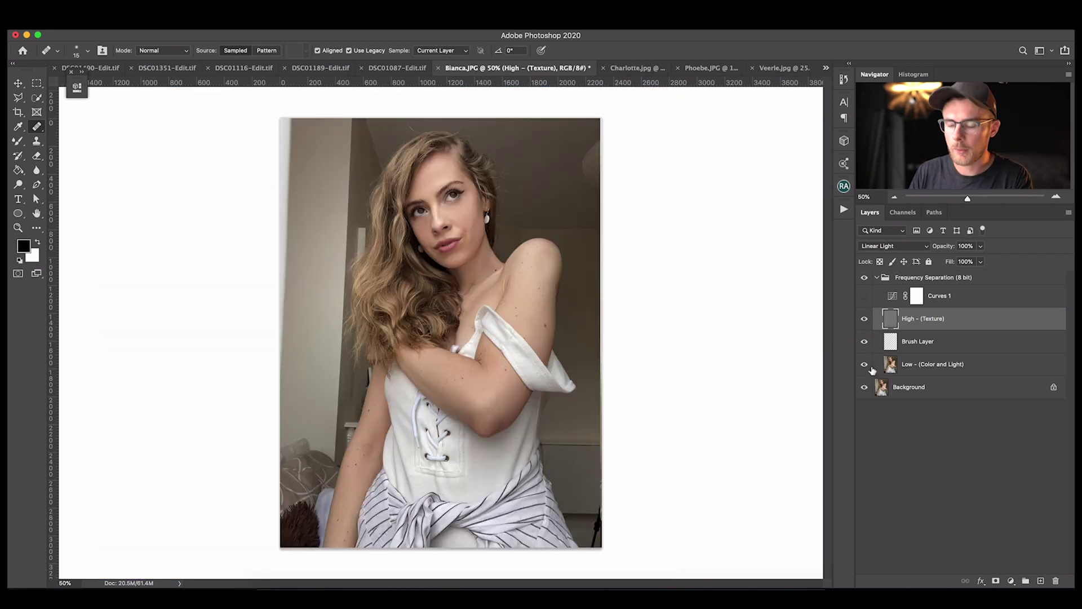
left_click(865, 278)
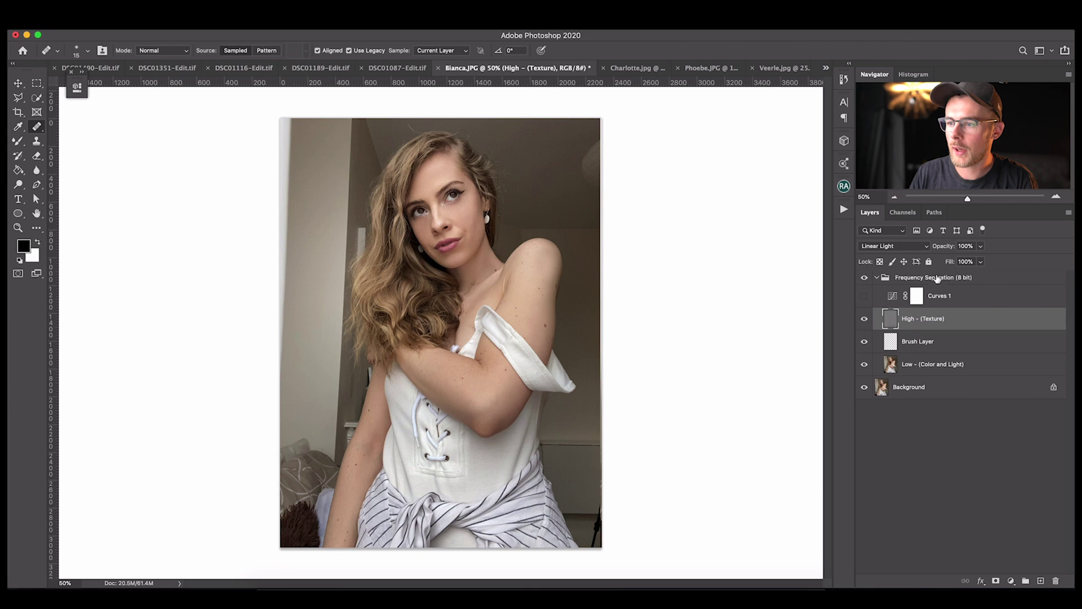
left_click(880, 279)
left_click(876, 278)
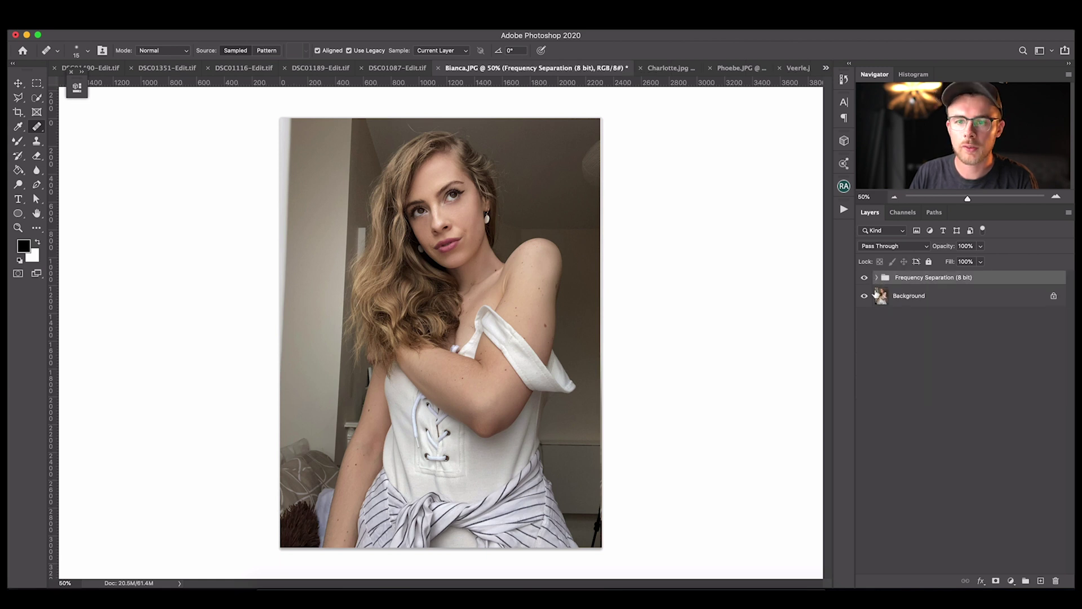
Add a Selective Color adjustment layer and tune its colour ranges, setting Blacks to Cyan +2, Magenta -2, Yellow +2 and Black +7
left_click(1011, 581)
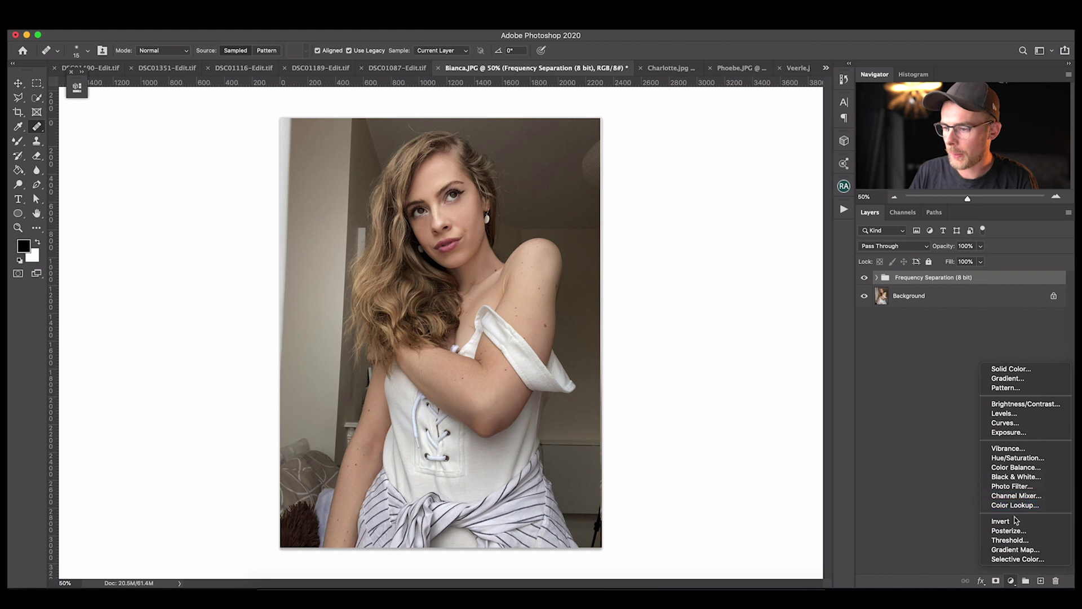
left_click(1017, 559)
left_click_drag(180, 156, 186, 177)
mouse_move(179, 199)
left_mouse_down()
mouse_move(189, 198)
mouse_move(176, 199)
left_mouse_up()
mouse_move(180, 220)
left_mouse_down()
mouse_move(193, 220)
mouse_move(173, 198)
mouse_move(193, 220)
left_mouse_up()
key("alt+4")
left_click(191, 132)
left_click(185, 181)
left_click_drag(180, 156, 194, 156)
key("alt+9")
left_click_drag(179, 220, 182, 157)
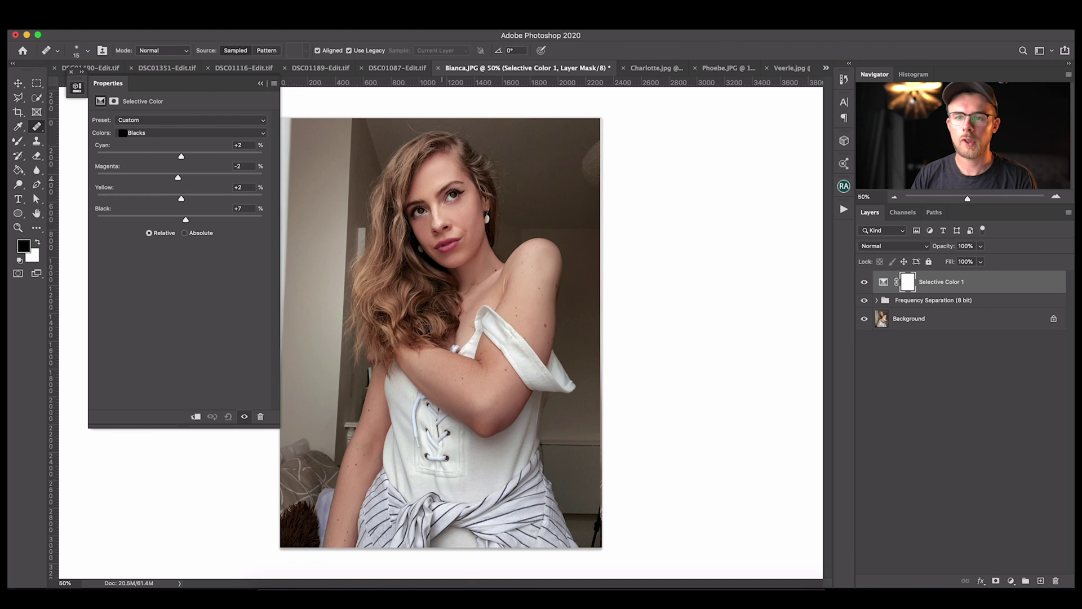
Compare the portrait with and without the Selective Color adjustment
left_click(864, 282)
left_click(864, 282)
left_click(864, 283)
left_click(864, 285)
left_click(864, 284)
left_click(864, 285)
Add a Black & White adjustment layer, lowering its Reds and raising its Yellows
left_click(1011, 581)
left_click(1009, 483)
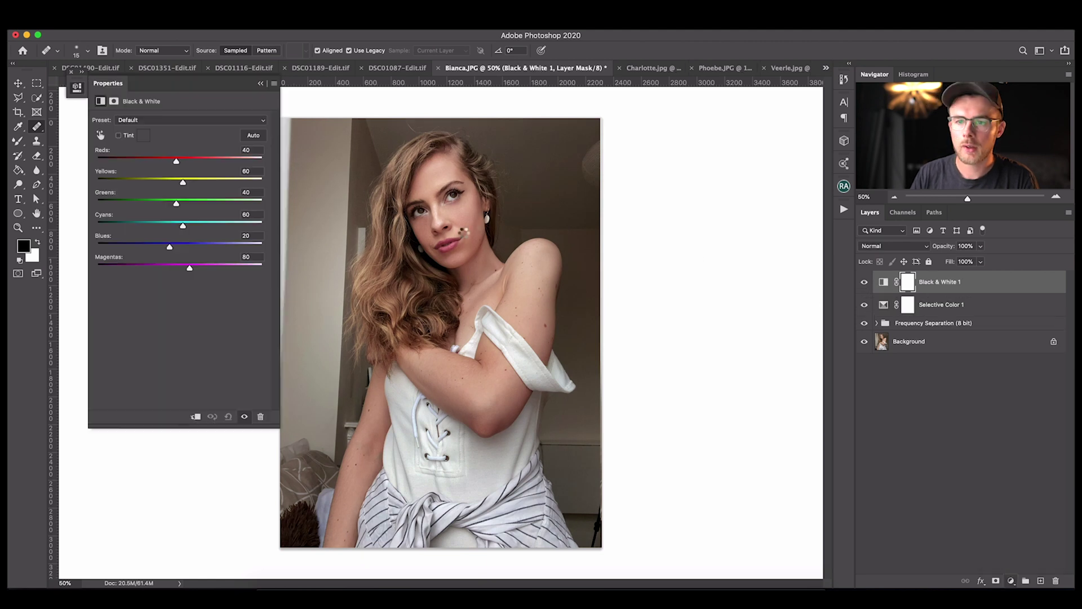
left_click_drag(146, 161, 139, 163)
left_click_drag(183, 182, 217, 182)
left_click(261, 83)
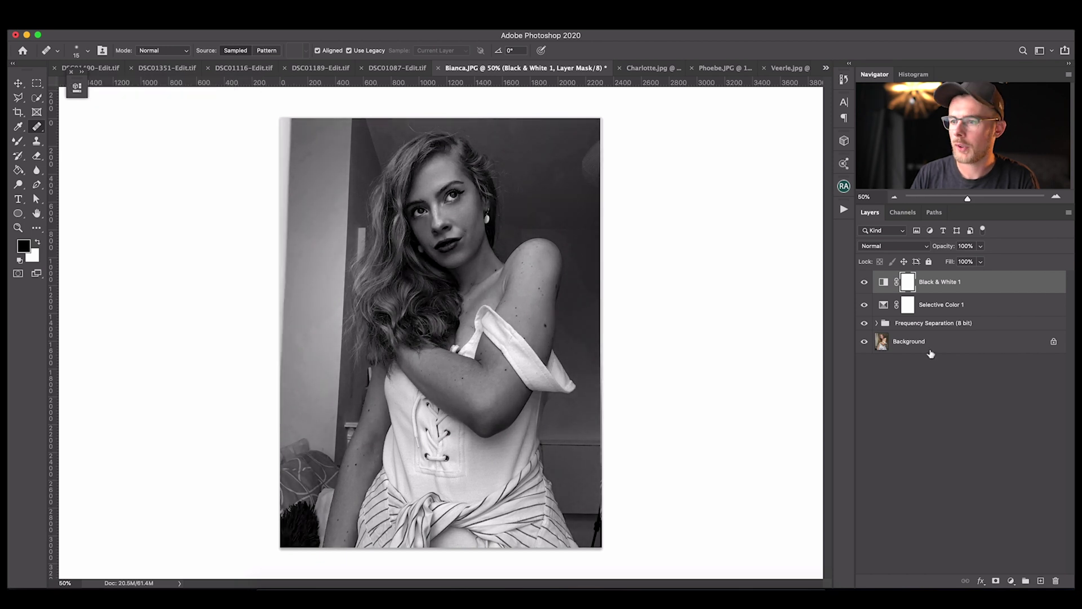
Set the Black & White 1 layer to Luminosity blending at 23% opacity
left_click(893, 246)
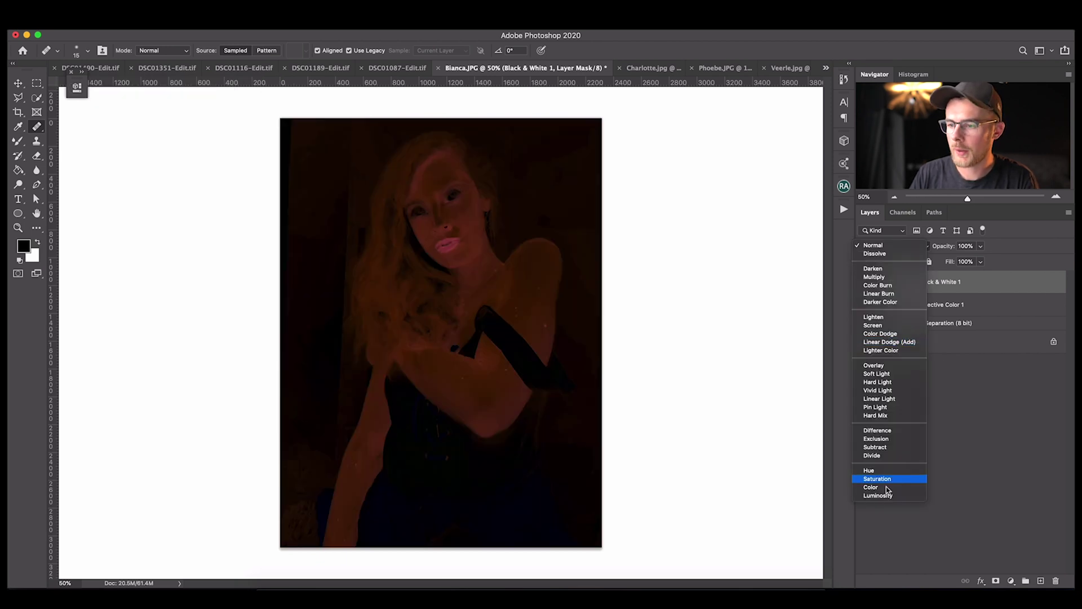
left_click(883, 496)
left_click(981, 247)
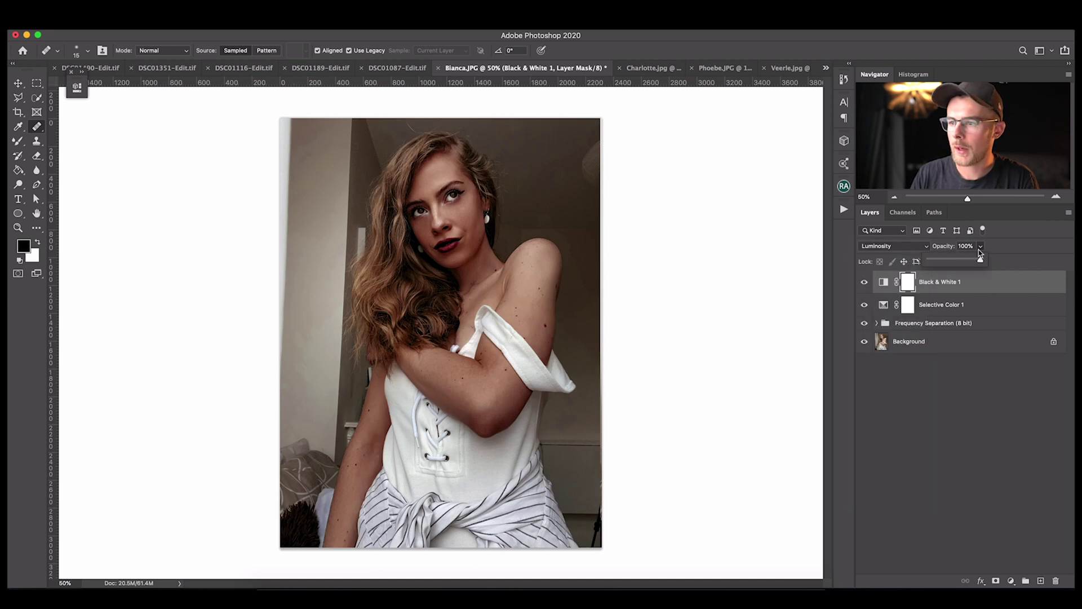
left_click(942, 260)
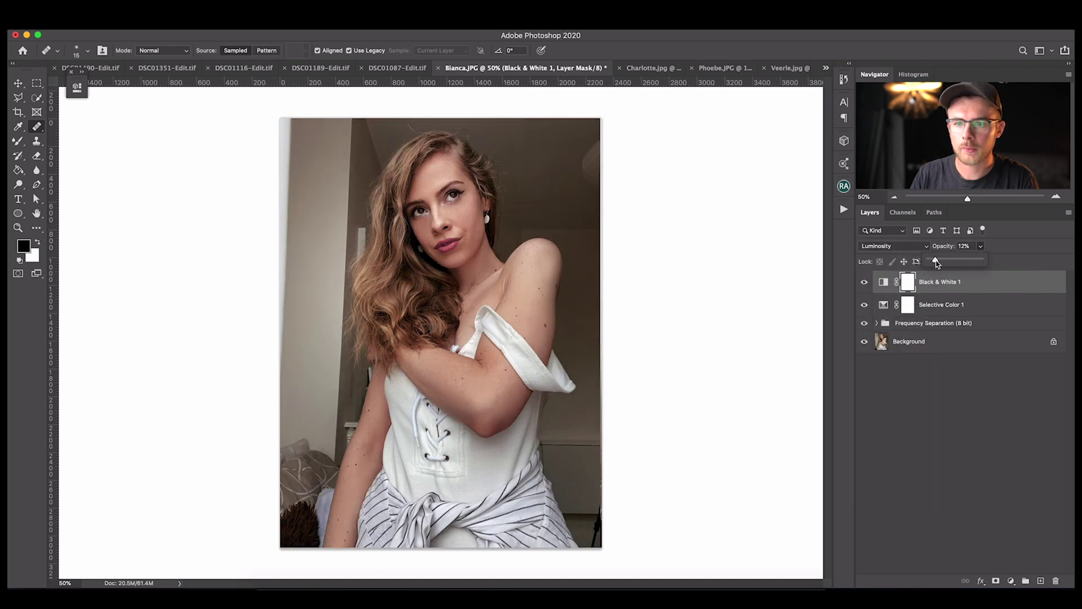
left_click_drag(943, 262, 940, 262)
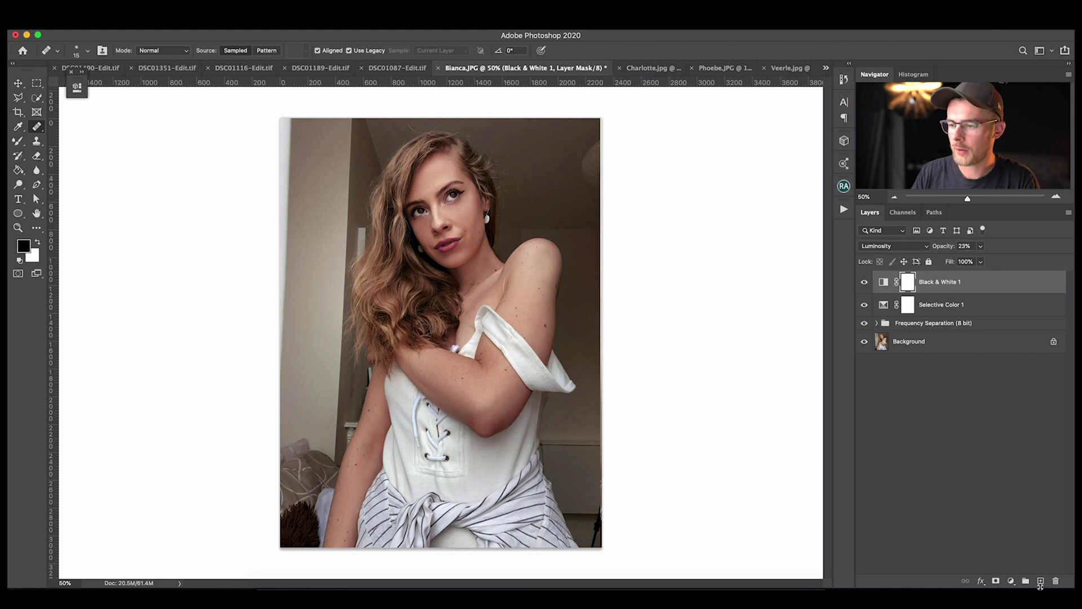
Add a second Black & White adjustment layer with default values and reduce its opacity to about 11%
left_click(1011, 580)
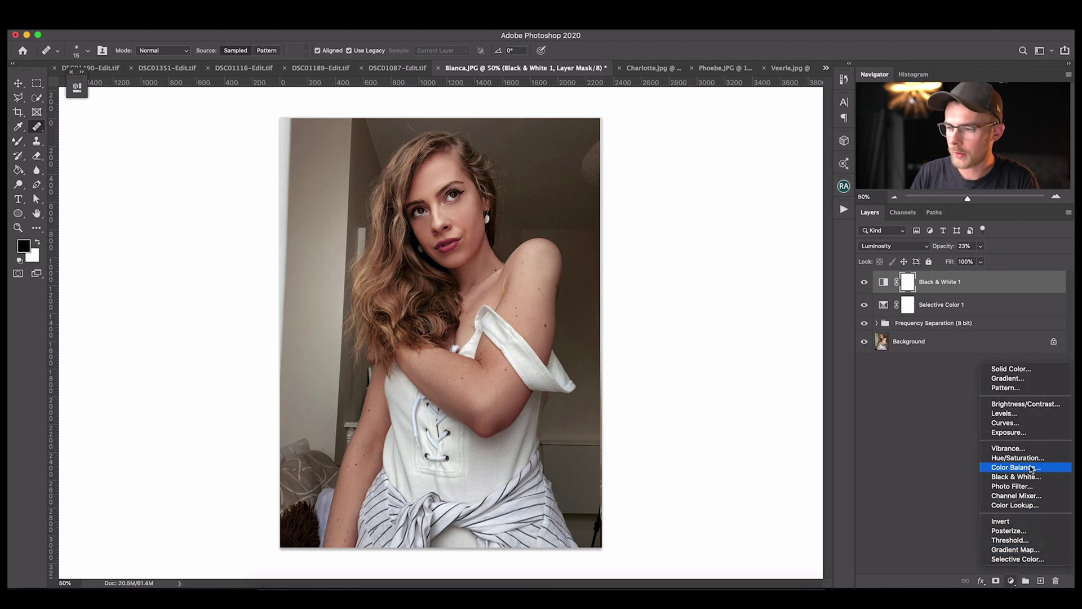
left_click(1016, 476)
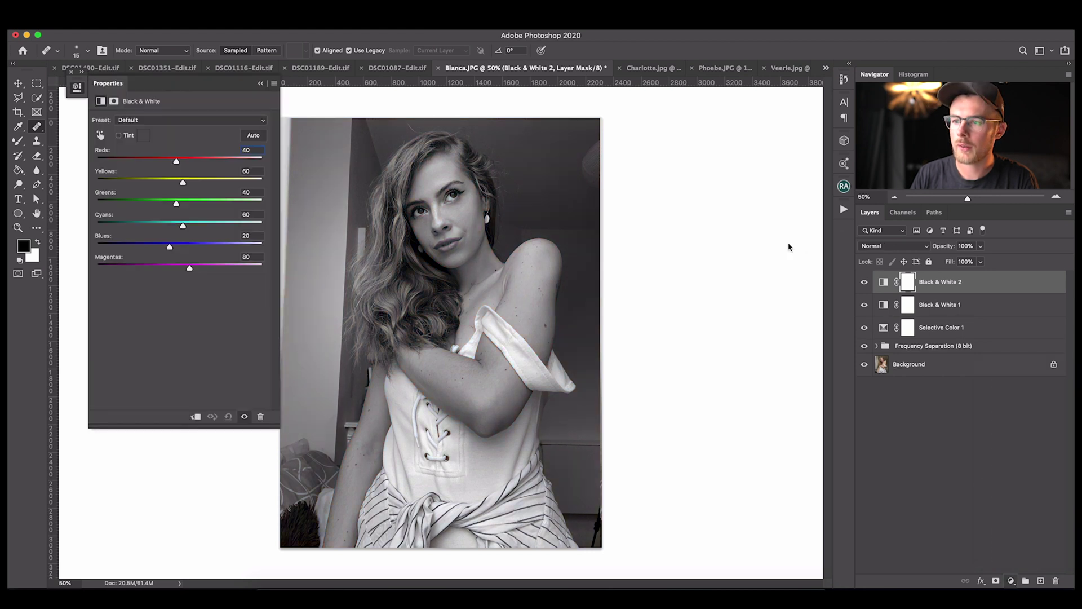
left_click(986, 248)
left_click_drag(941, 260, 936, 263)
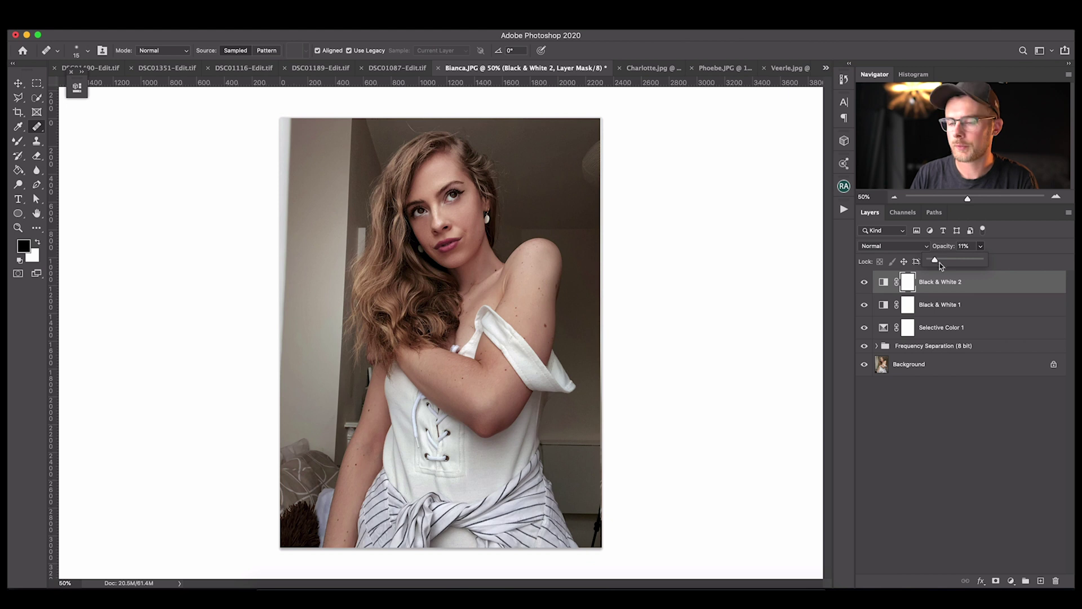
Add a Curves adjustment layer and brighten the midtones with an RGB curve point at input 105, output 150
left_click(1011, 581)
left_click(863, 282)
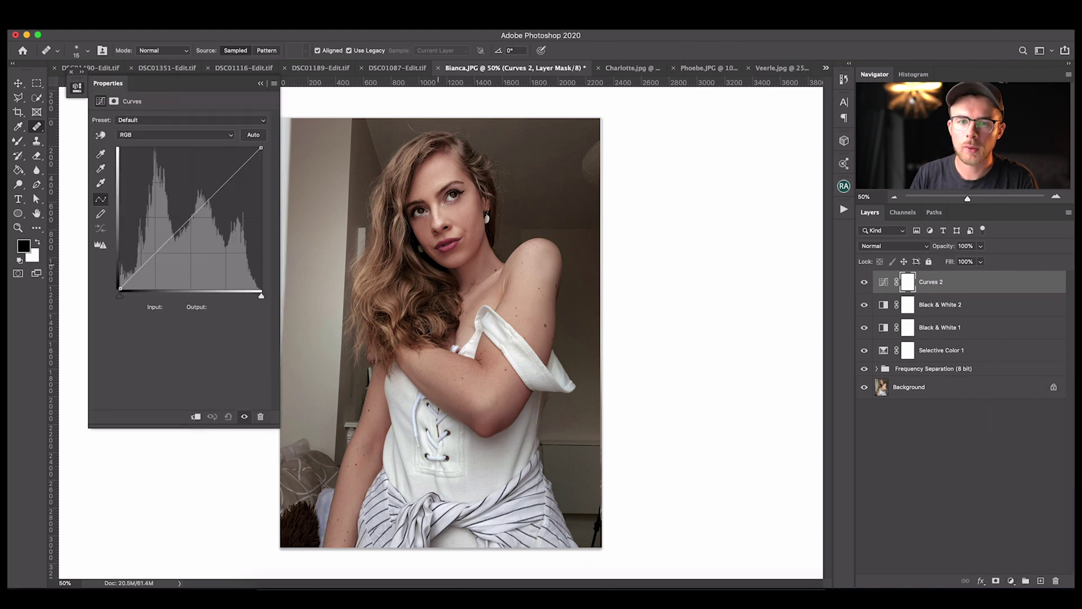
left_click_drag(177, 232, 178, 205)
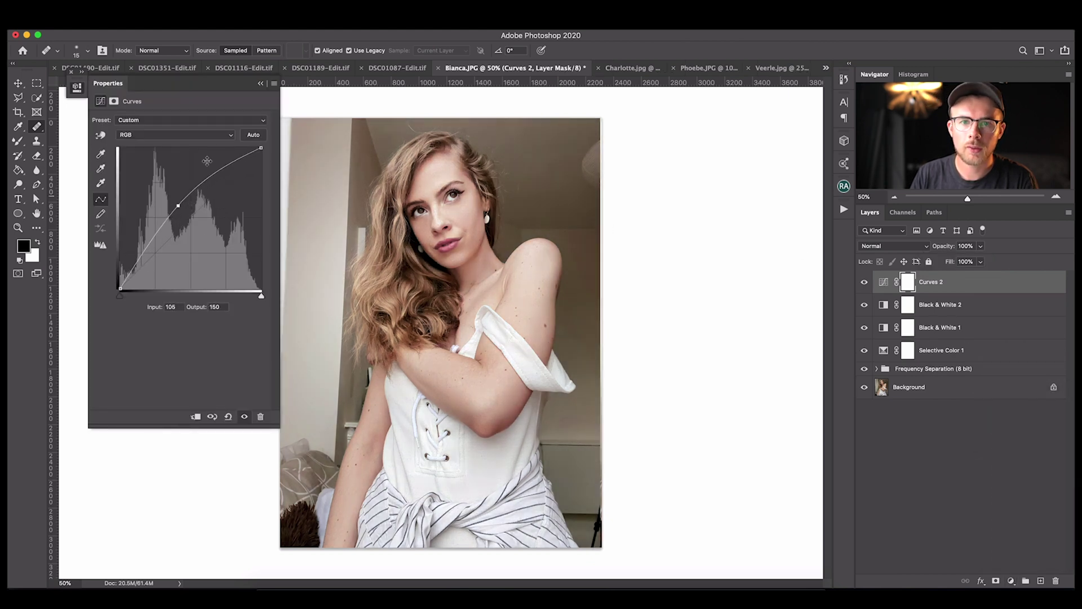
left_click(259, 86)
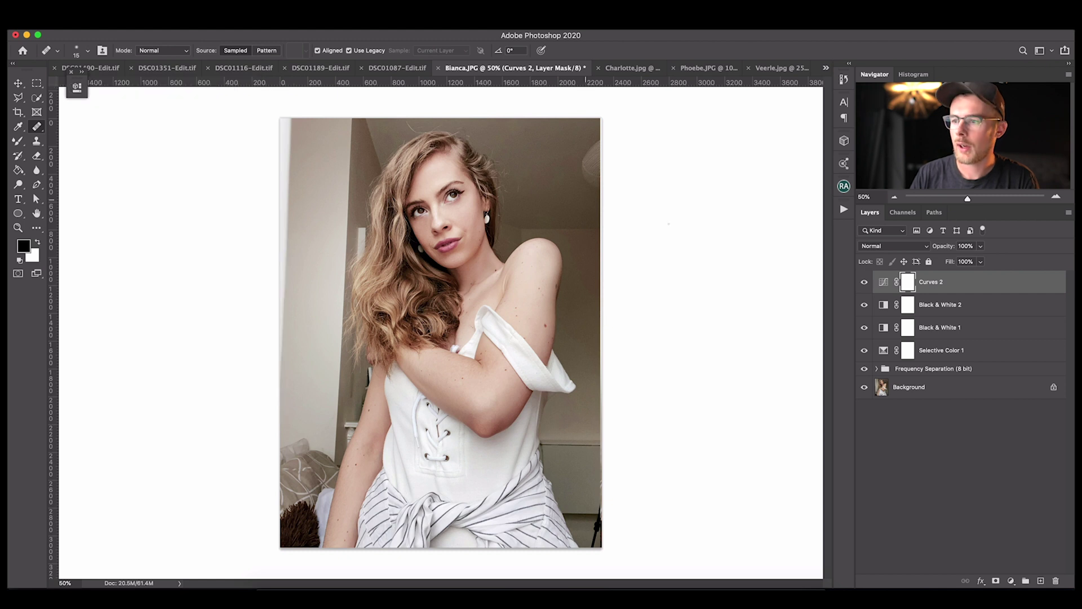
Limit the Curves 2 layer to highlights with underlying-layer Blend If blacks split at 122 / 246, and set its opacity to 45%
double_click(988, 282)
left_click_drag(758, 350, 898, 351)
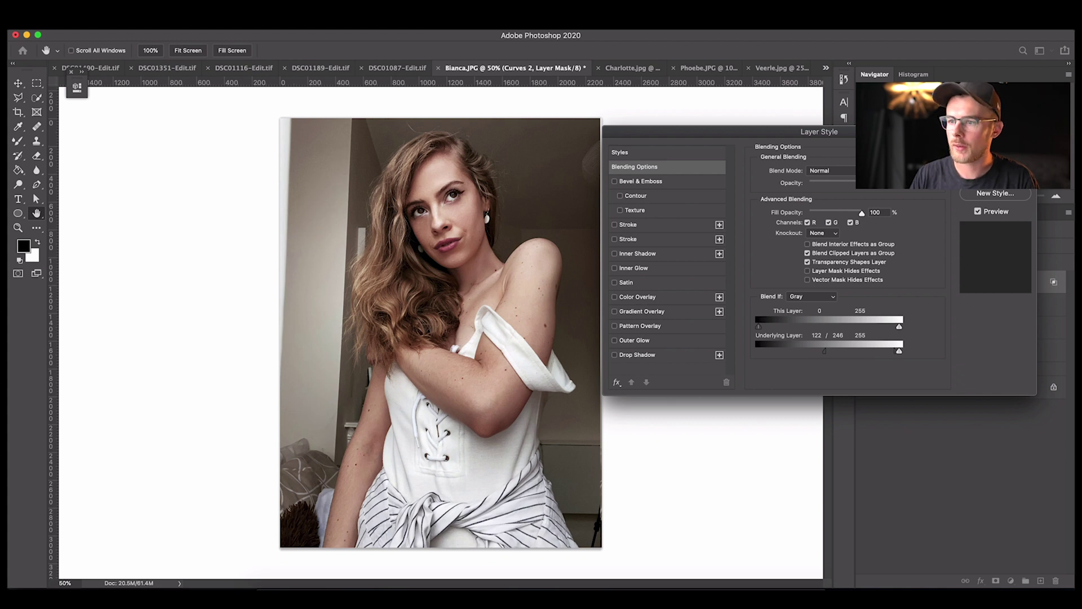
left_click(840, 184)
left_click_drag(839, 186, 831, 187)
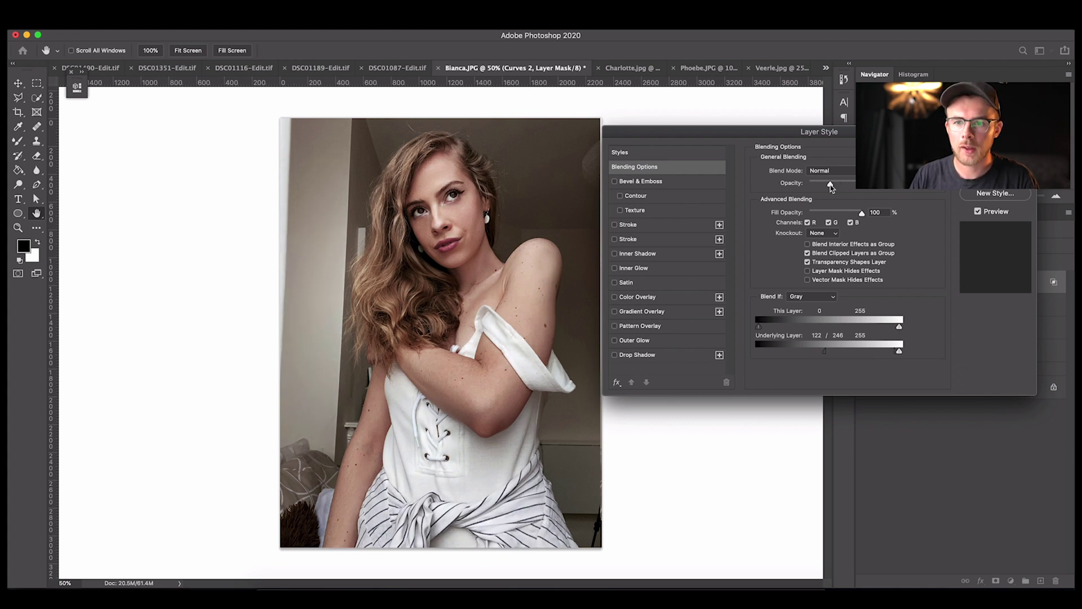
key("Return")
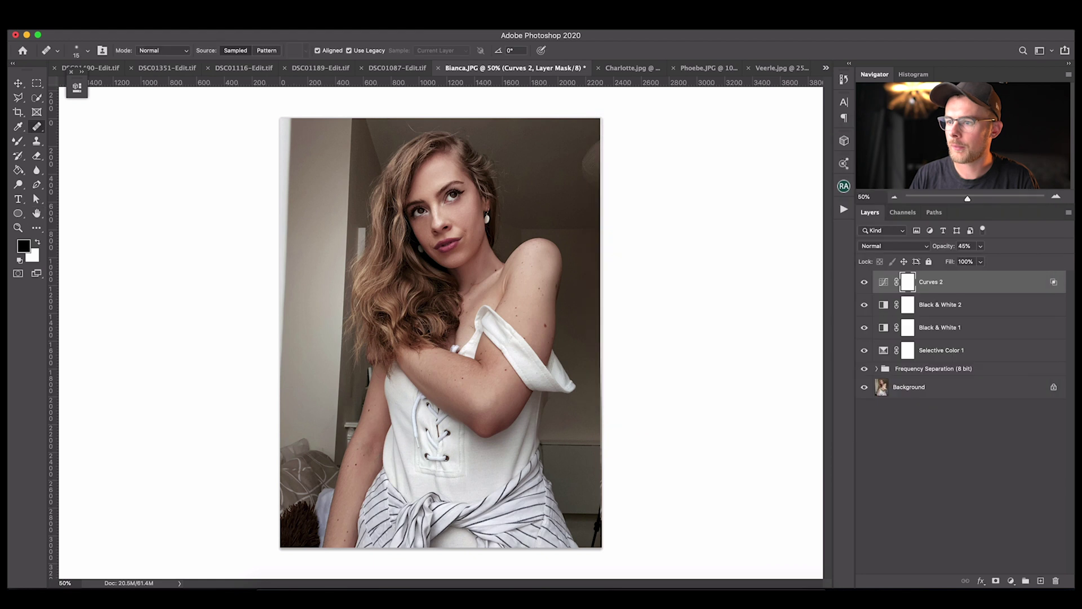
Compare the portrait with and without the Curves 2 highlight adjustment
left_click(864, 286)
left_click(867, 287)
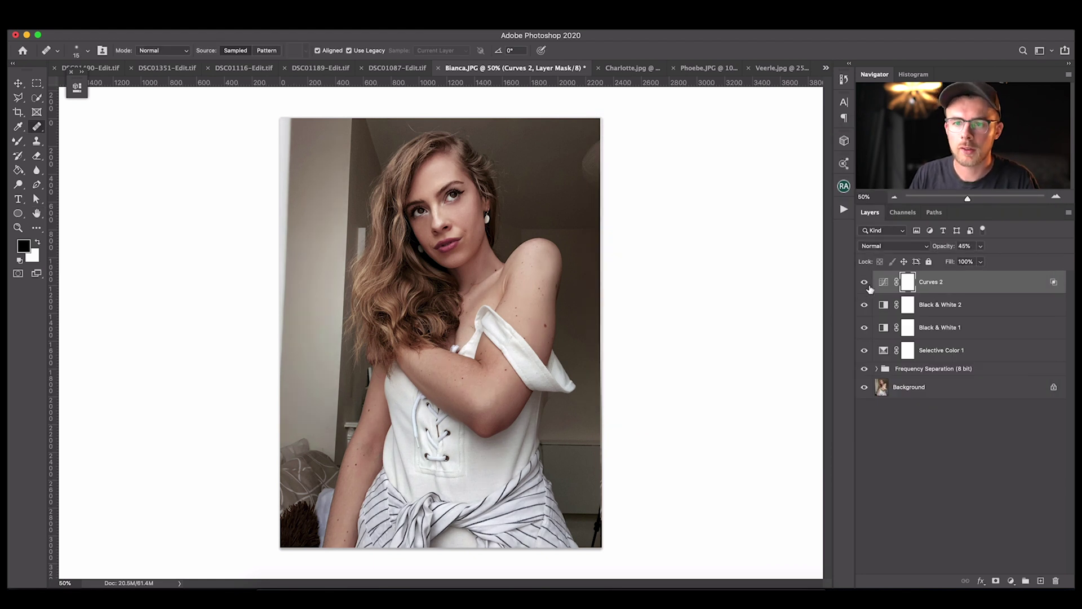
left_click(864, 284)
left_click(865, 285)
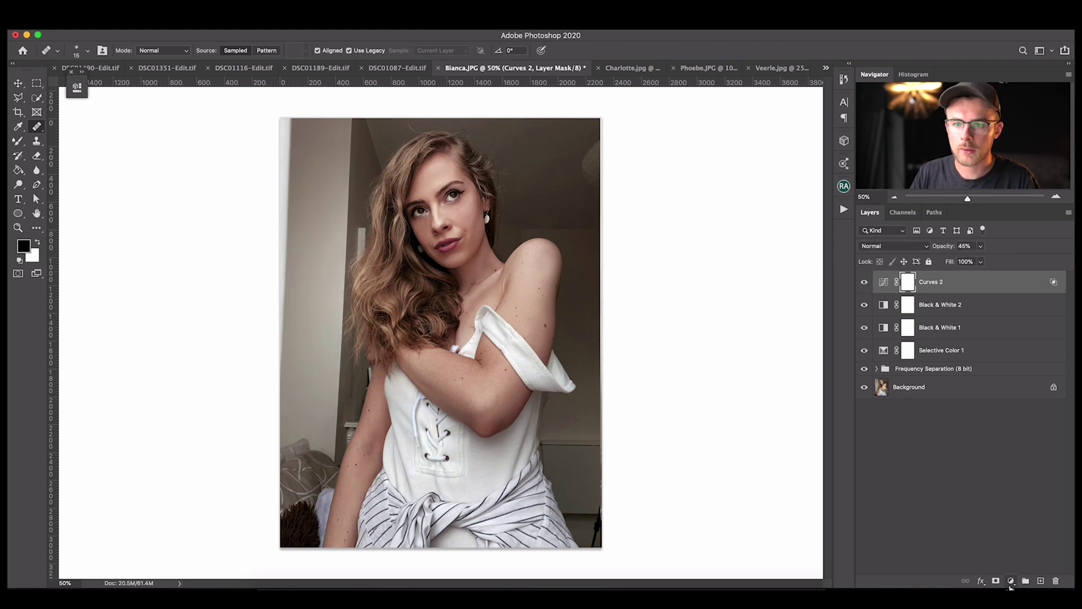
Add a Photo Filter adjustment layer using Warming Filter (85) with the density raised to about 28%
left_click(1011, 581)
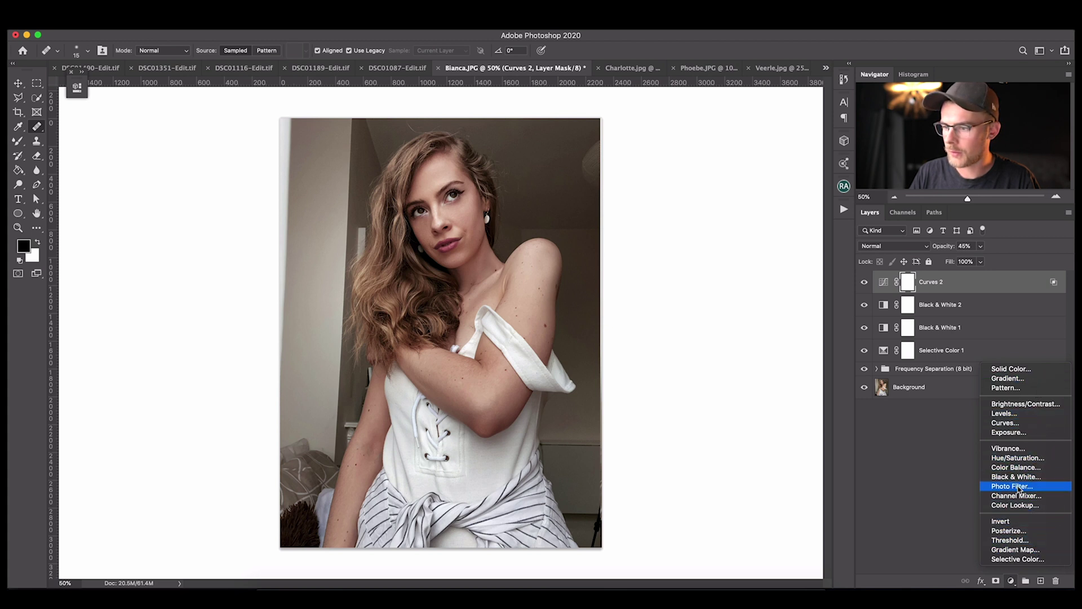
left_click(1033, 486)
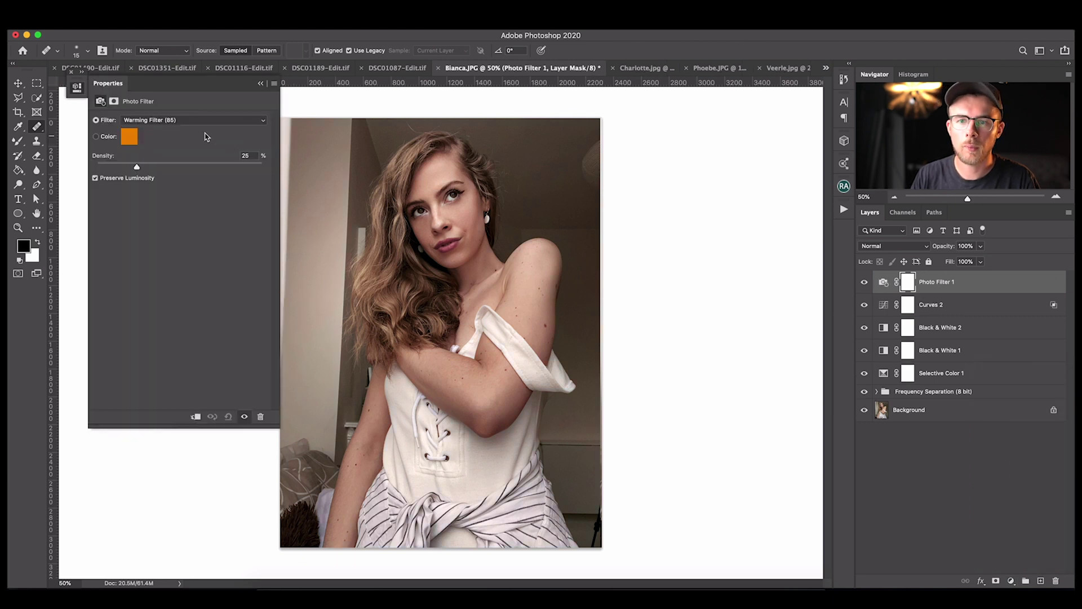
mouse_move(137, 168)
left_mouse_down()
mouse_move(175, 168)
mouse_move(144, 170)
left_mouse_up()
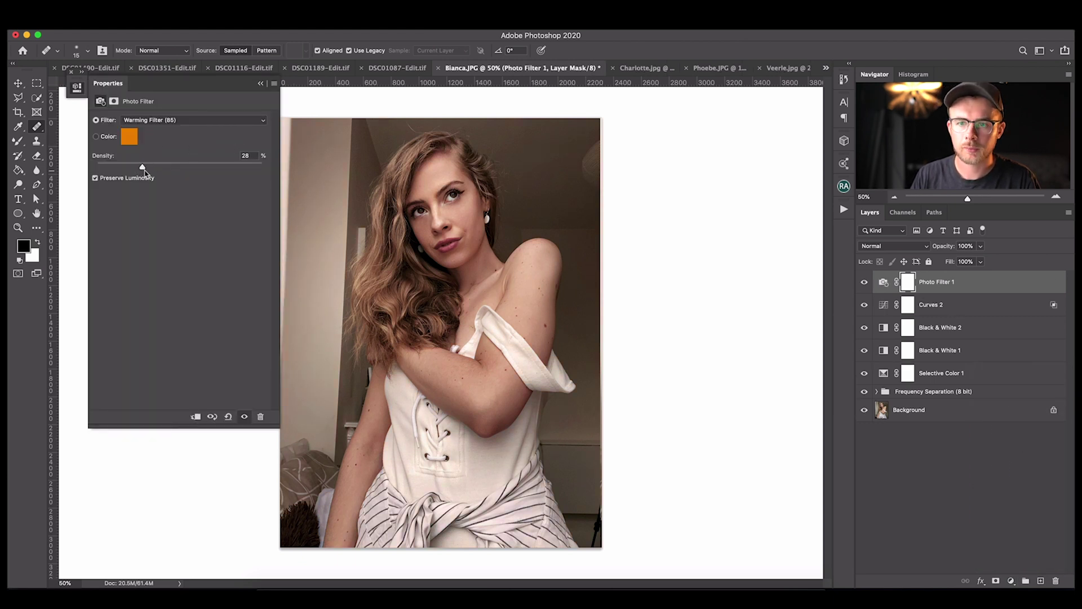
left_click(261, 84)
Compare the result without the Photo Filter, and the finished edit against the original Background layer alone
left_click(865, 282)
left_click(865, 282)
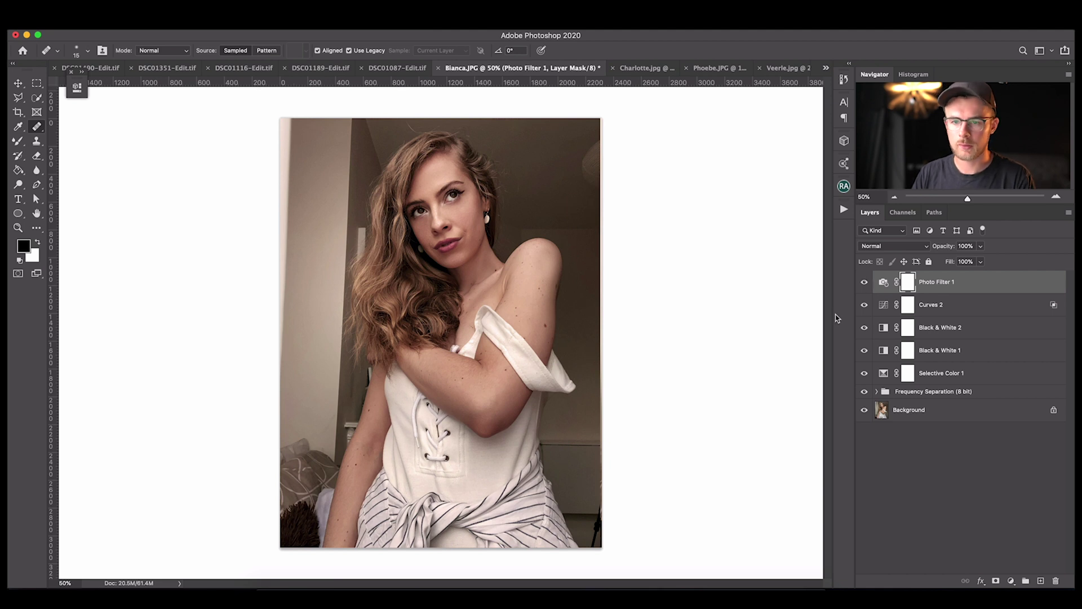
left_click(864, 411, "alt")
left_click(864, 411, "alt")
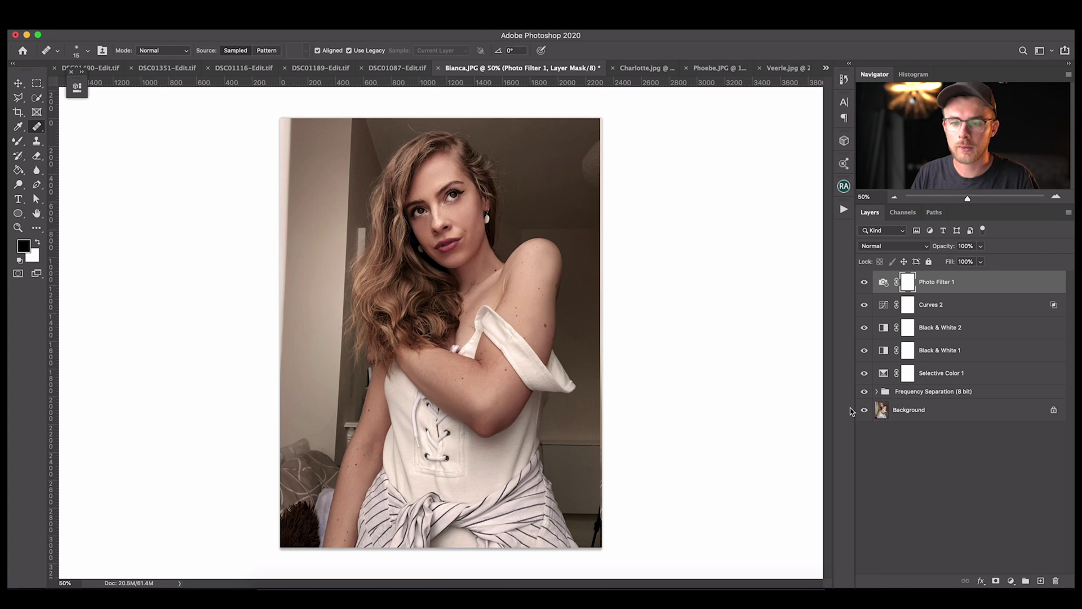
Switch to the Charlotte.jpg document, add a new layer, and run the Frequency Separation (8 bit) action
key("ctrl+Tab")
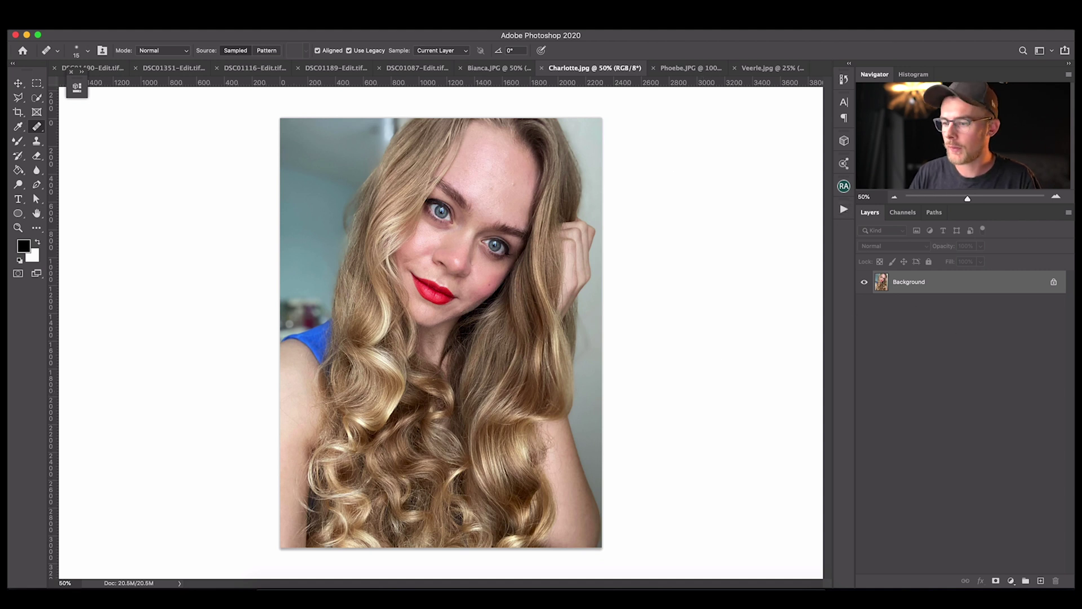
left_click(1040, 581)
left_click(844, 209)
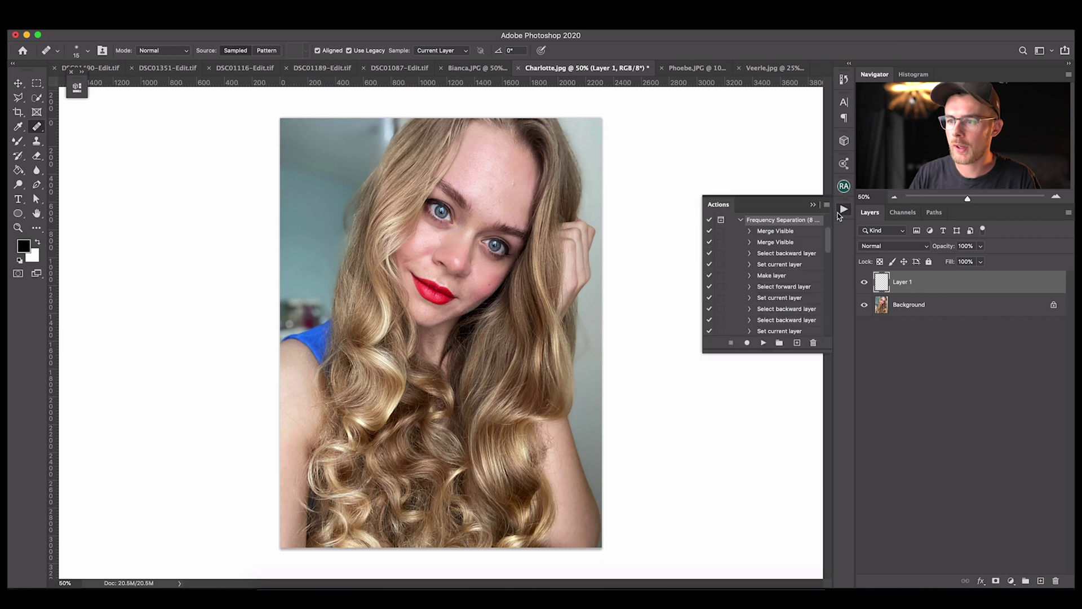
left_click(762, 342)
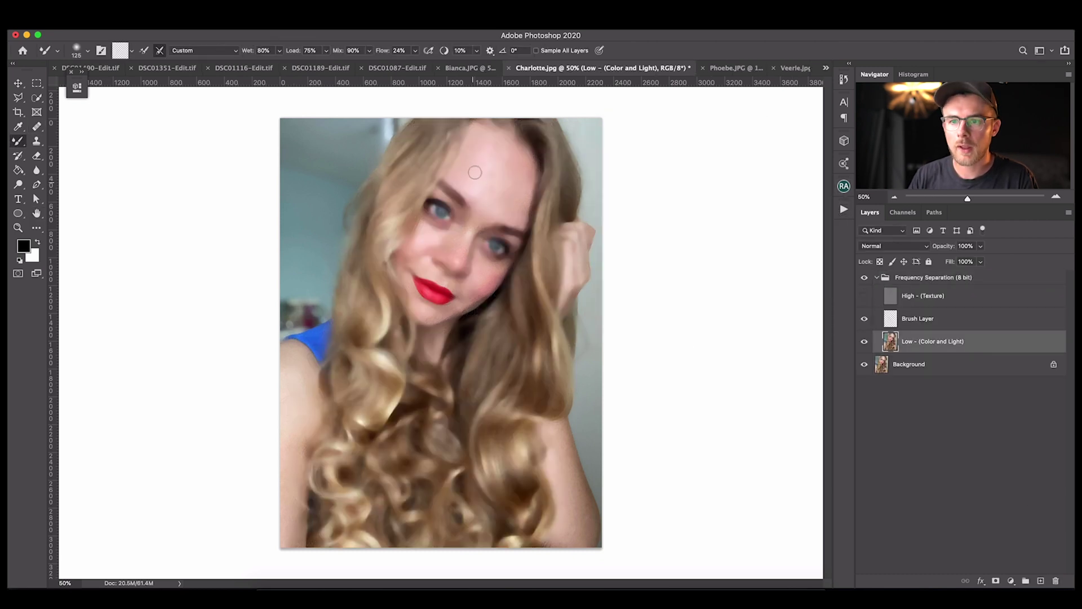
Smooth the facial skin tones on the Low - (Color and Light) layer using the Mixer Brush at sizes around 80 to 125
key("bracketright")
key("bracketleft")
key("bracketleft")
key("bracketleft")
key("bracketleft")
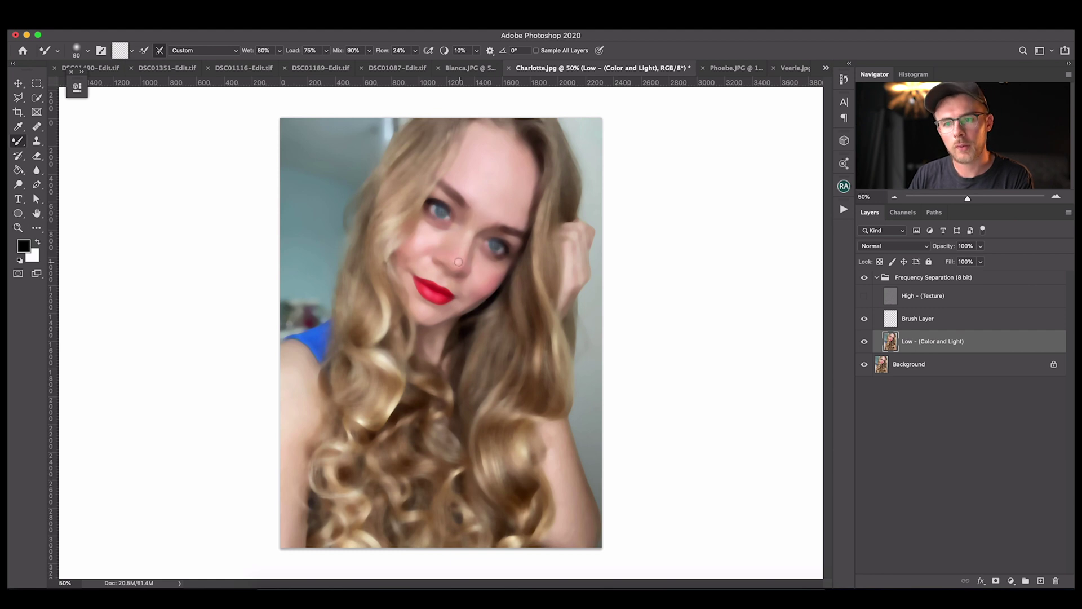
key("bracketright")
key("bracketright")
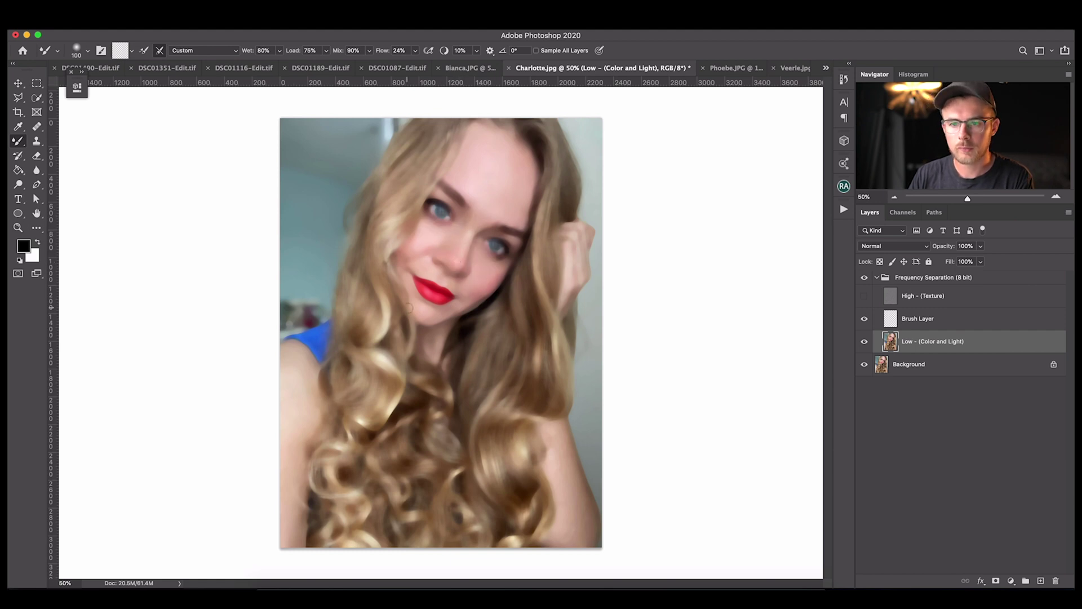
key("bracketleft")
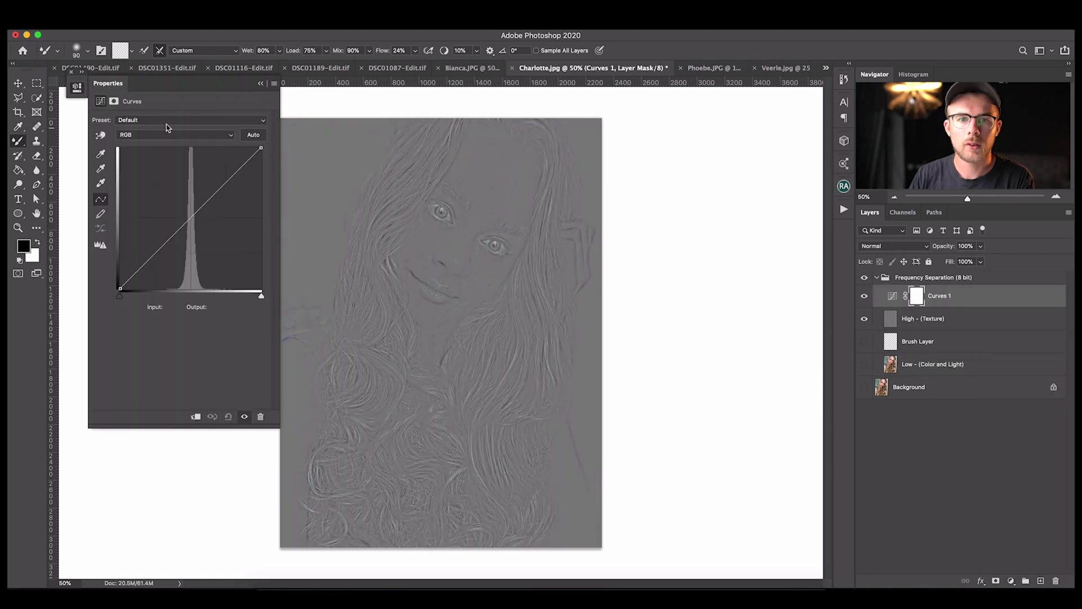
Apply the High-Frequency-Edit preset to the Curves 1 adjustment and close its settings
left_click(167, 121)
left_click(164, 229)
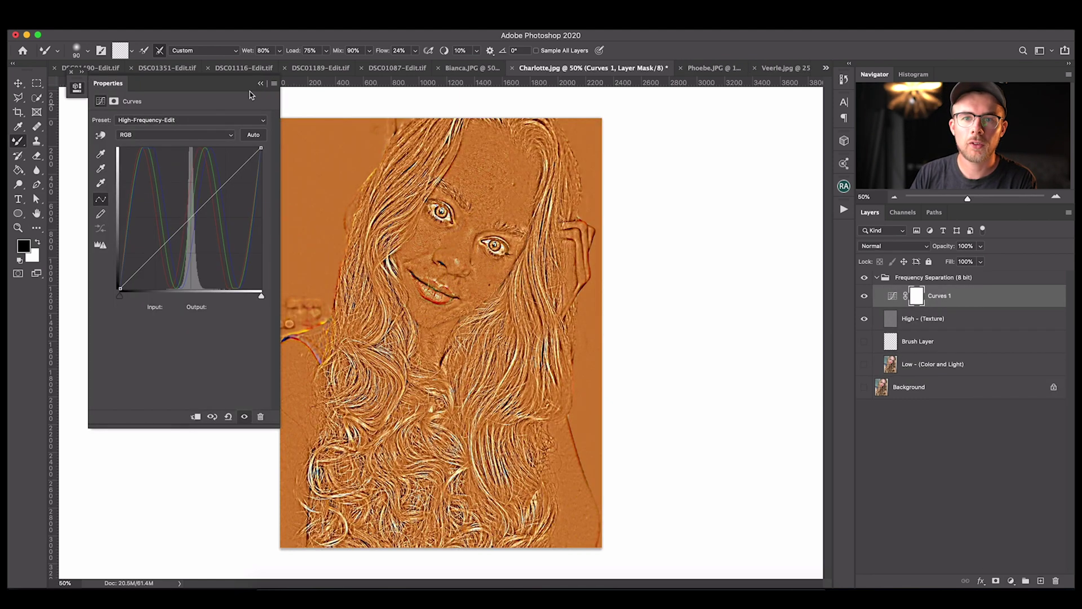
left_click(260, 86)
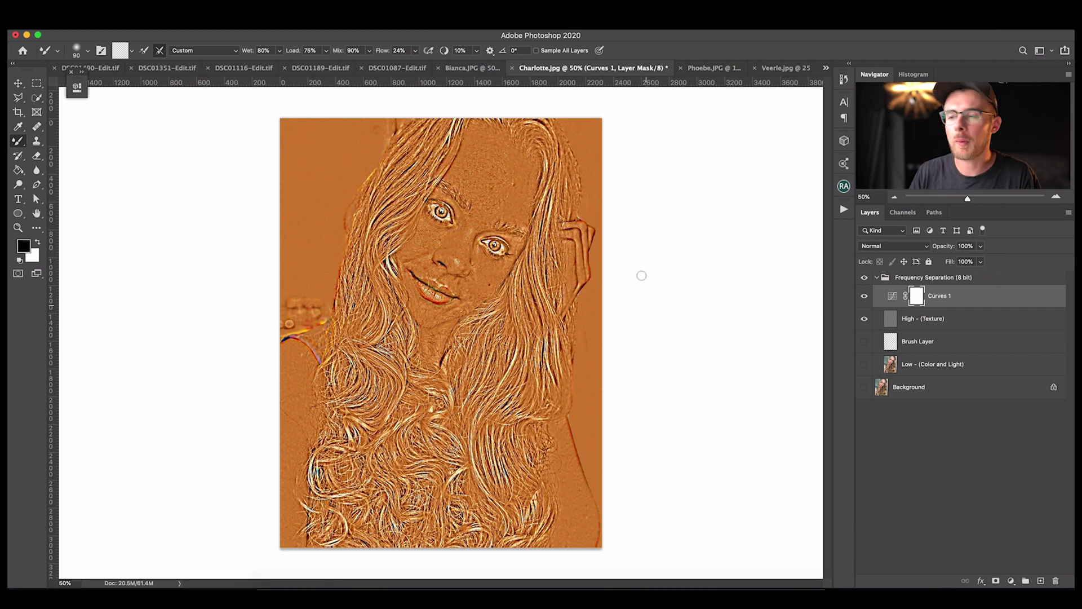
Heal the forehead blemishes on the High - (Texture) layer with the Healing Brush
key("super+plus")
left_click_drag(496, 197, 441, 394)
left_click(925, 319)
key("j")
left_click(531, 233)
left_click(461, 206)
left_click(490, 216)
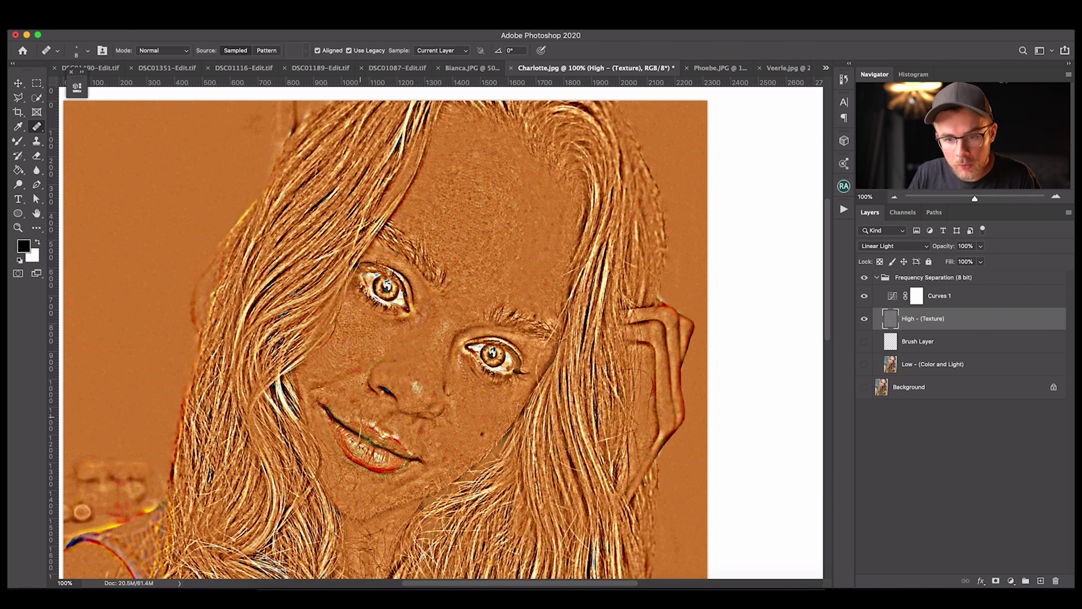
right_click(353, 421)
key("Escape")
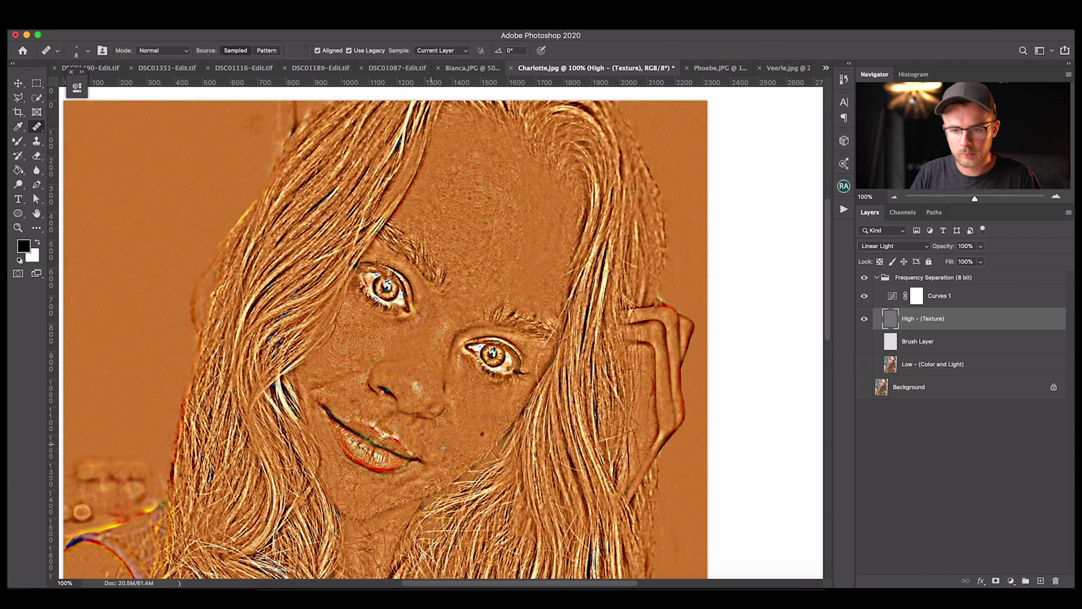
Hide the Curves 1 helper layer, show all the other layers again, and collapse the Frequency Separation group
left_click(865, 349)
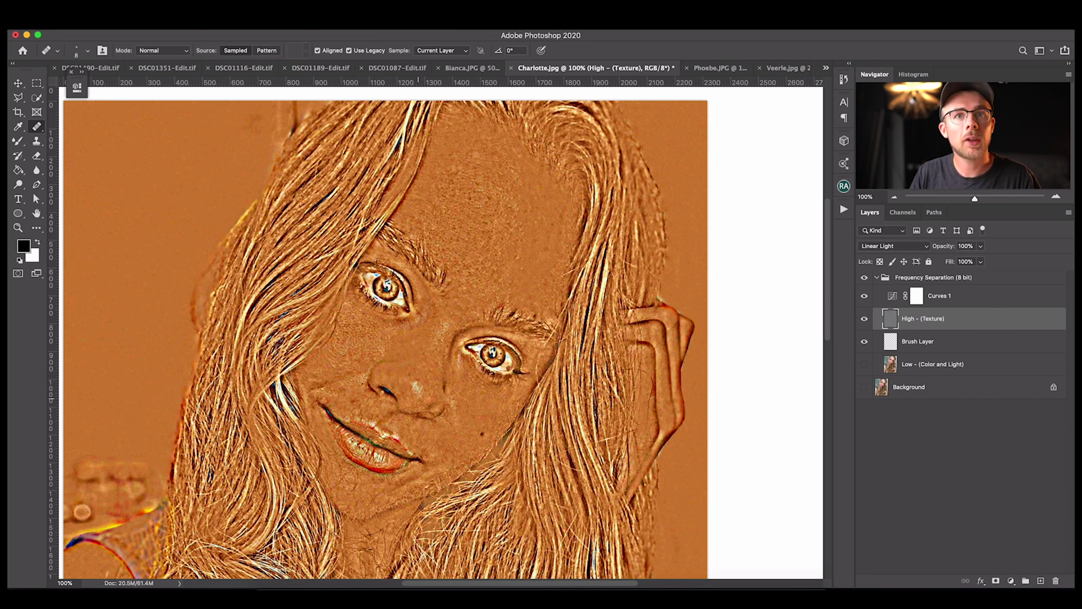
left_click(865, 296)
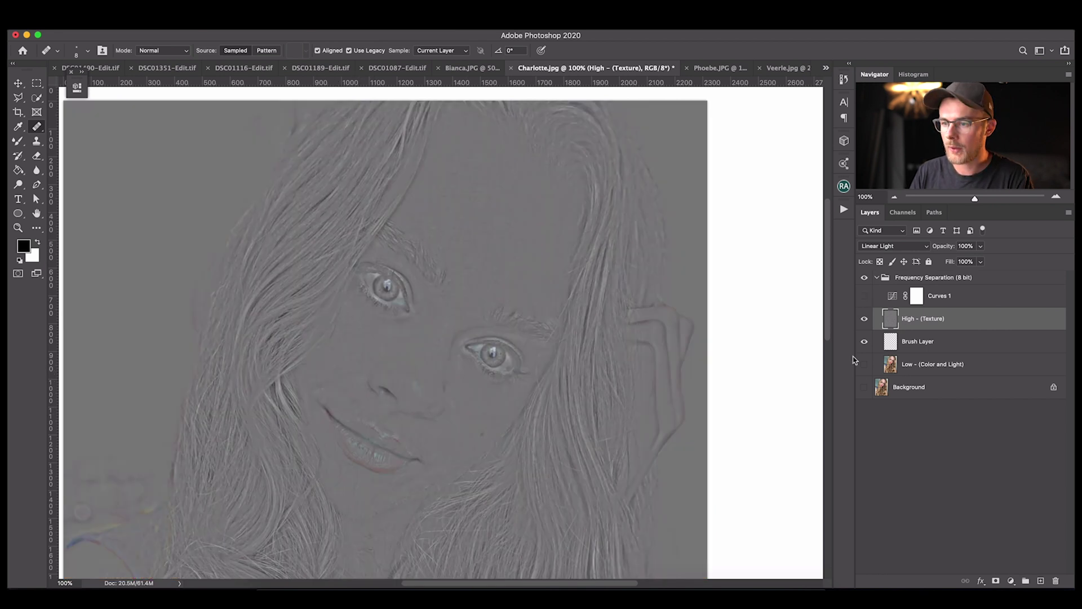
left_click(864, 387)
left_click(876, 278)
key("super+minus")
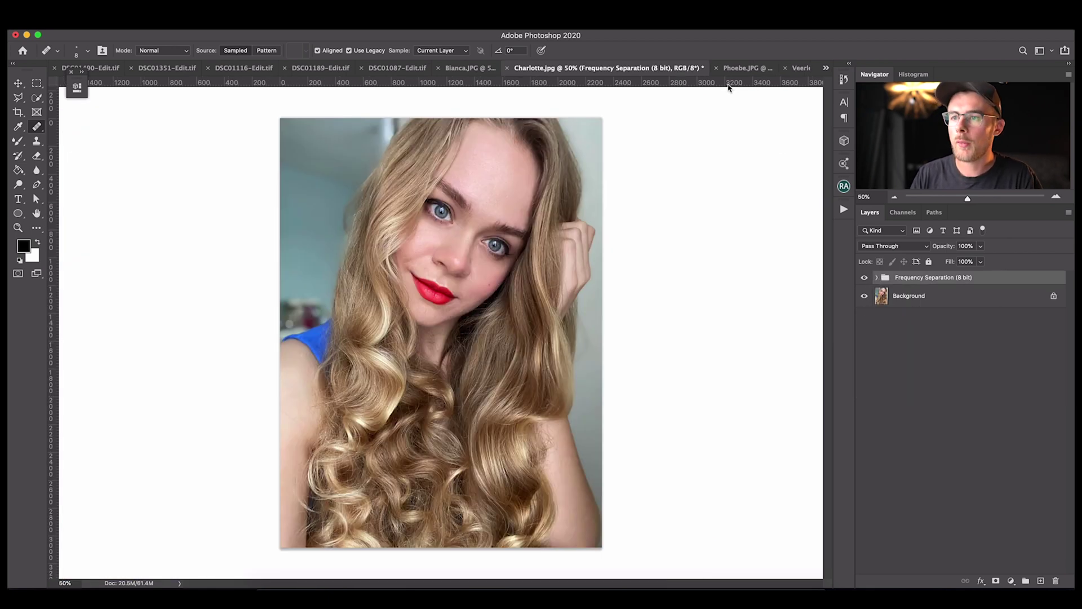
In Bianca.JPG, group the adjustment layers from Photo Filter 1 down to Selective Color 1
left_click(467, 68)
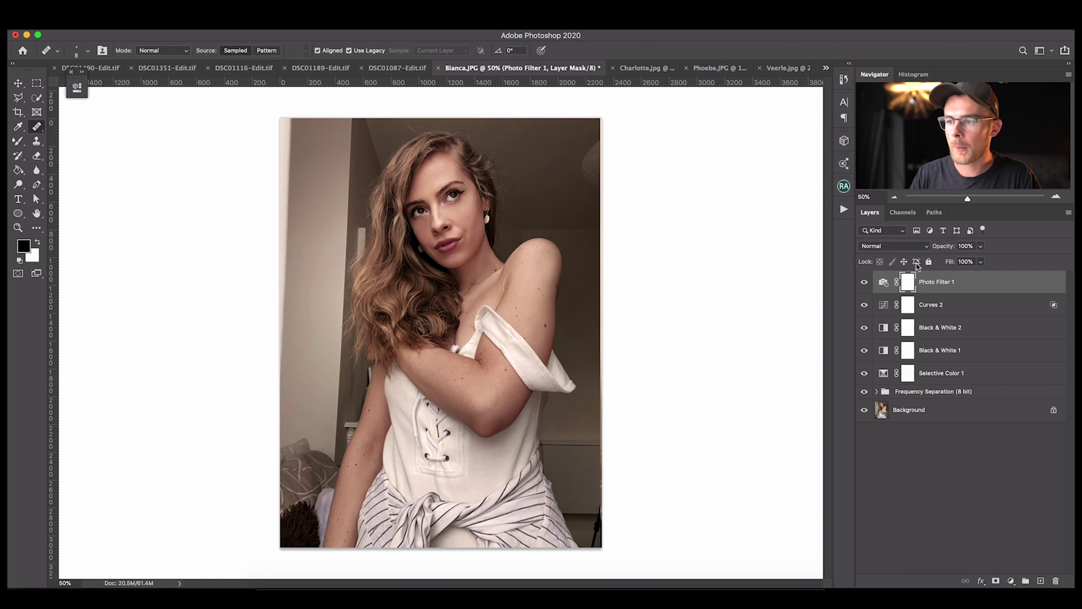
left_click(962, 379, "shift")
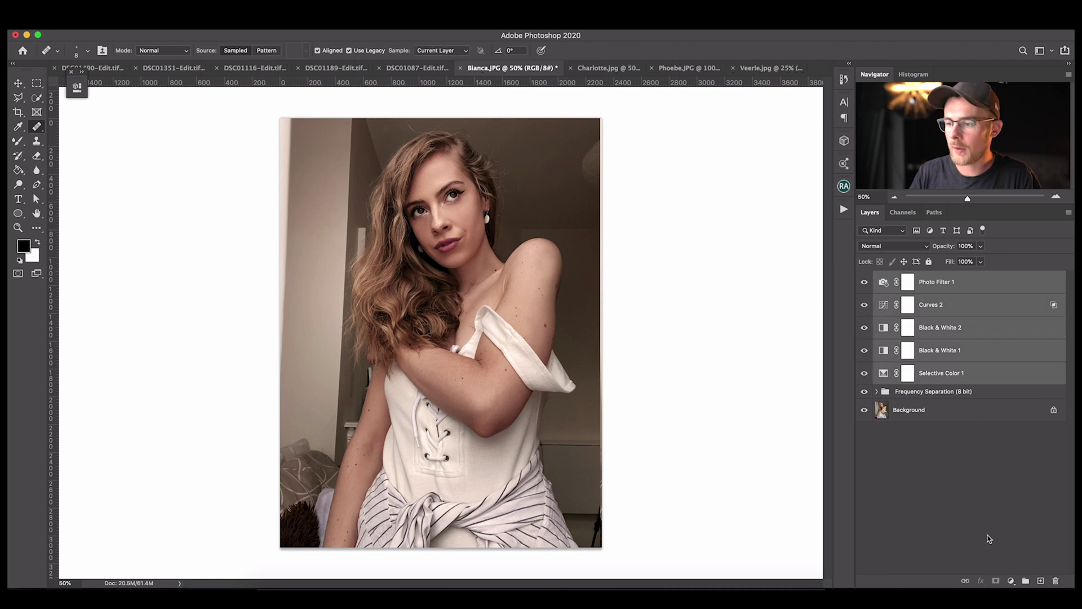
left_click(1026, 580)
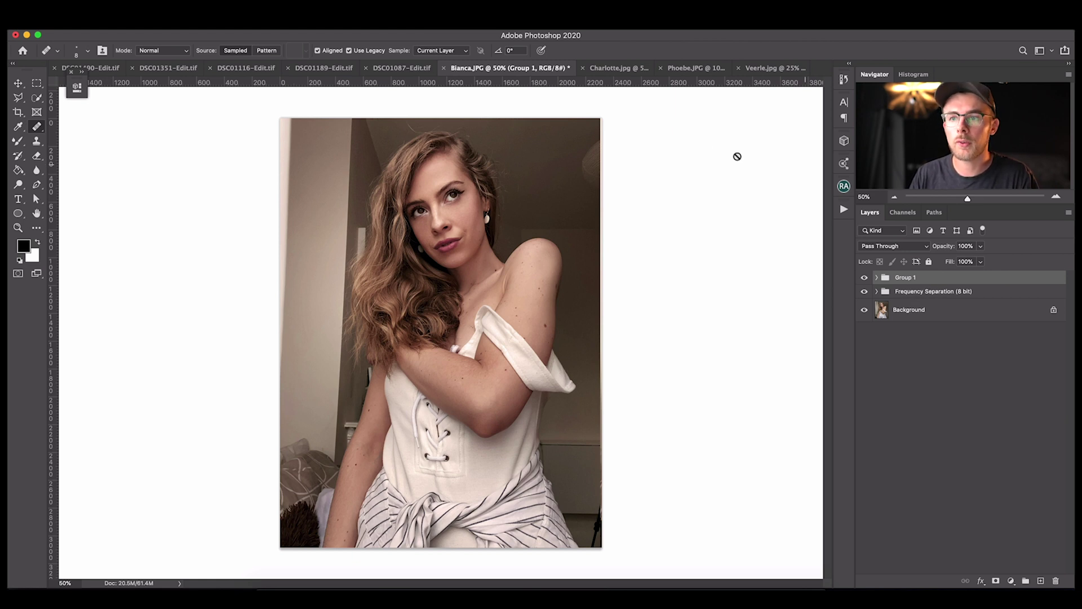
Paste the adjustment group into Charlotte.jpg above the Frequency Separation group and compare the portrait with and without it
left_click(620, 70)
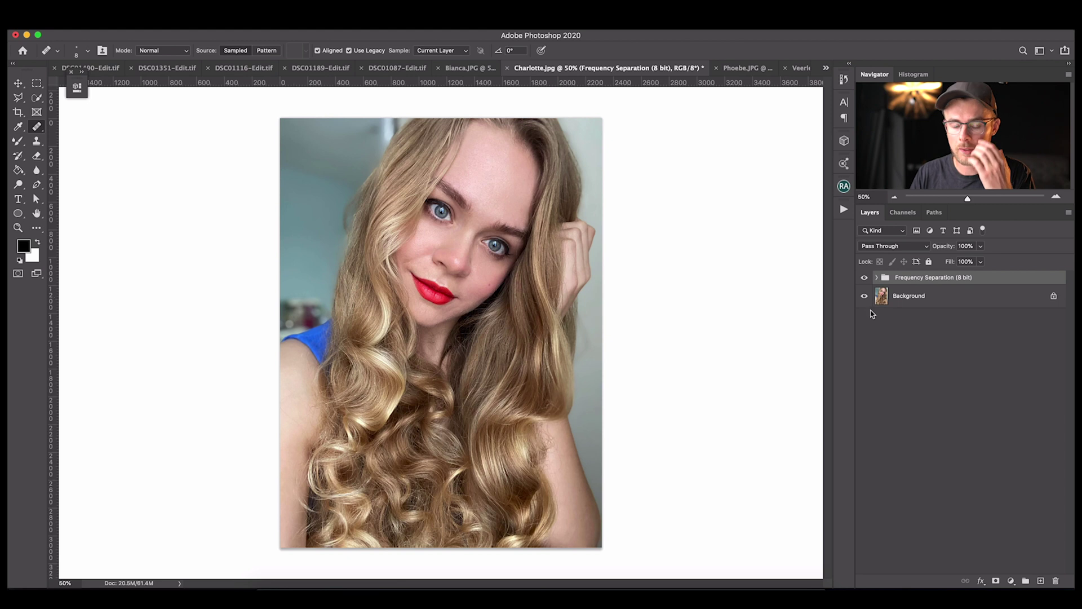
key("super+v")
left_click(865, 278)
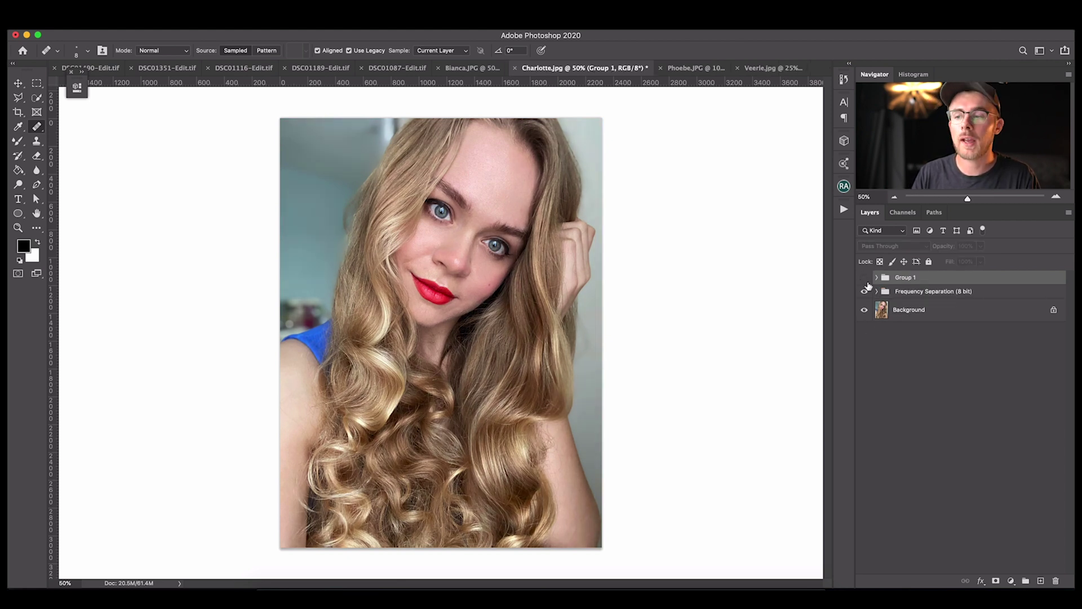
left_click(864, 278)
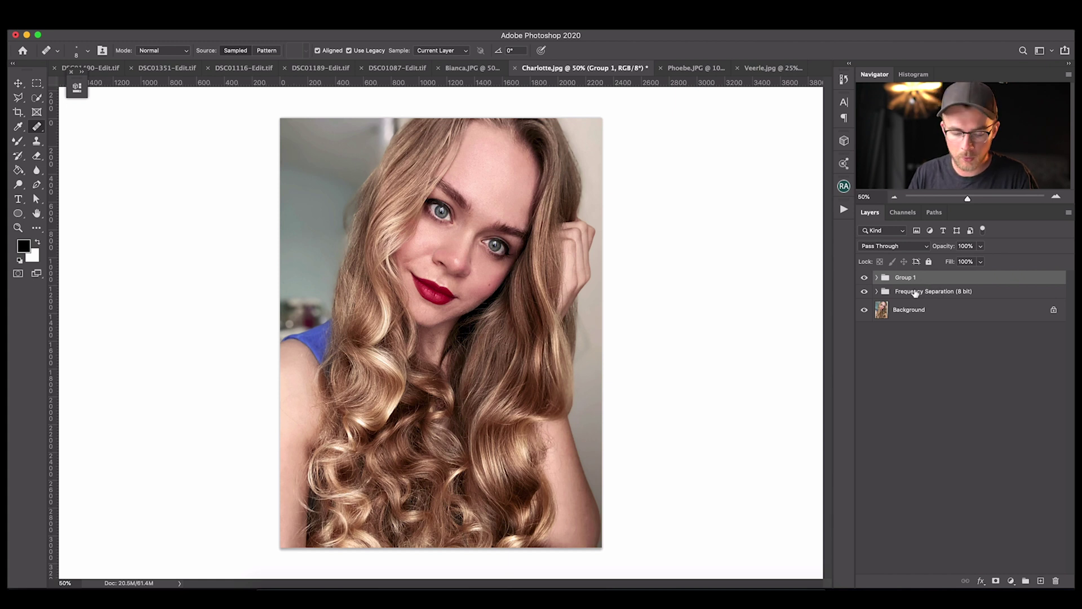
Stamp all visible layers onto a new layer and apply a Lens Blur to it
key("super+alt+shift+e")
left_click(271, 23)
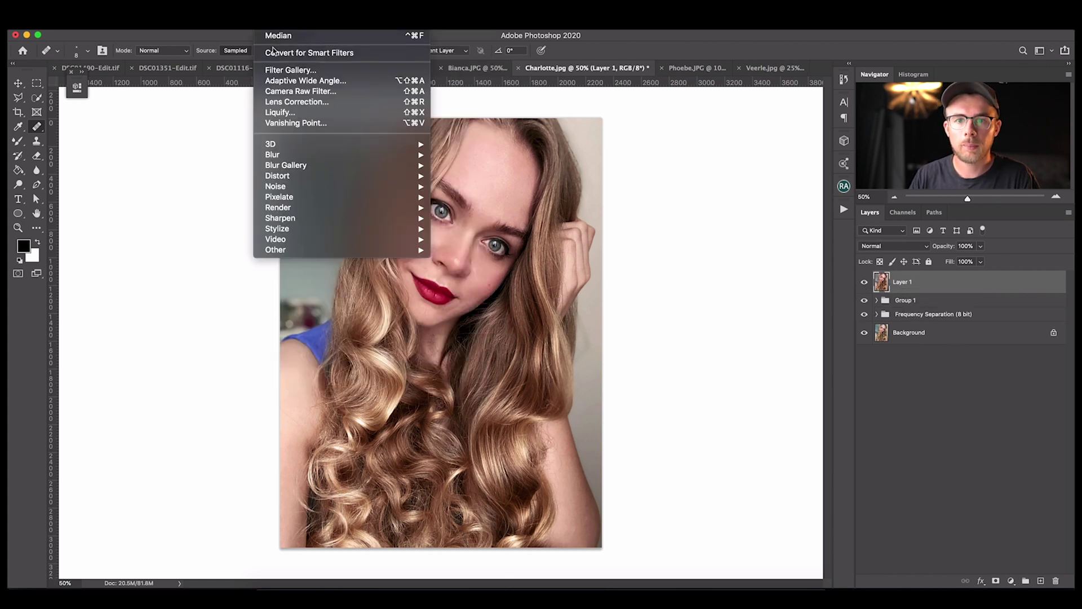
mouse_move(337, 156)
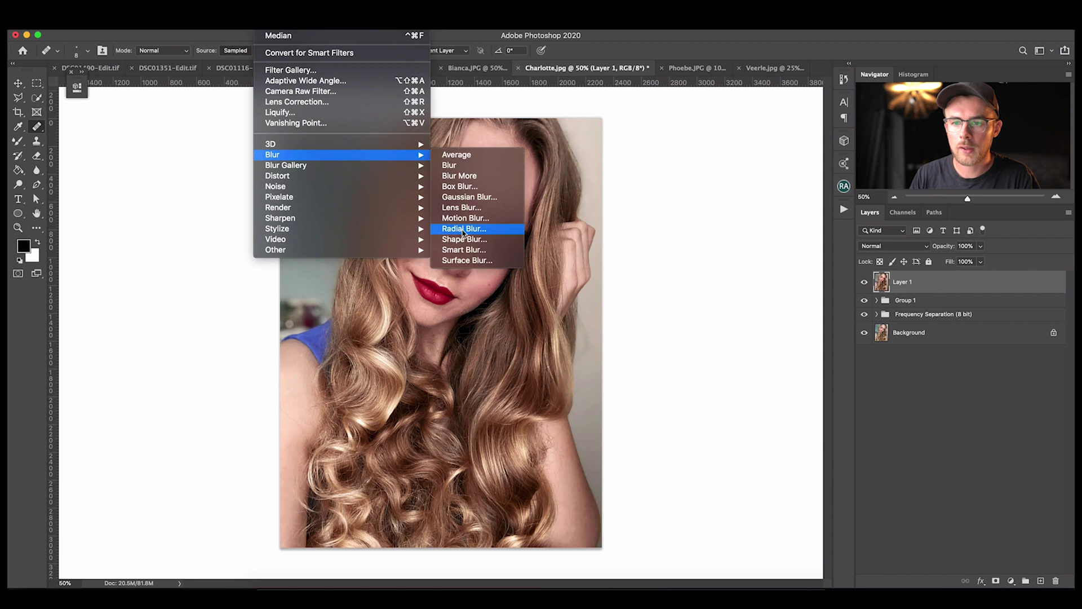
left_click(710, 270)
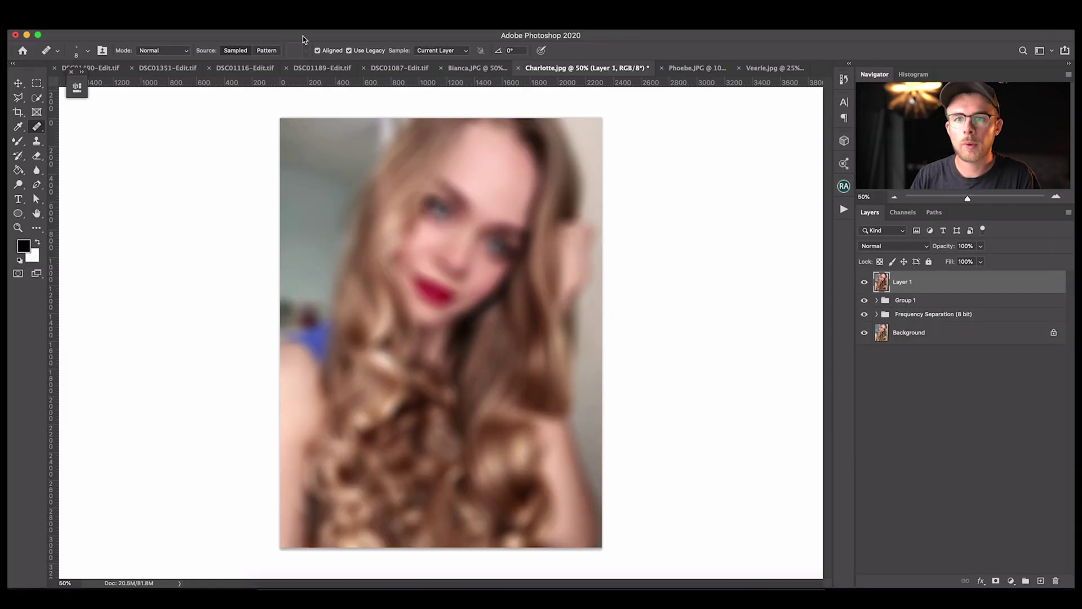
Apply a Motion Blur to the stamped layer with the angle at about -20° and an increased distance
left_click(277, 31)
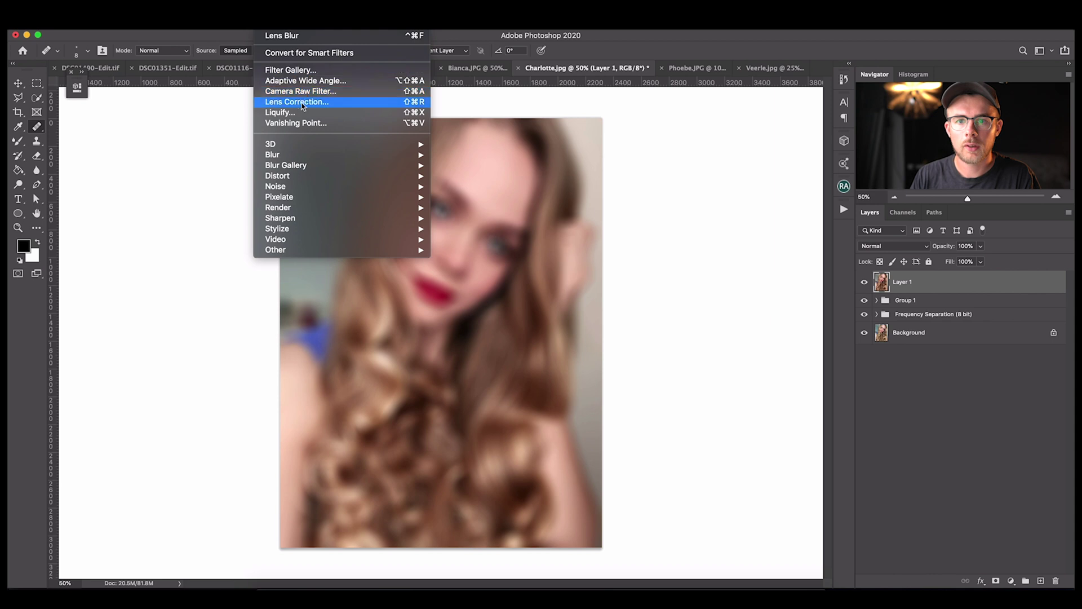
mouse_move(416, 156)
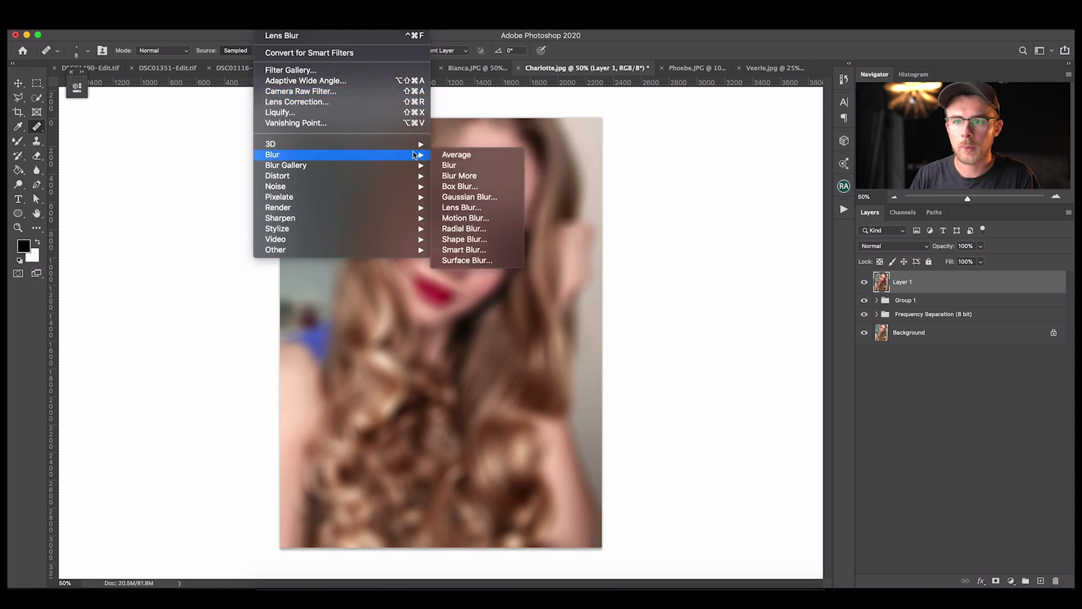
left_click(480, 219)
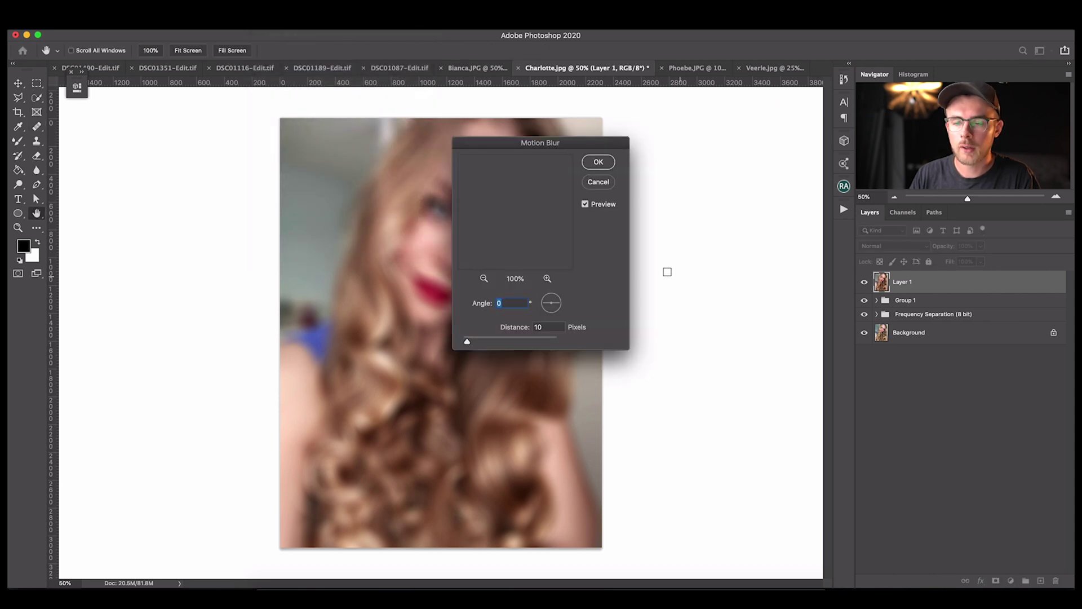
left_click_drag(560, 310, 563, 308)
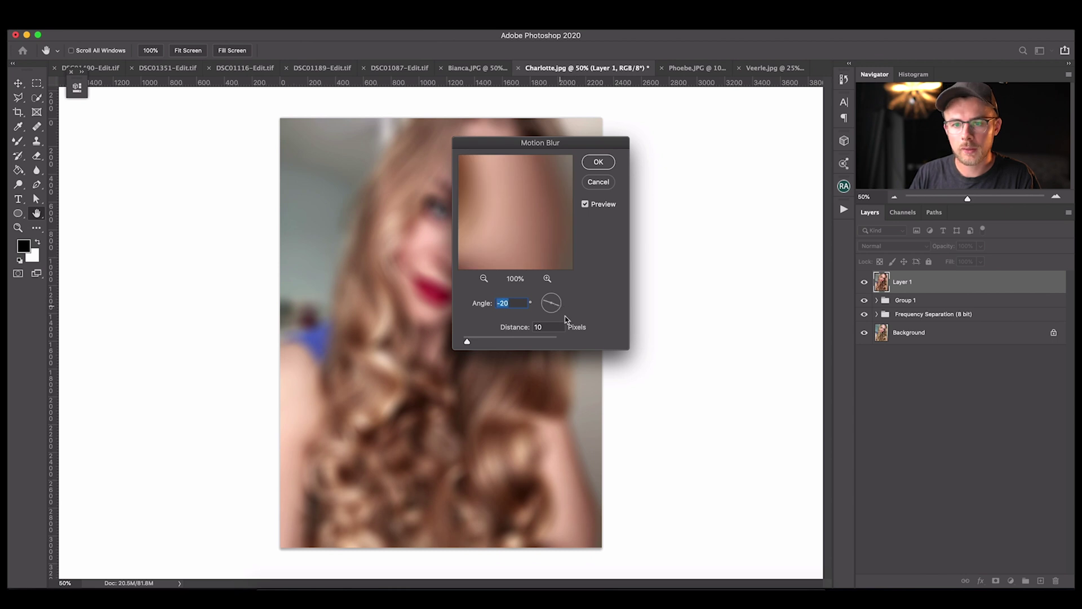
left_click_drag(478, 342, 515, 345)
left_click(600, 164)
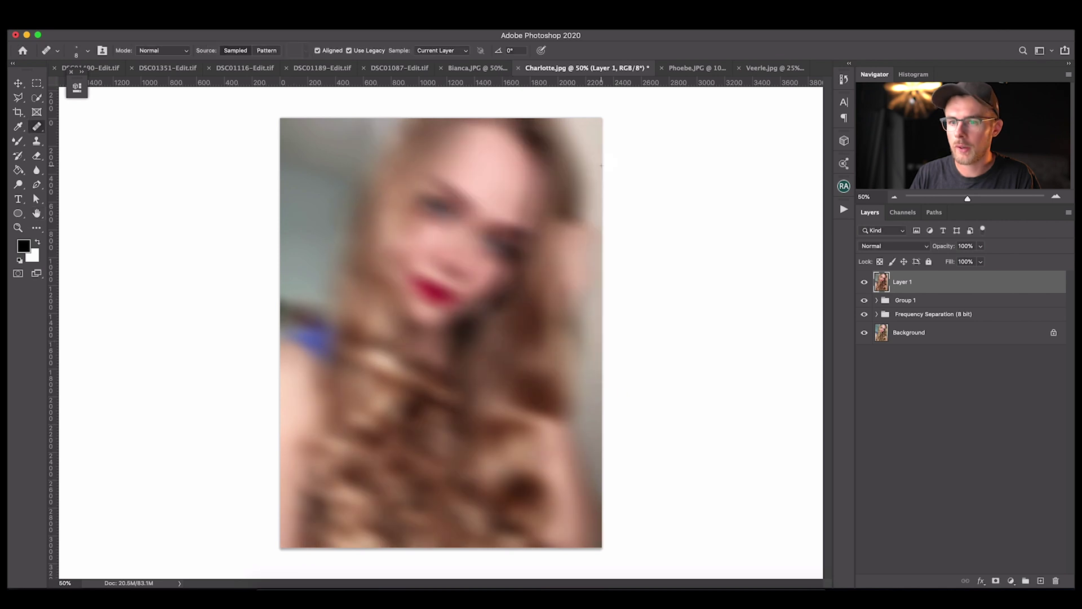
Add a black mask to the blurred layer and reveal the blur over the background, shoulder and lower hair with a white 400 px brush
left_click(996, 581)
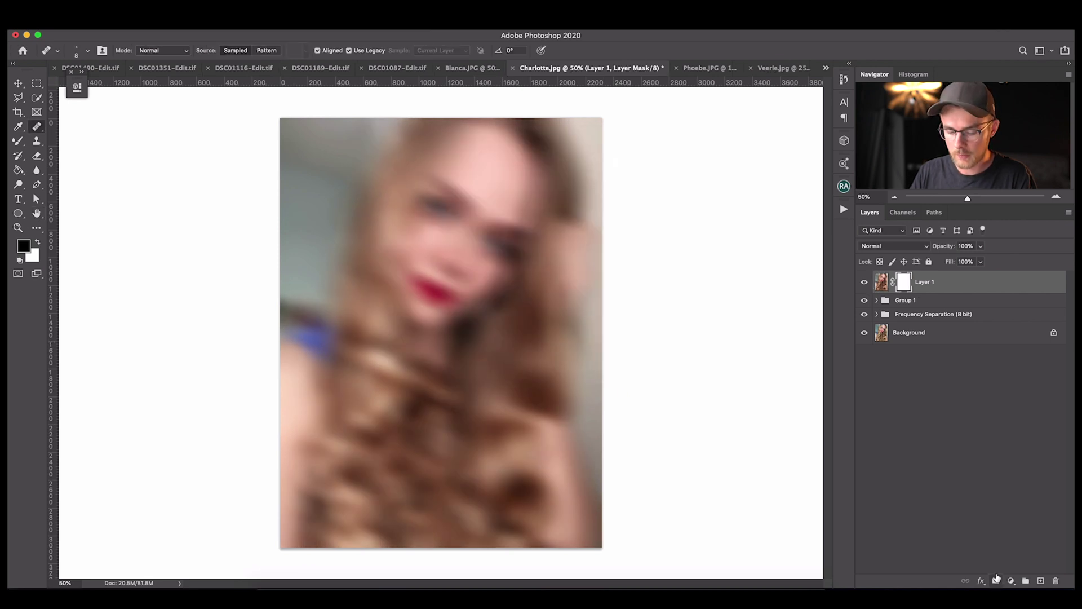
key("super+i")
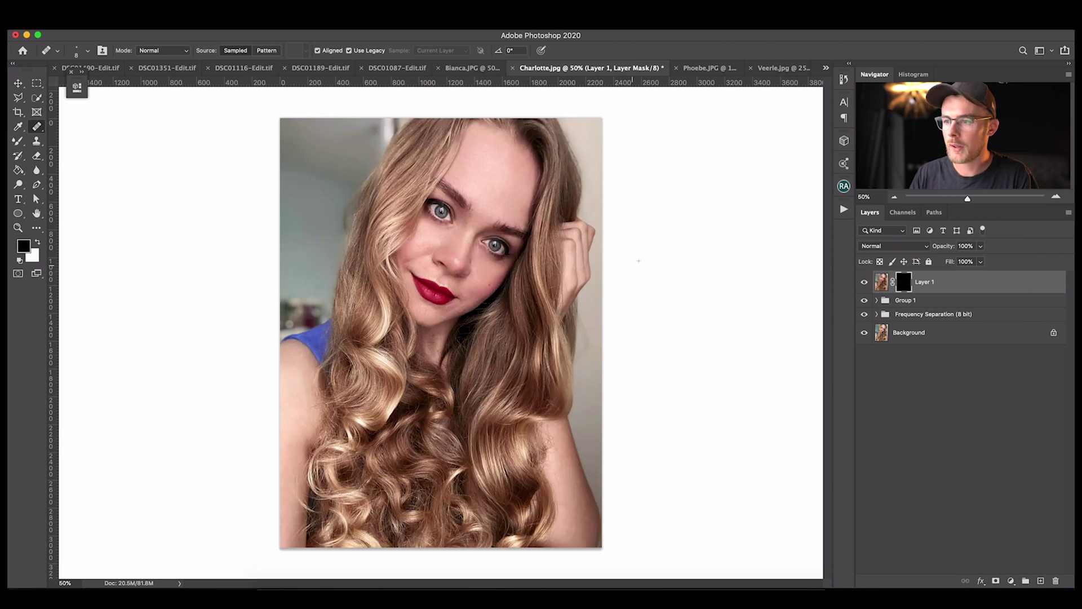
key("b")
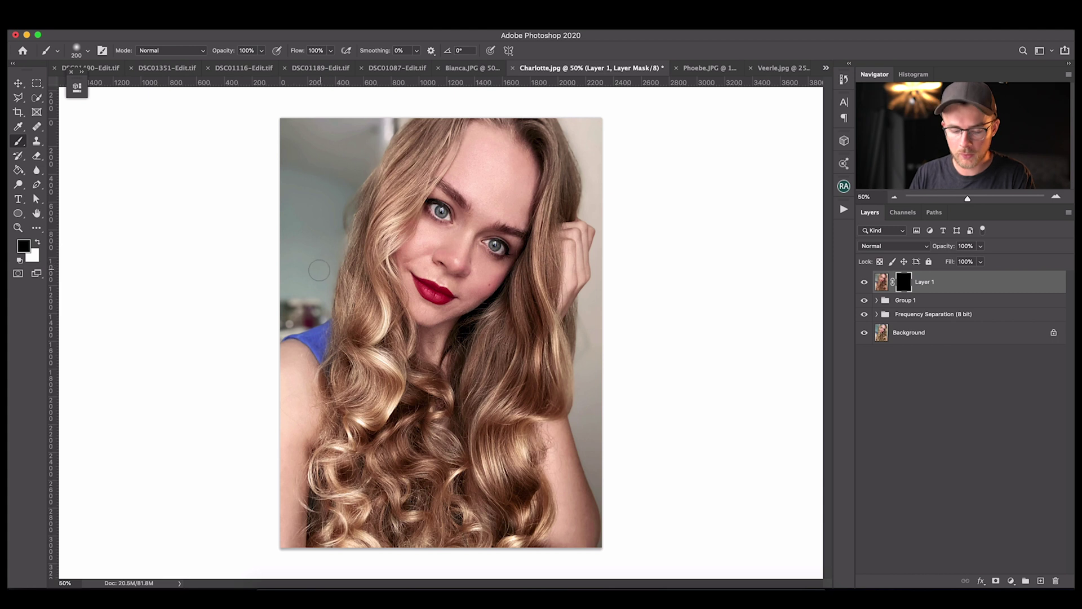
key("bracketright")
key("bracketright")
key("bracketright")
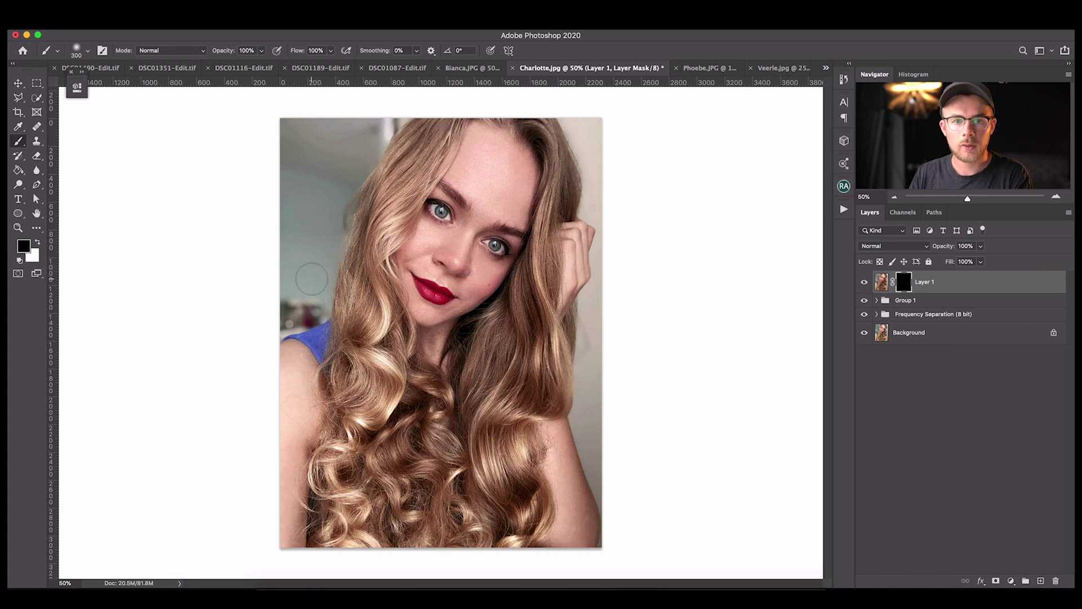
key("x")
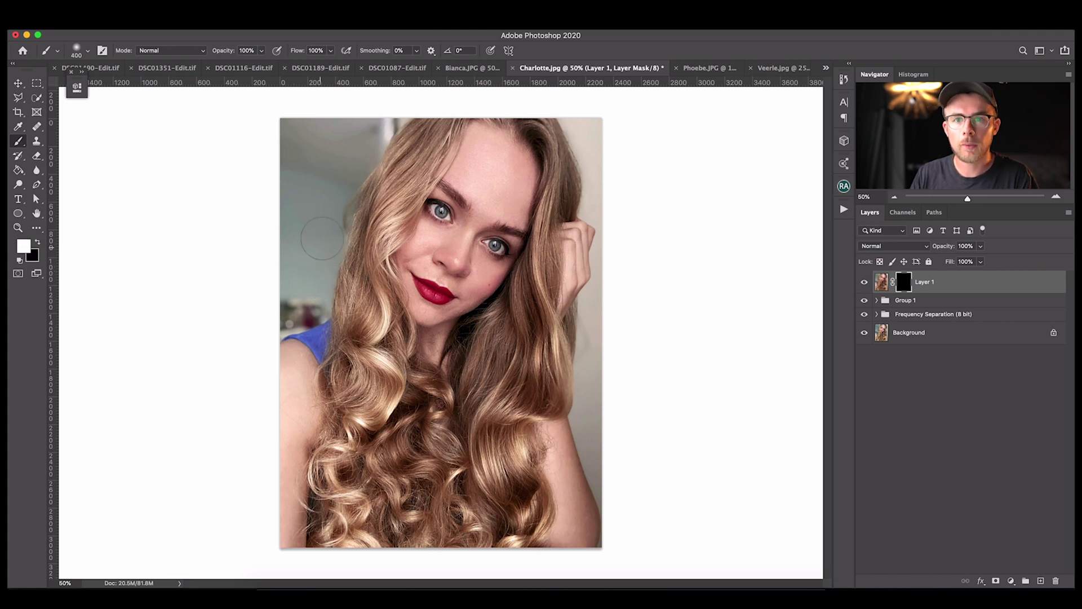
mouse_move(291, 261)
left_mouse_down()
mouse_move(308, 285)
mouse_move(303, 303)
mouse_move(318, 199)
left_mouse_up()
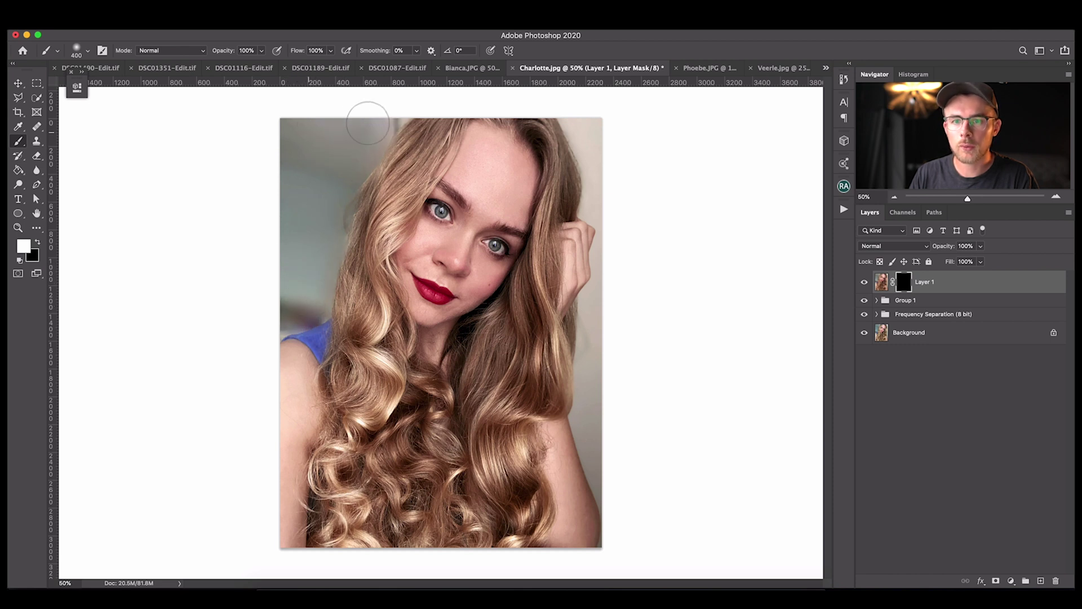
mouse_move(597, 155)
left_mouse_down()
mouse_move(606, 126)
mouse_move(607, 282)
mouse_move(621, 294)
mouse_move(604, 324)
mouse_move(630, 457)
left_mouse_up()
mouse_move(311, 290)
left_mouse_down()
mouse_move(366, 348)
mouse_move(294, 358)
left_mouse_up()
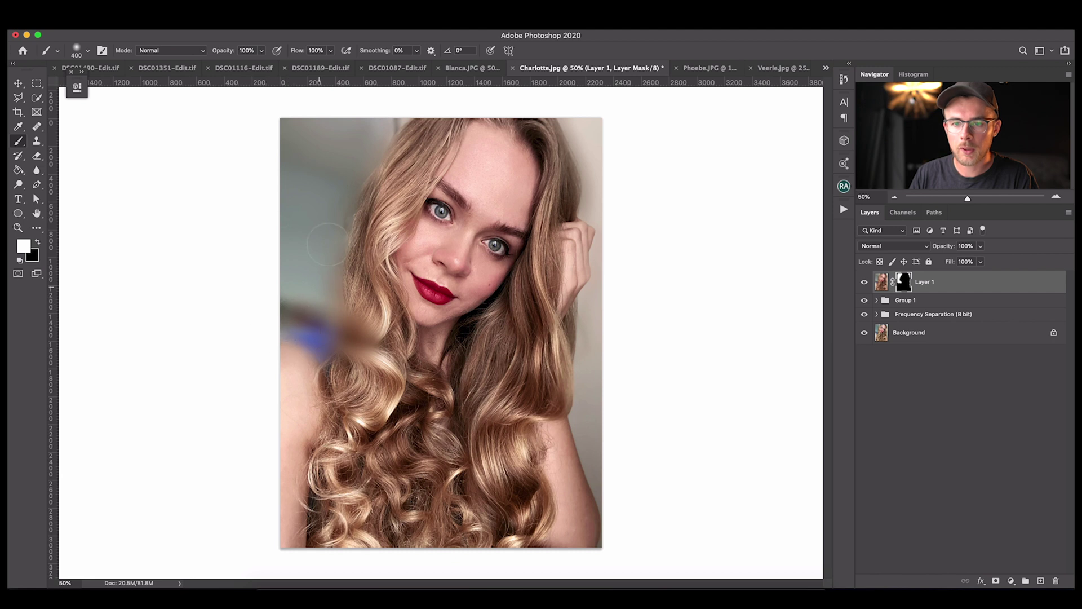
mouse_move(363, 156)
left_mouse_down()
mouse_move(394, 131)
mouse_move(332, 218)
left_mouse_up()
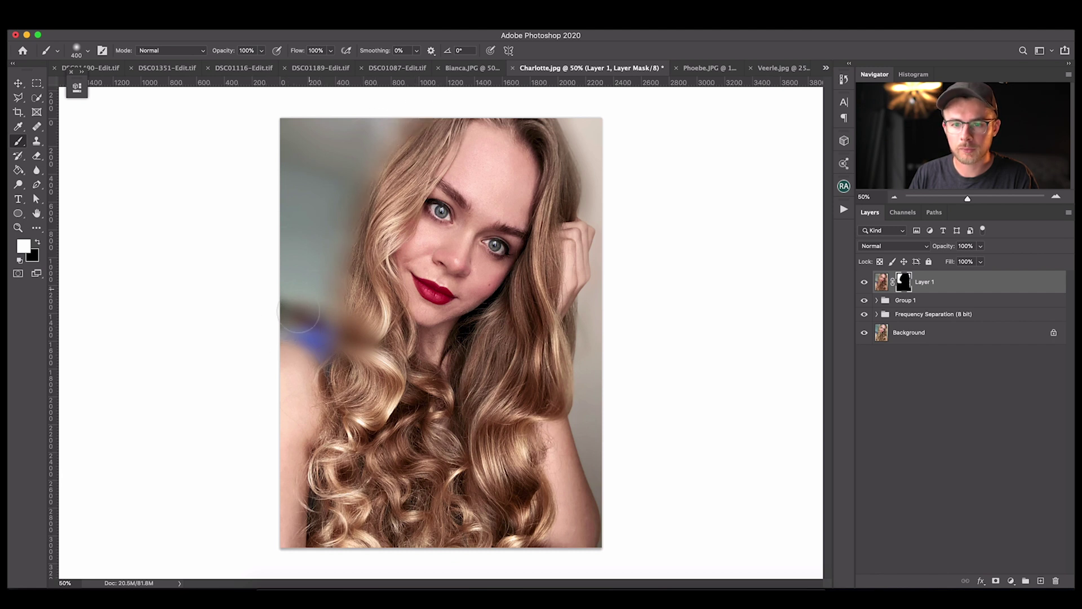
left_click_drag(299, 451, 383, 524)
Set the brush flow to 5% and size to 900, and gradually reveal the blur across the lower hair on the mask
left_click(330, 50)
left_click_drag(333, 63, 283, 64)
key("bracketright")
key("bracketright")
key("bracketright")
key("bracketright")
key("bracketright")
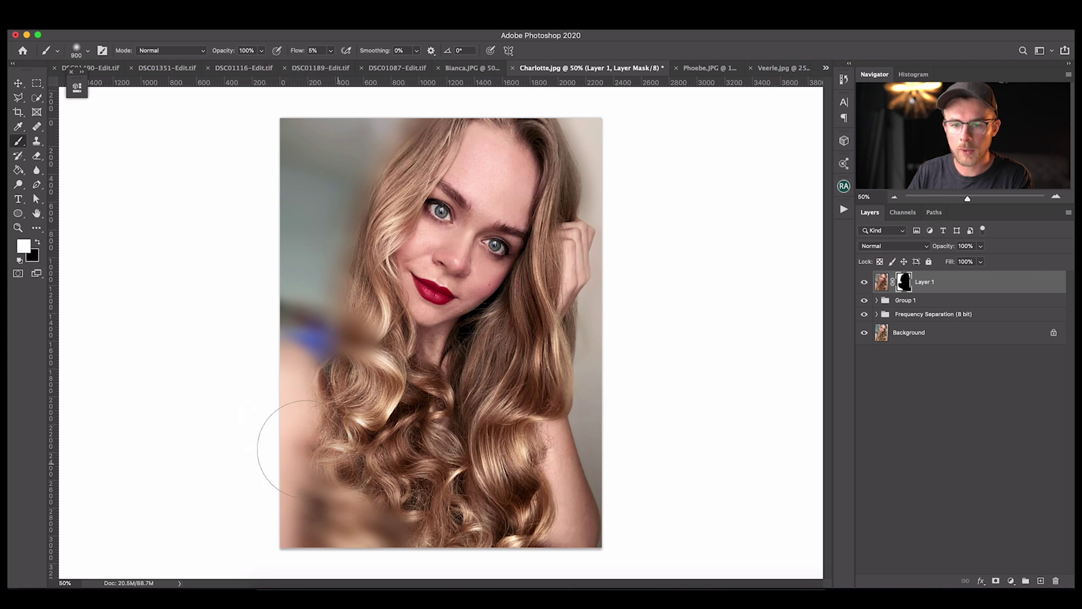
mouse_move(399, 541)
left_mouse_down()
mouse_move(421, 535)
mouse_move(391, 525)
mouse_move(455, 530)
mouse_move(438, 501)
left_mouse_up()
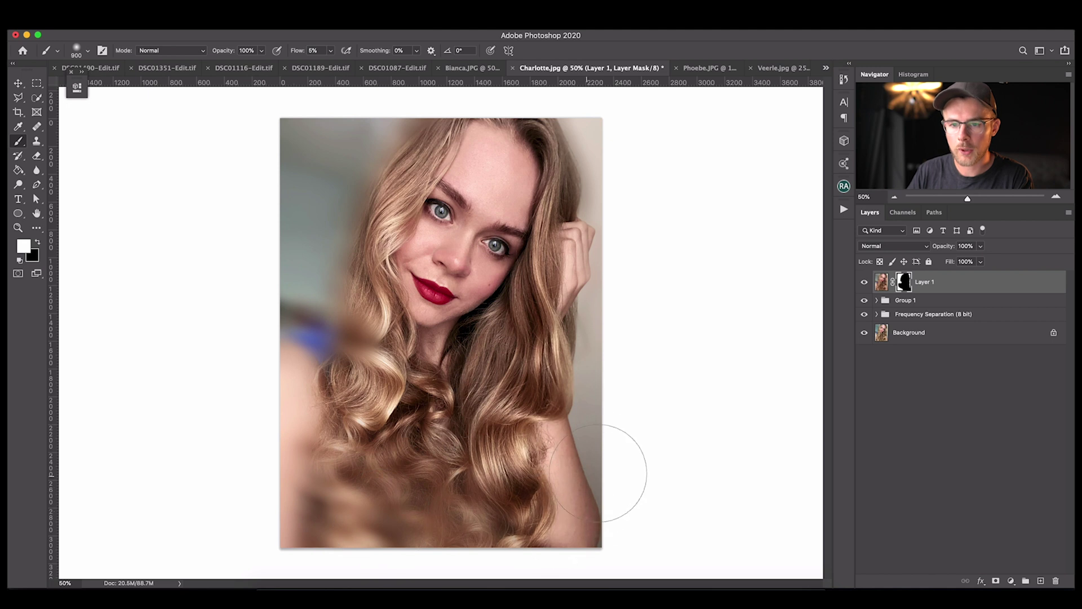
Paint black on Layer 1's mask to restore sharp hair and soften the blur, reducing the brush to 60 px, and compare the layer on and off
key("x")
left_click_drag(278, 471, 516, 220)
key("bracketleft")
key("bracketleft")
key("bracketleft")
key("bracketleft")
key("bracketleft")
key("bracketleft")
key("bracketleft")
key("bracketleft")
key("bracketleft")
key("bracketleft")
key("bracketleft")
key("bracketleft")
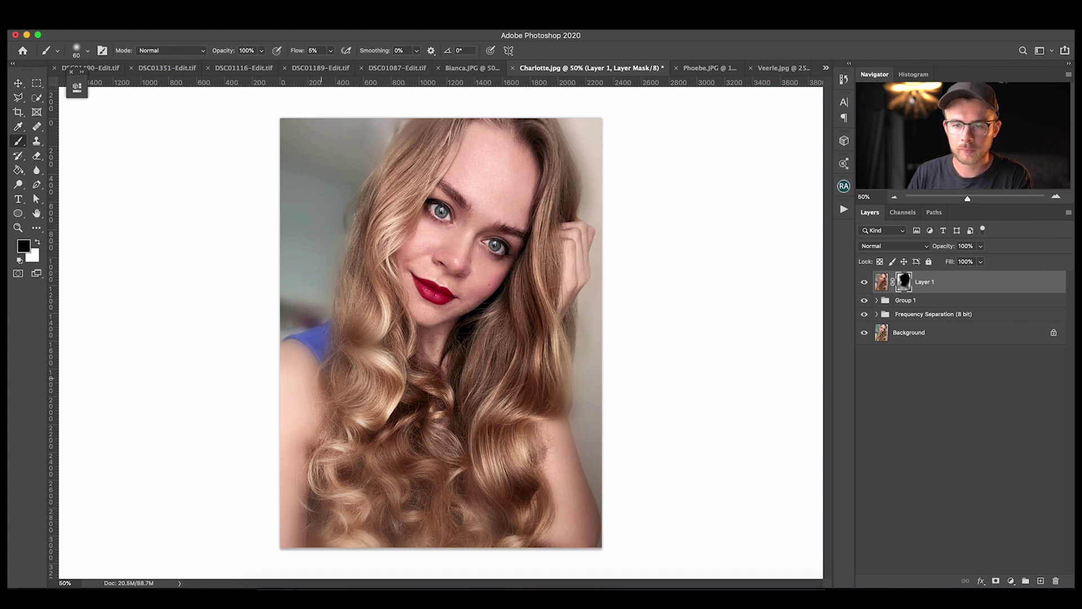
left_click(866, 282)
left_click(865, 282)
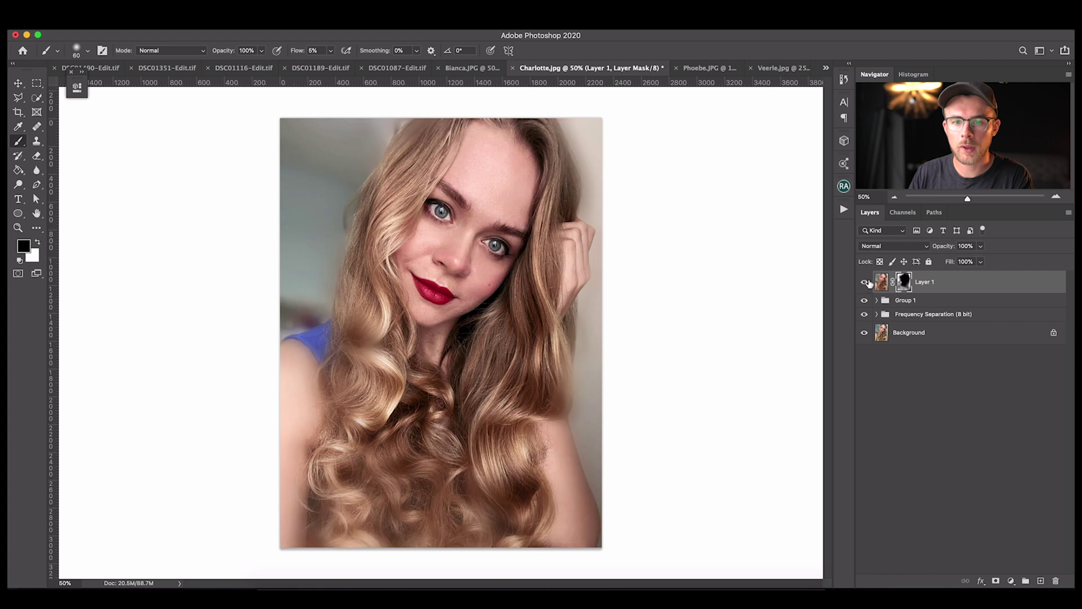
Create a new layer above Layer 1 and paint a soft haze of the sampled pink skin colour over the background with a 1400 px brush
left_click(876, 281)
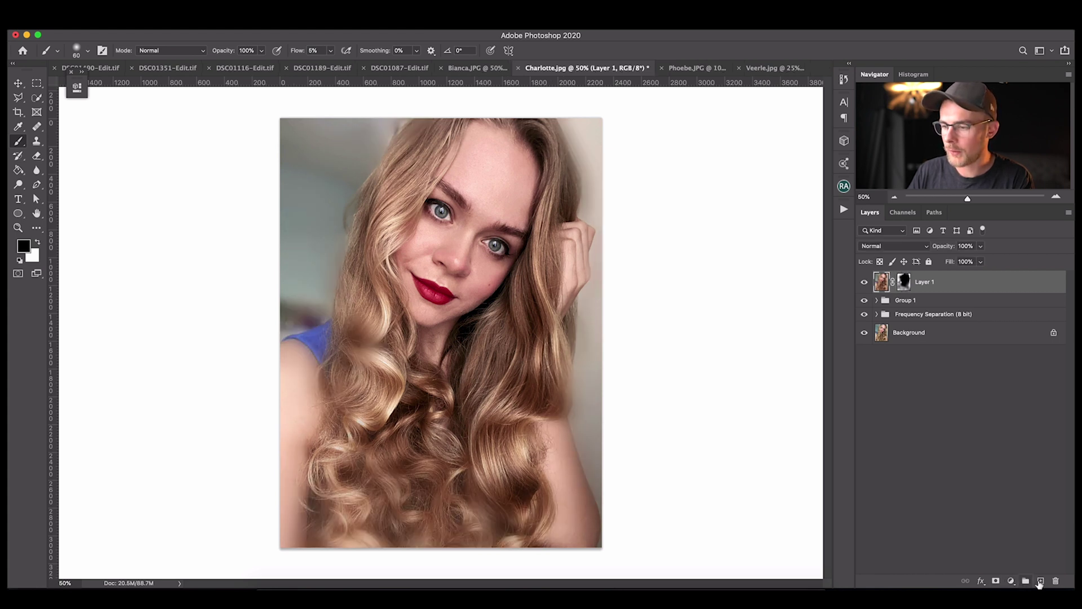
left_click(1040, 581)
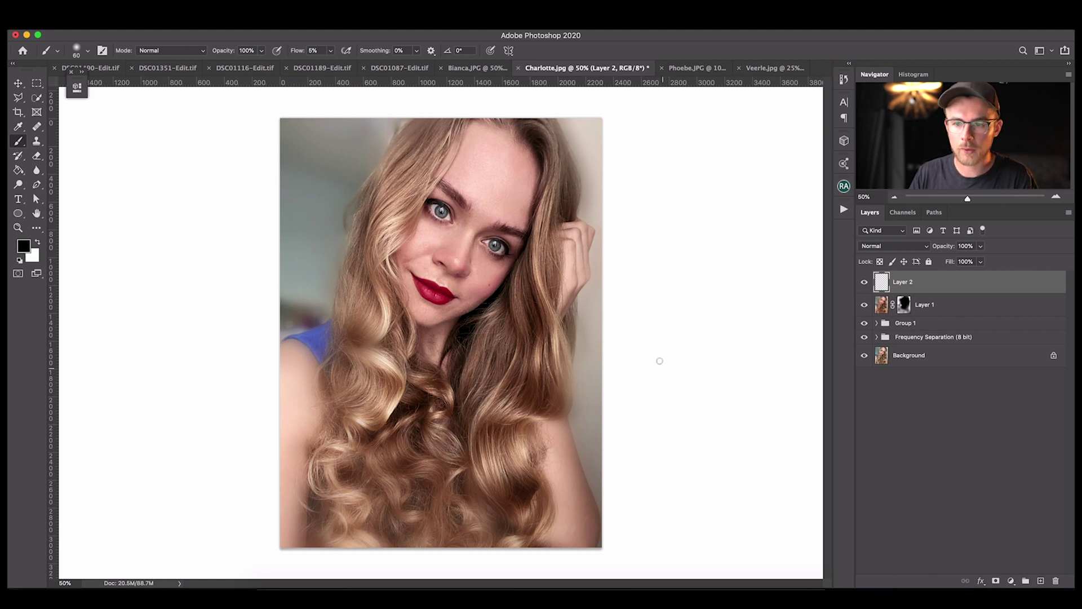
left_click(513, 274, "alt")
key("bracketright")
key("bracketright")
key("bracketright")
key("bracketright")
key("bracketright")
key("bracketright")
key("bracketright")
key("bracketright")
mouse_move(278, 314)
left_mouse_down()
mouse_move(314, 151)
mouse_move(361, 96)
mouse_move(372, 169)
left_mouse_up()
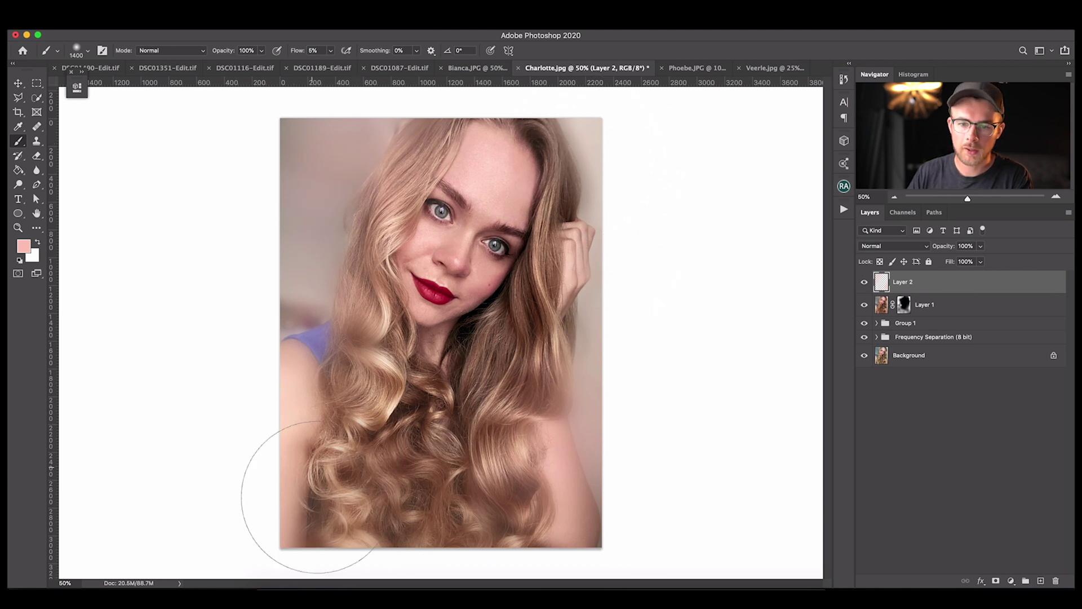
Set the haze layer to Pin Light blending at 11% opacity and compare the edit with the original background layer
left_click(910, 246)
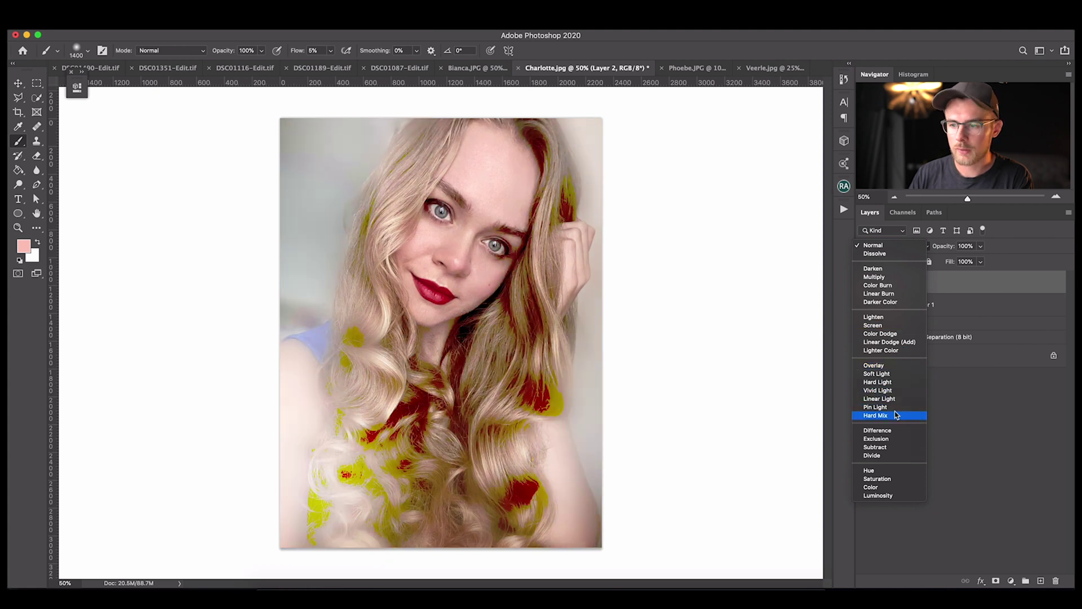
left_click(897, 406)
left_click(981, 246)
left_click_drag(984, 259, 936, 260)
left_click(865, 355, "alt")
left_click(867, 355, "alt")
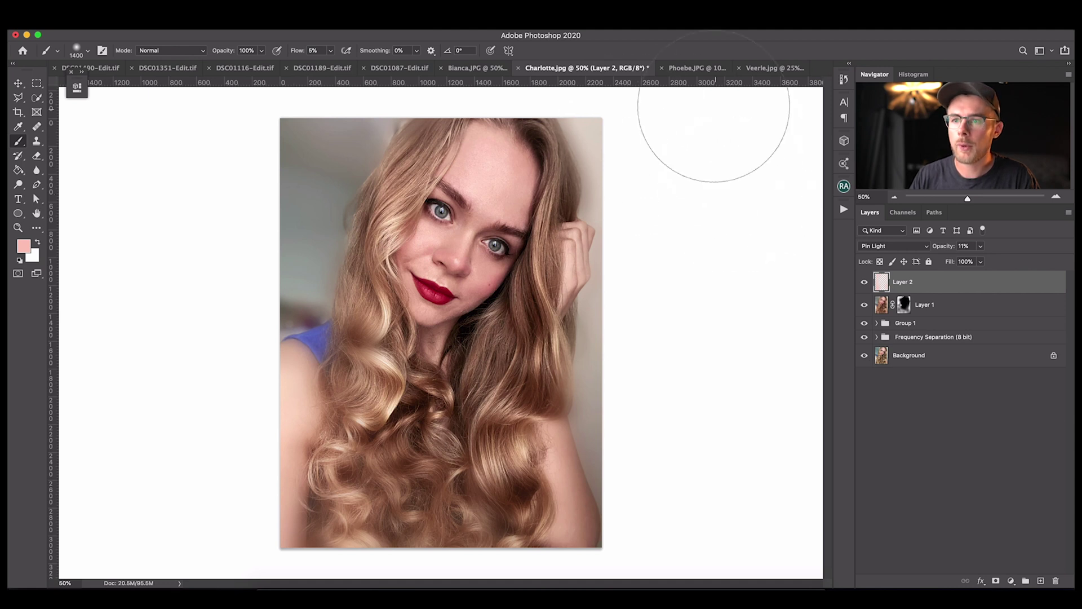
Switch to Phoebe.JPG and crop it to a 4:5 ratio, framed tightly around the face
left_click(695, 68)
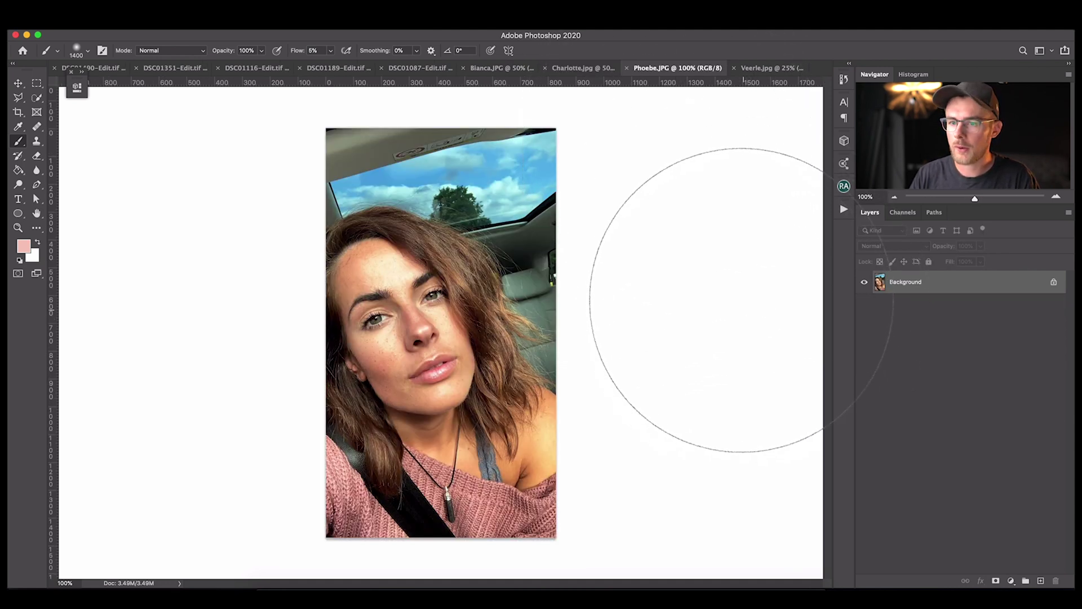
left_click(18, 112)
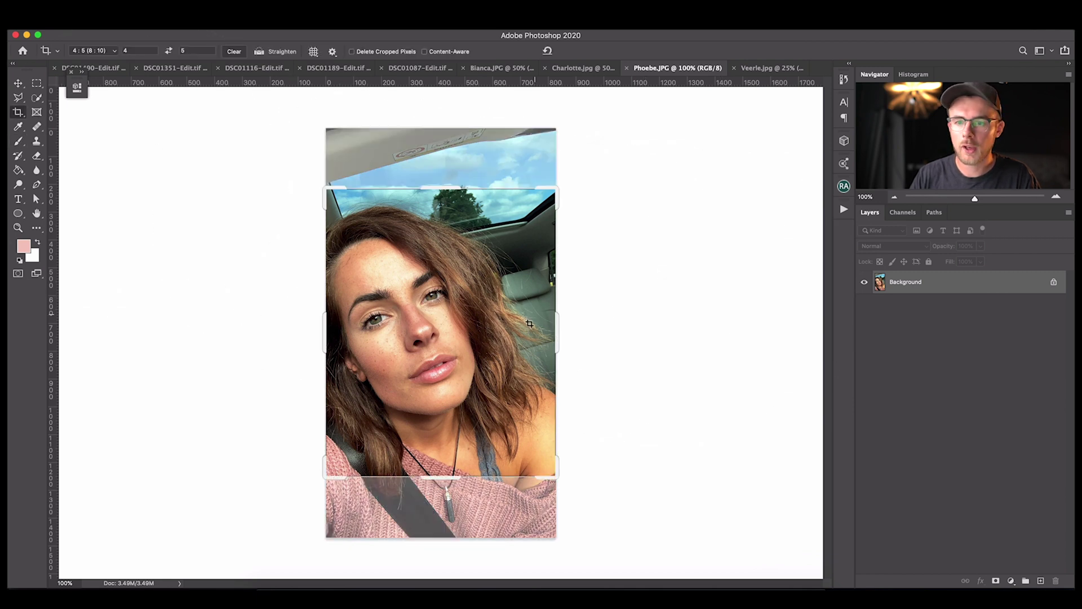
left_click_drag(547, 192, 550, 159)
key("Return")
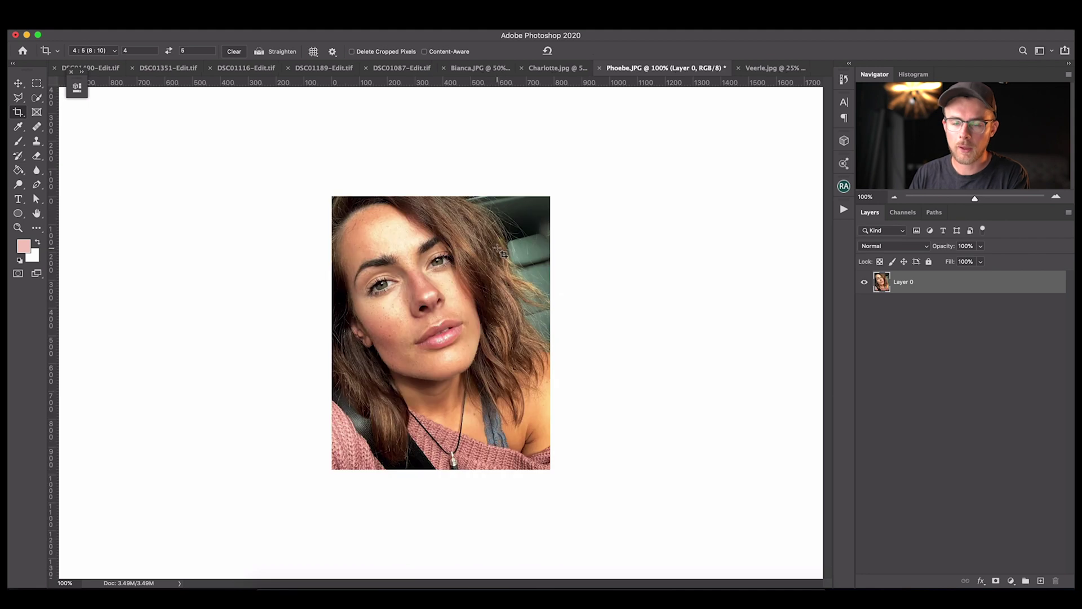
Run the 8-bit frequency separation action, expand its group, and hide the High - (Texture) and Brush Layer layers
key("F2")
key("Return")
left_click(874, 277)
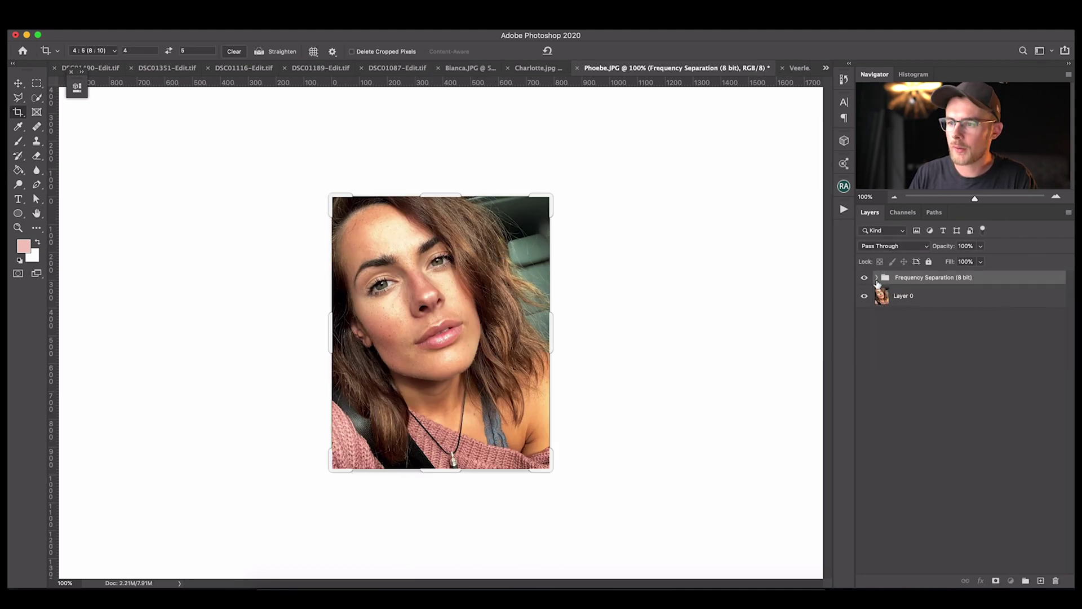
left_click(877, 278)
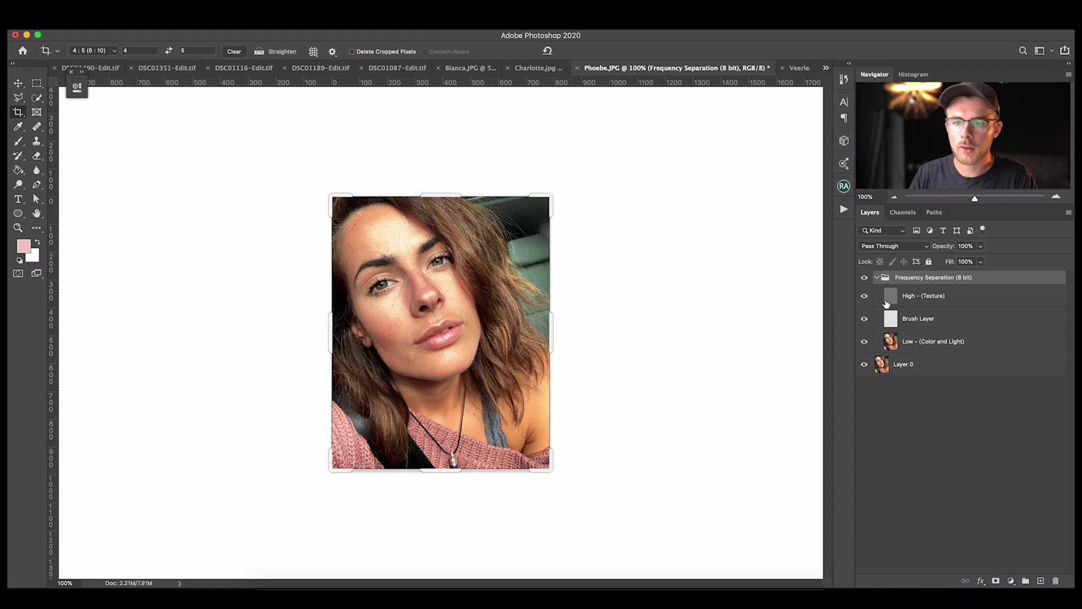
left_click(866, 307)
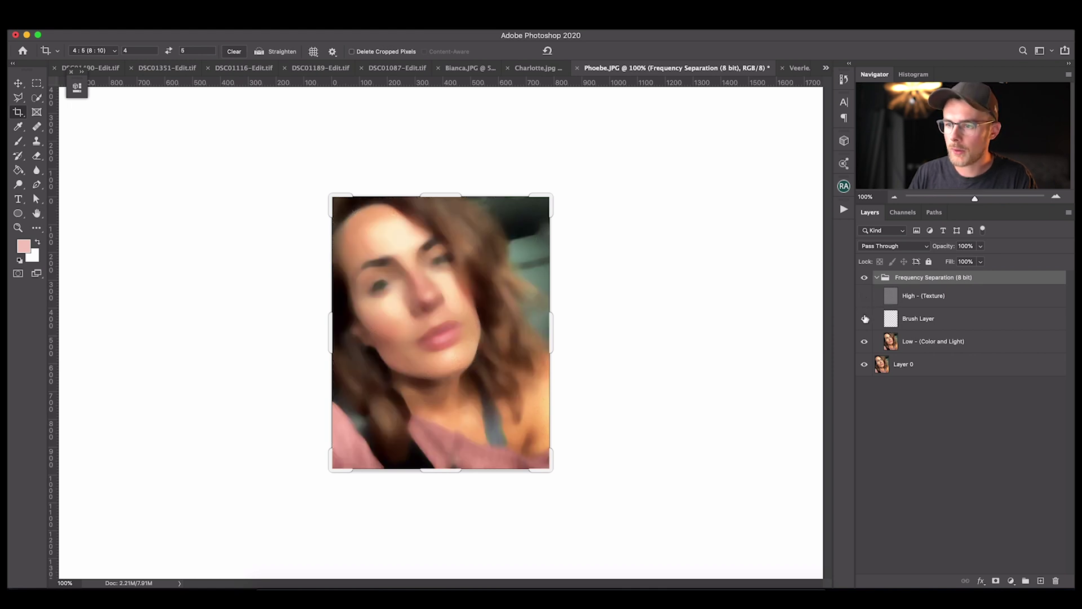
left_click(864, 323)
Blend the skin tones on the Low - (Color and Light) layer with the Mixer Brush, varying its size between 35 and 80 px
key("b")
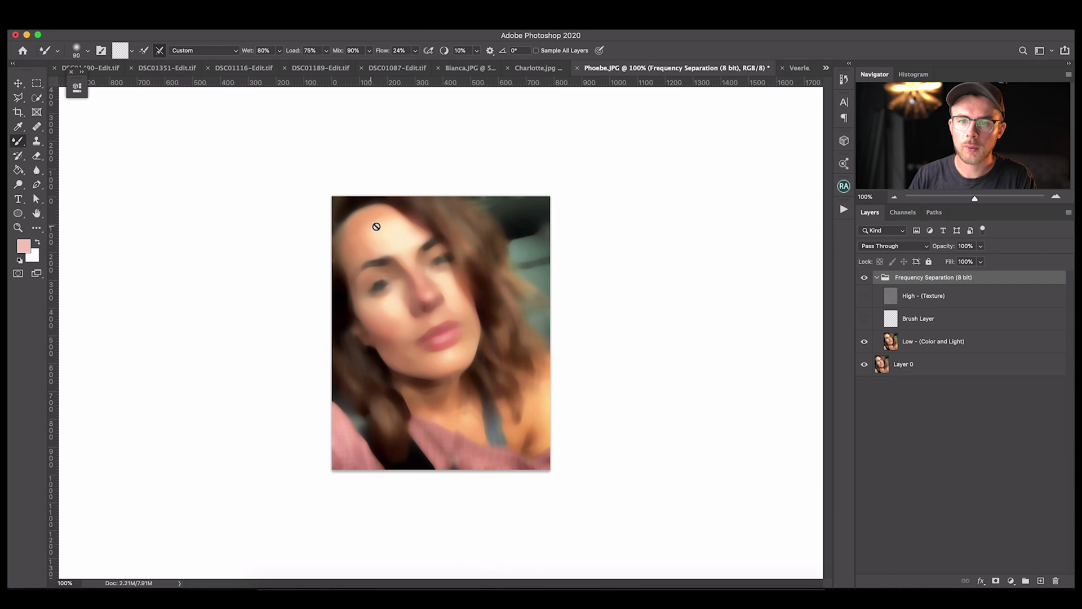
left_click(916, 341)
key("[")
key("[")
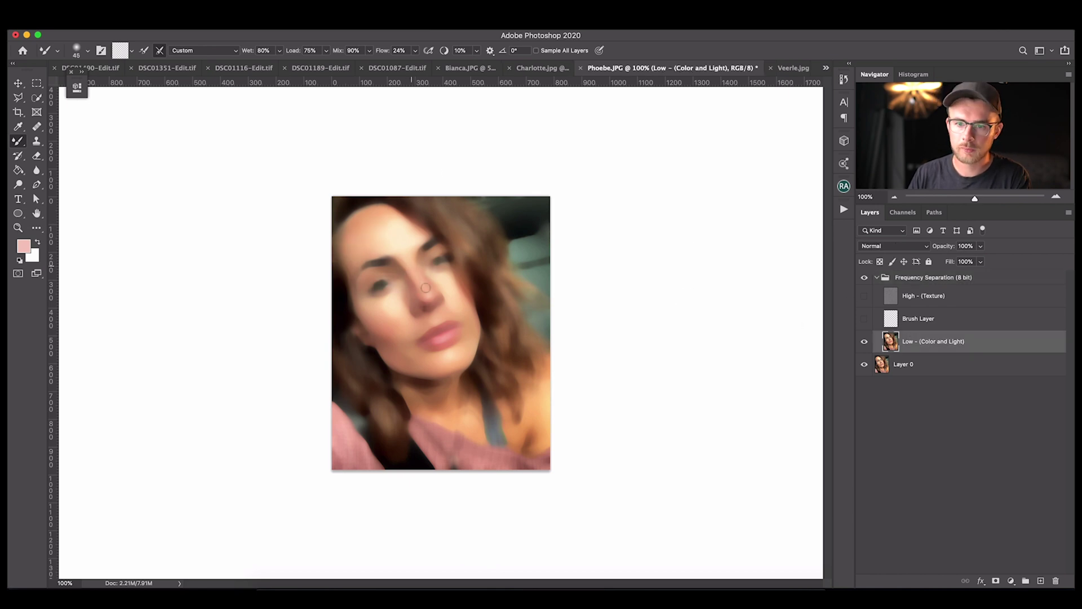
key("[")
key("[")
key("[")
key("[")
key("[")
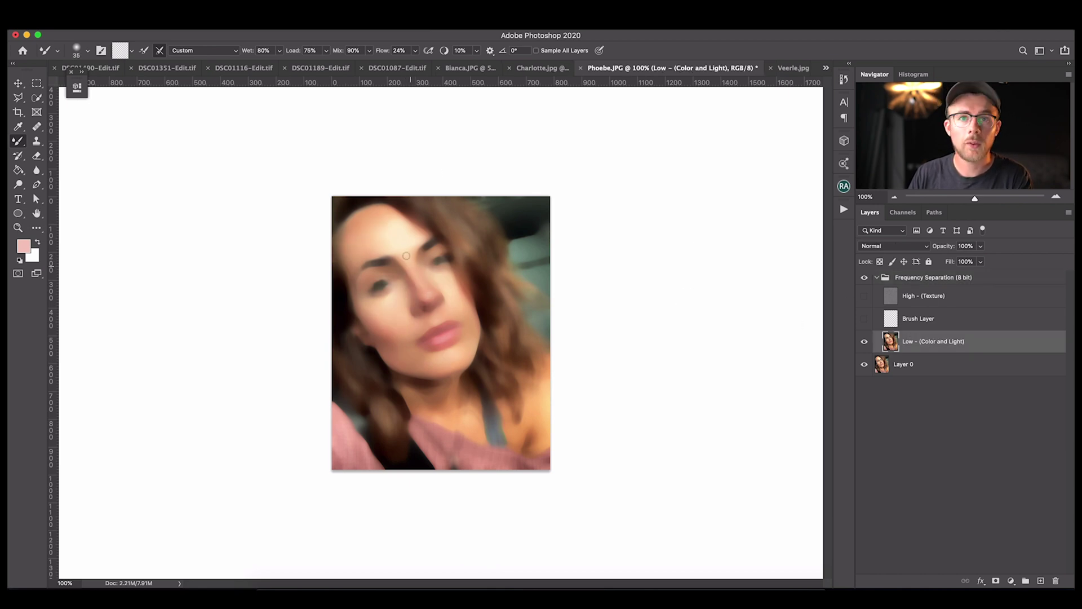
key("bracketright")
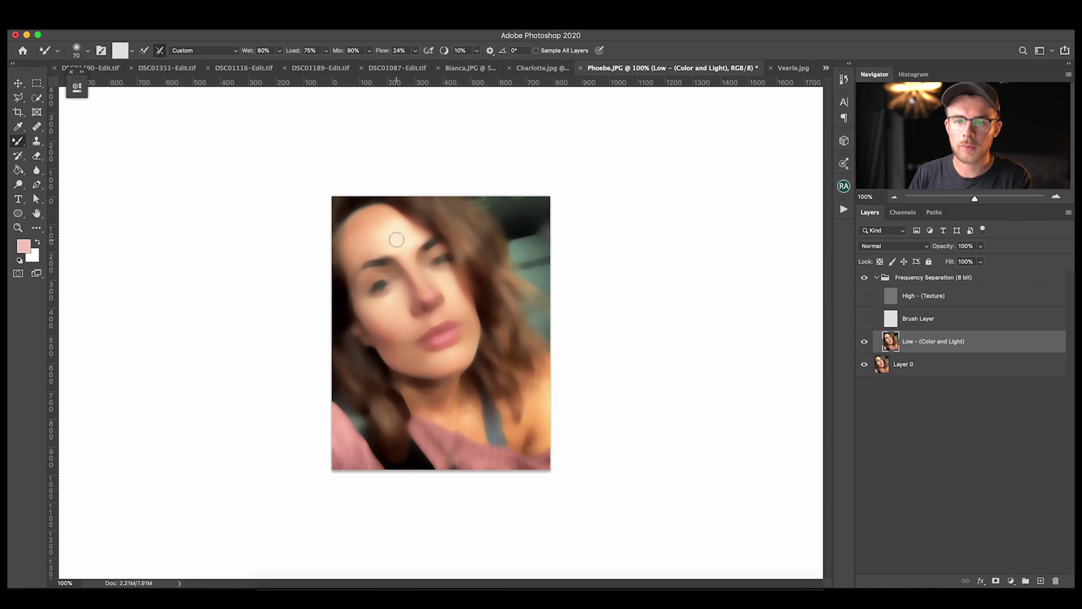
key("bracketright")
key("bracketright")
key("bracketright")
key("bracketright")
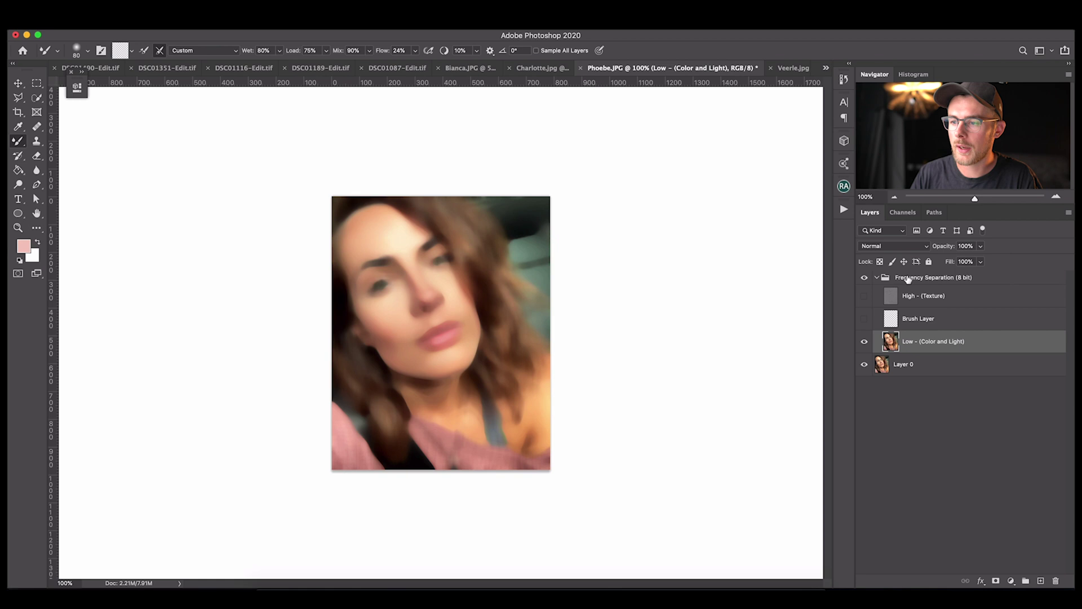
Show the High - (Texture) and Brush Layer layers again and compare the frequency separation group on and off
left_click(866, 297)
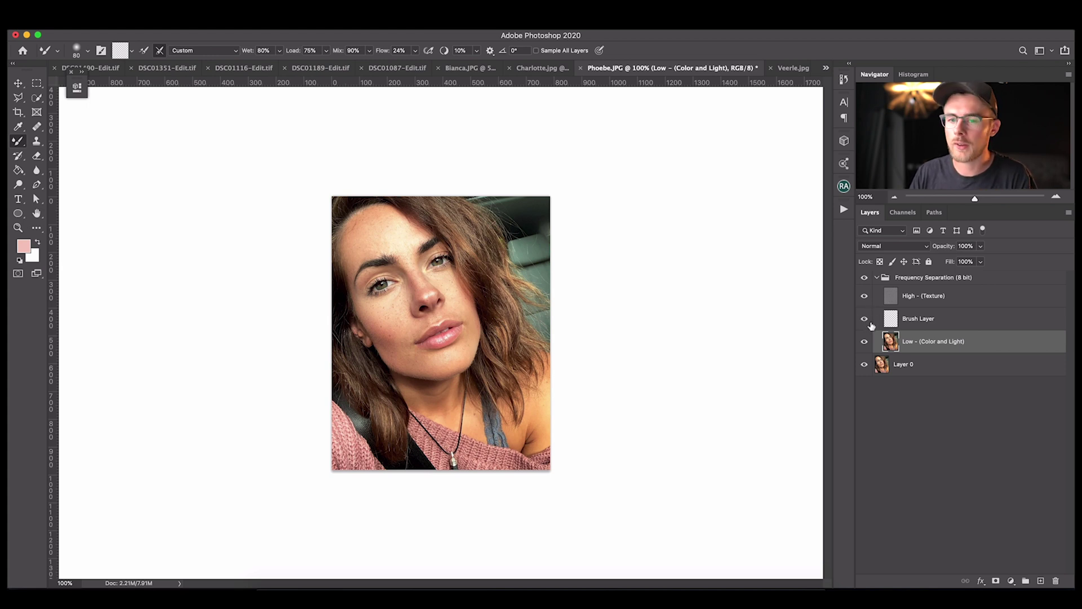
left_click(864, 278)
left_click(864, 278)
left_click(864, 277)
left_click(864, 278)
Run the colour grade action above the frequency separation group and compare the image with and without the grade
left_click(915, 282)
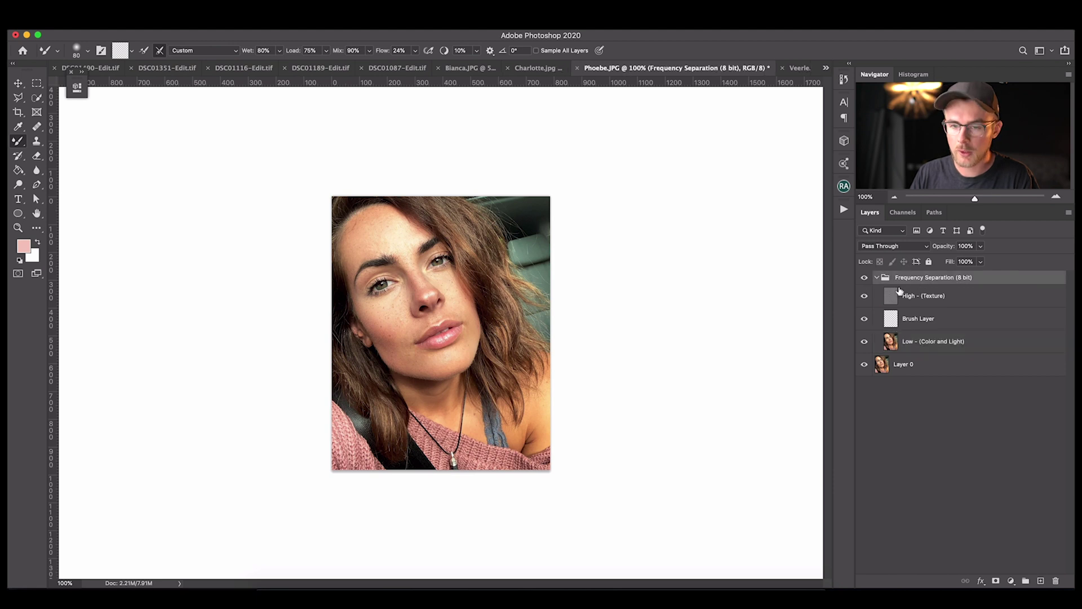
key("F2")
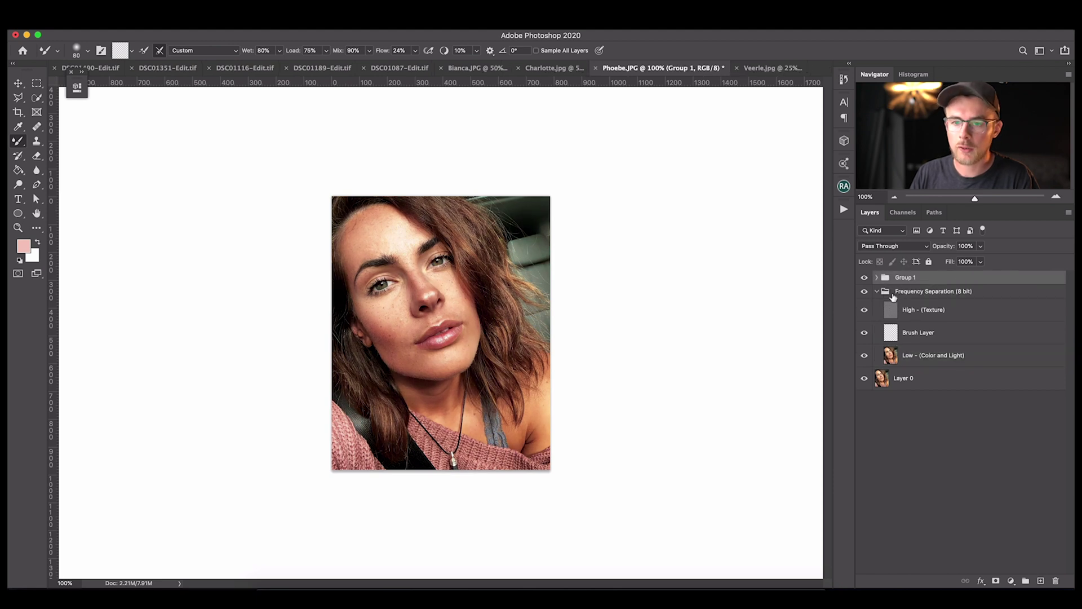
left_click(865, 279)
left_click(865, 278)
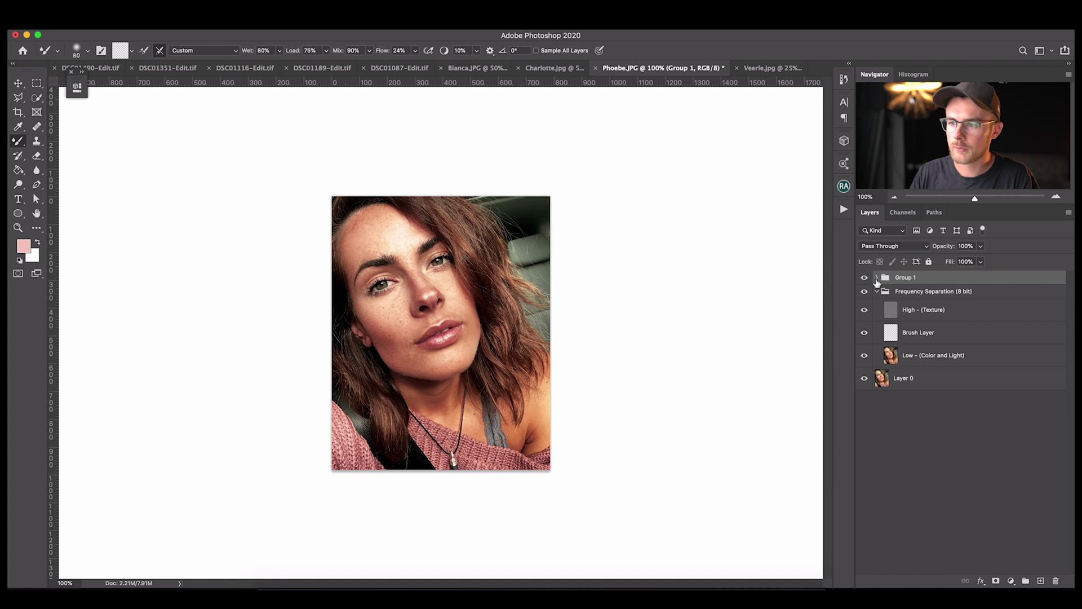
Isolate the High - (Texture) layer with Group 1 hidden, add a contrast-boosting Curves adjustment above it, and select the texture layer
left_click(891, 312)
left_click(865, 278)
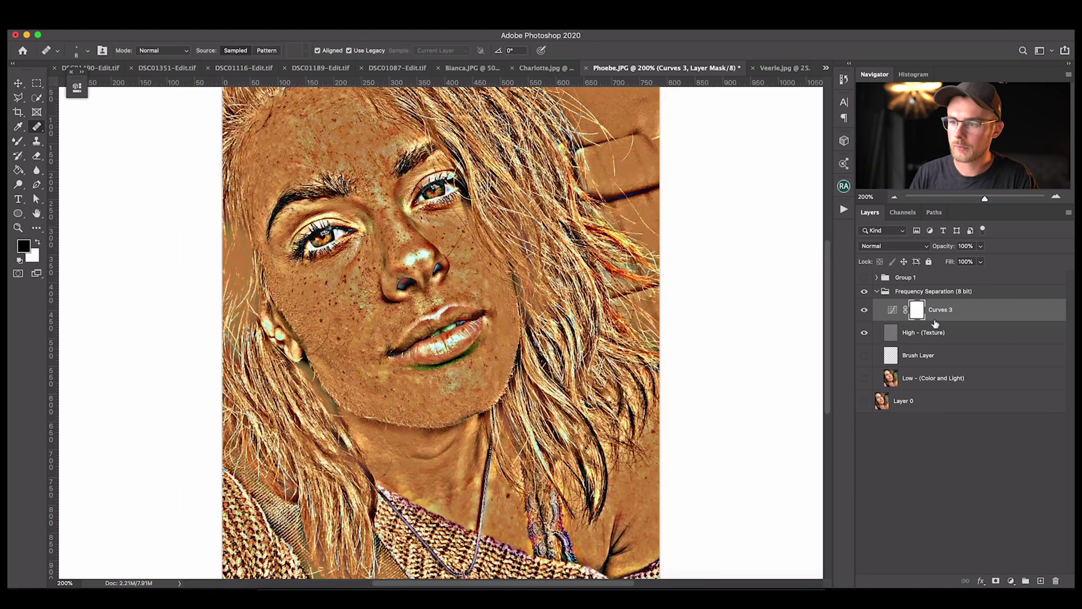
left_click(924, 333)
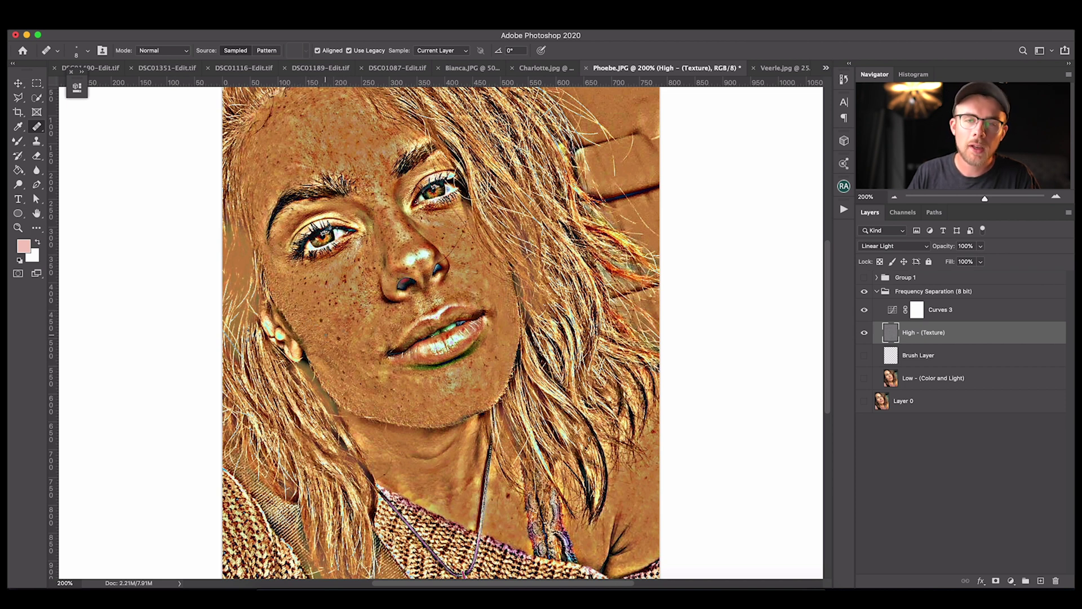
Heal blemishes on the face and neck in the High - (Texture) layer with the Healing Brush, reducing its size from 8 to 4
left_click(341, 340)
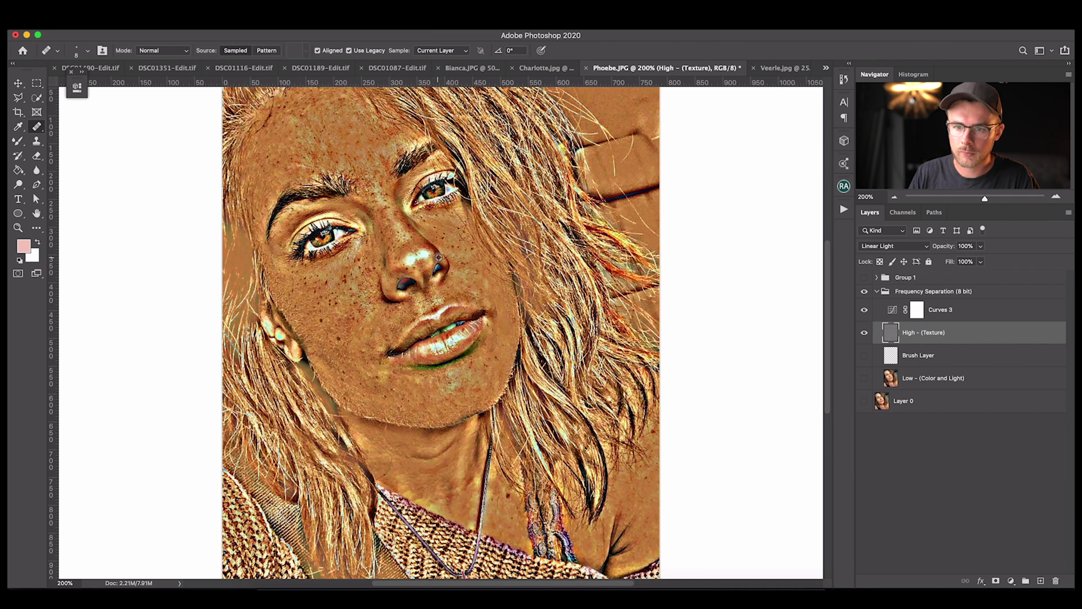
key("bracketleft")
key("bracketleft")
key("bracketleft")
key("bracketleft")
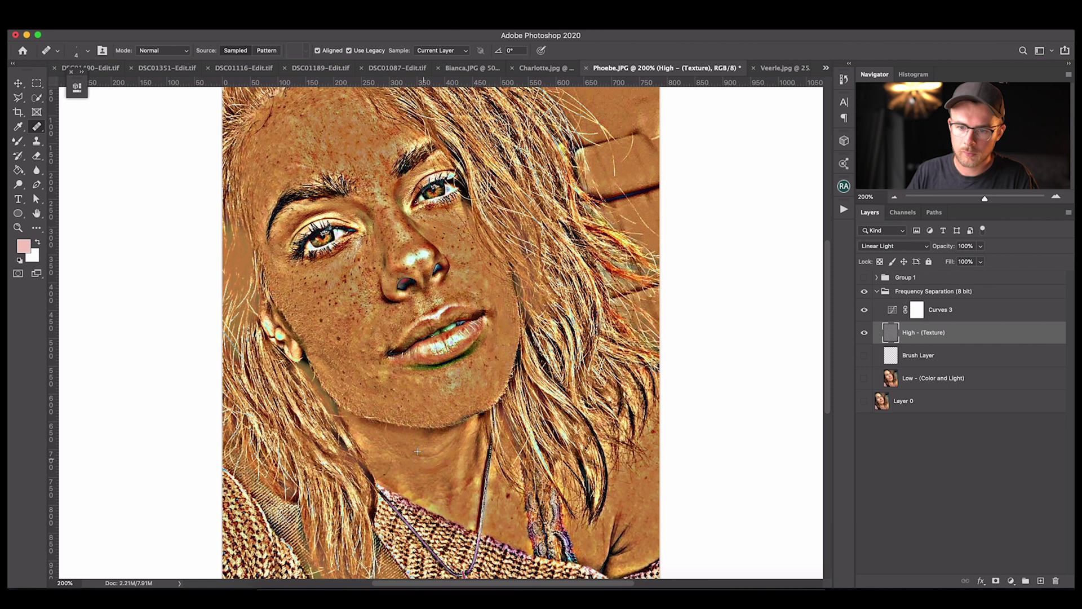
Hide the Curves adjustment, show the brush, low and original layers again, and inspect the retouched face up close
left_click(864, 309)
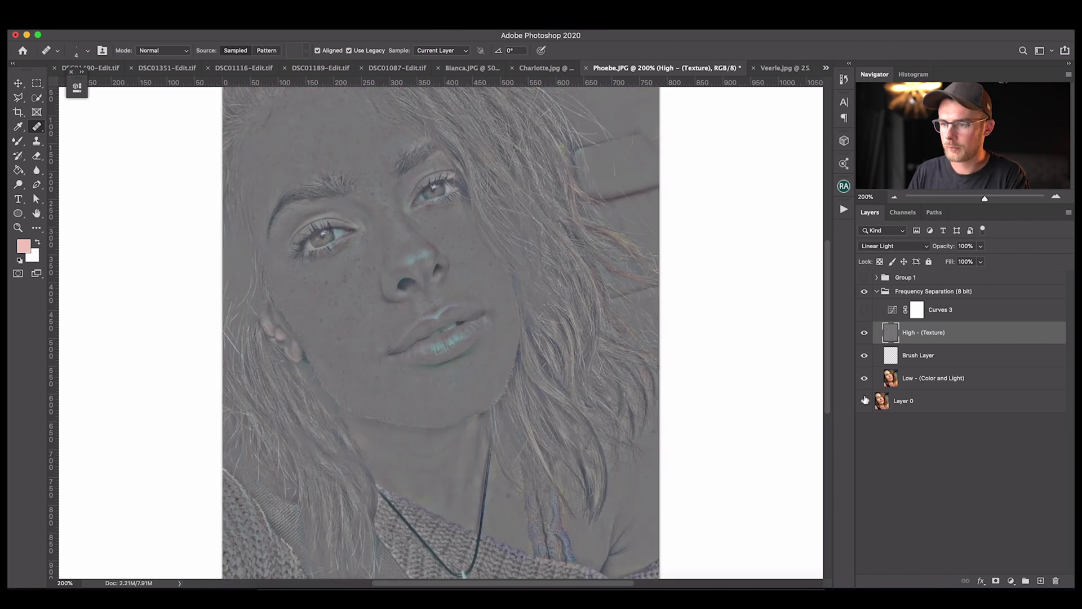
left_click_drag(864, 355, 864, 401)
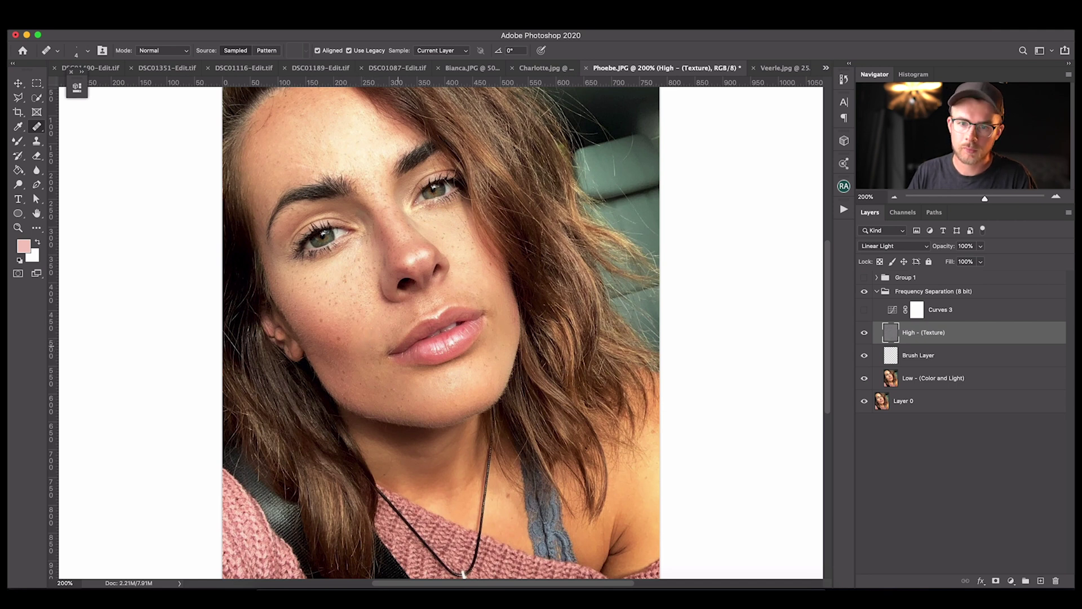
key("h")
left_click_drag(499, 269, 496, 271)
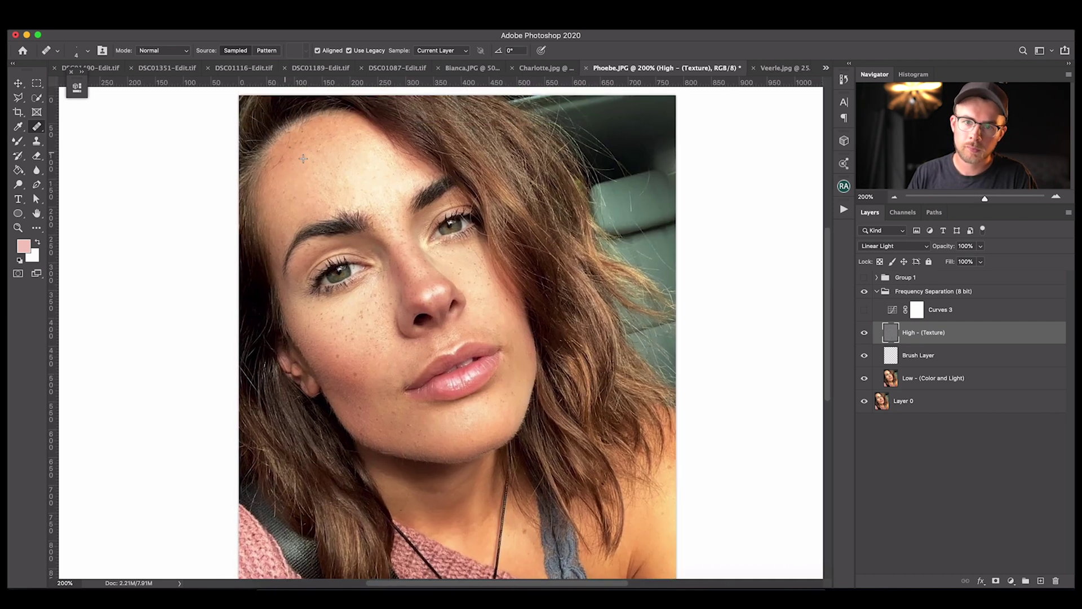
key("super+minus")
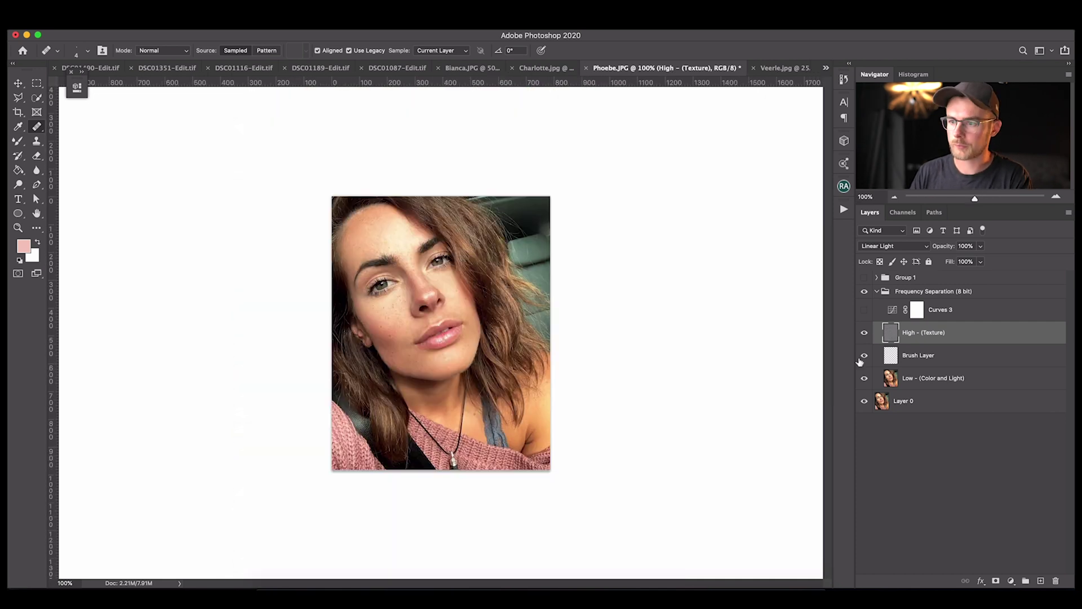
Show the Group 1 colour grade, try it at different strengths, and set its opacity to 47%
left_click(865, 278)
left_click(935, 278)
left_click_drag(982, 252, 952, 261)
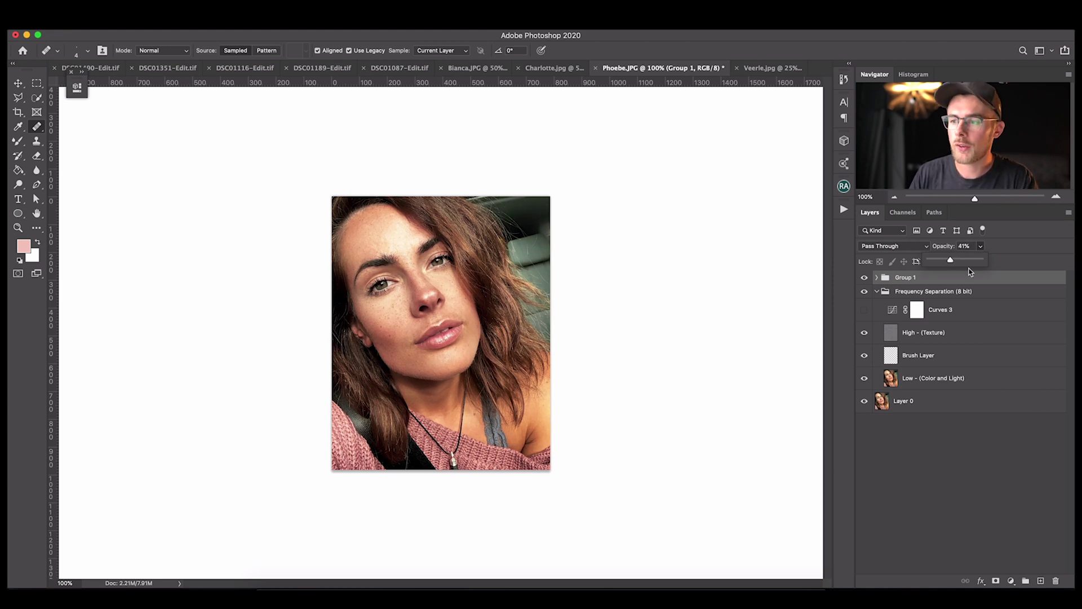
left_click_drag(951, 261, 1008, 267)
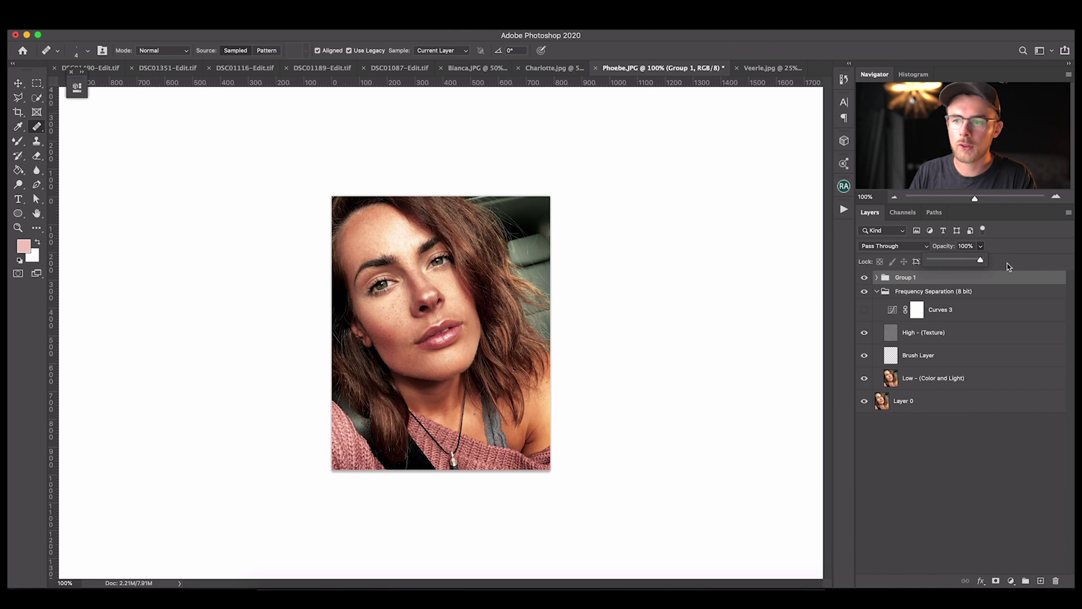
left_click_drag(951, 263, 953, 263)
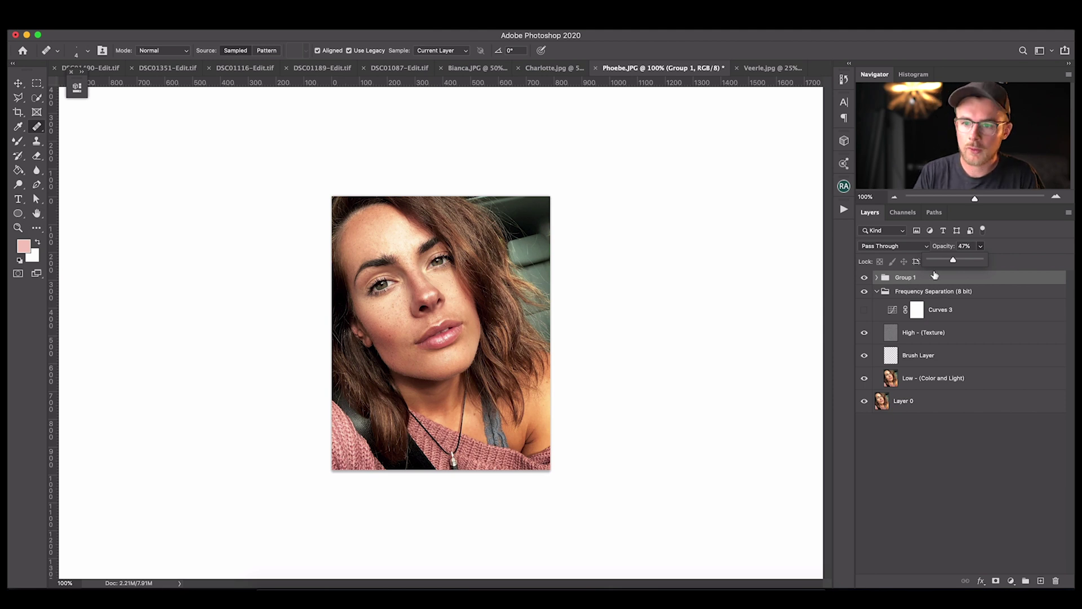
Stamp the visible Phoebe.JPG layers into a new top layer and apply a Zoom Radial Blur of 10 at Good quality, centred near the face
key("alt+shift+super+e")
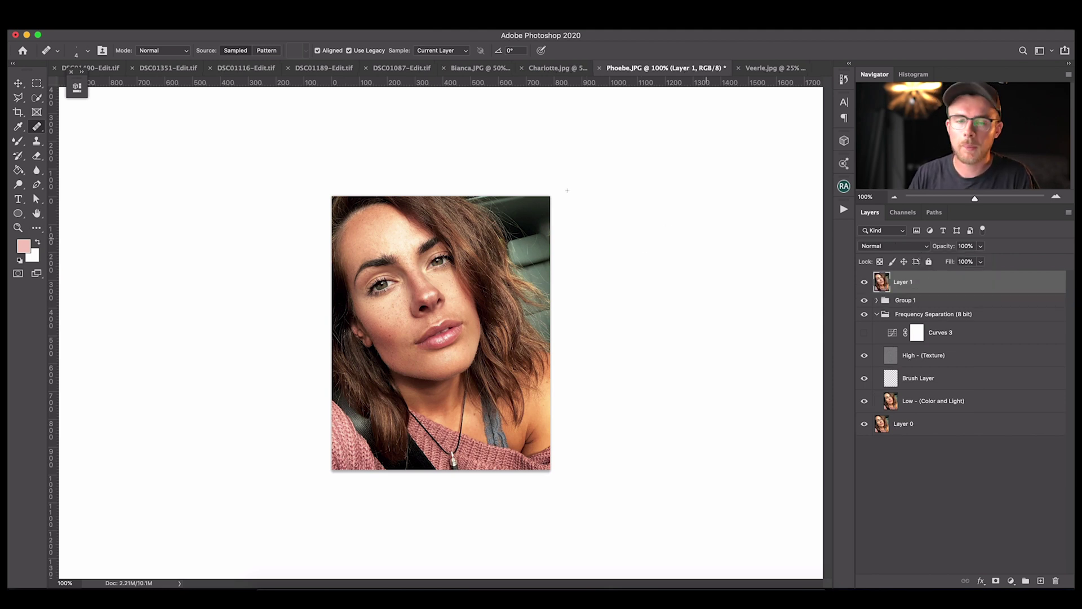
left_click(270, 23)
mouse_move(338, 154)
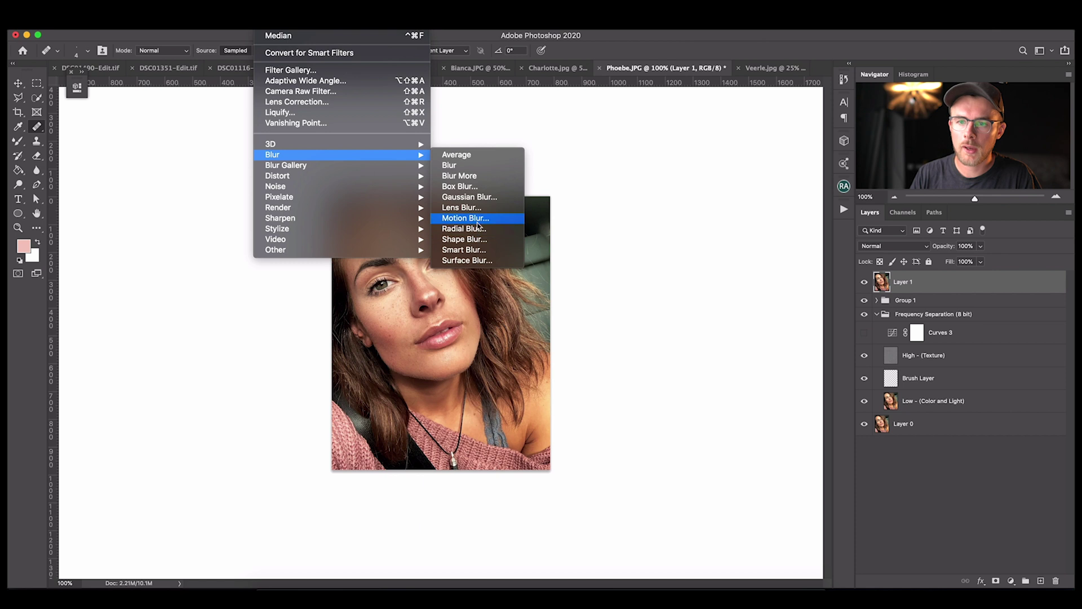
left_click(477, 231)
left_click_drag(553, 271, 564, 265)
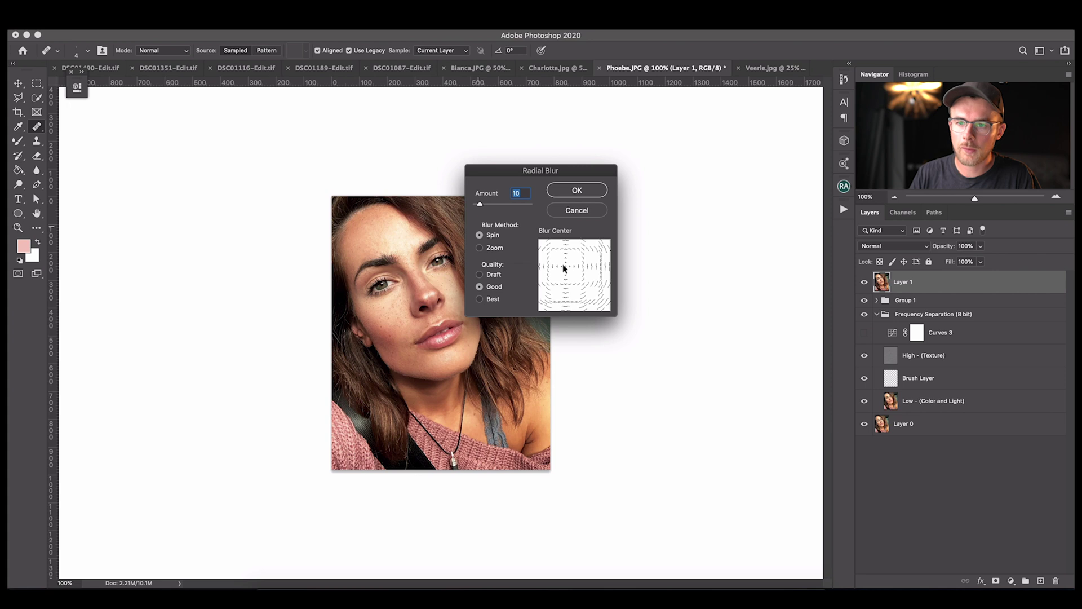
left_click(480, 250)
left_click_drag(571, 265, 568, 272)
key("Return")
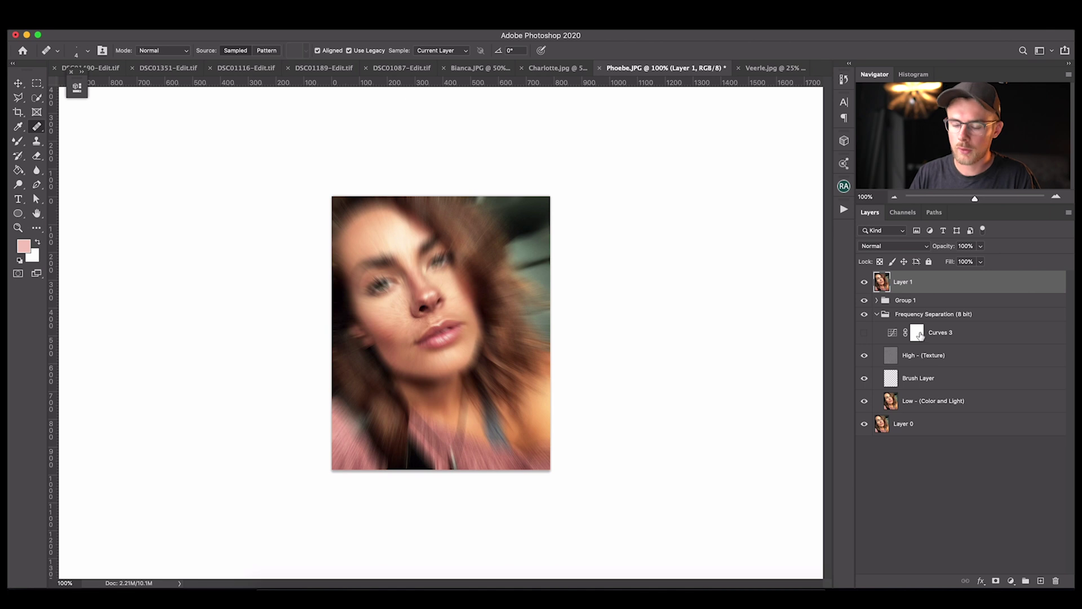
Add an inverted mask to the blurred layer and paint white at 21% flow along the background, outer hair and shoulders
left_click(996, 581)
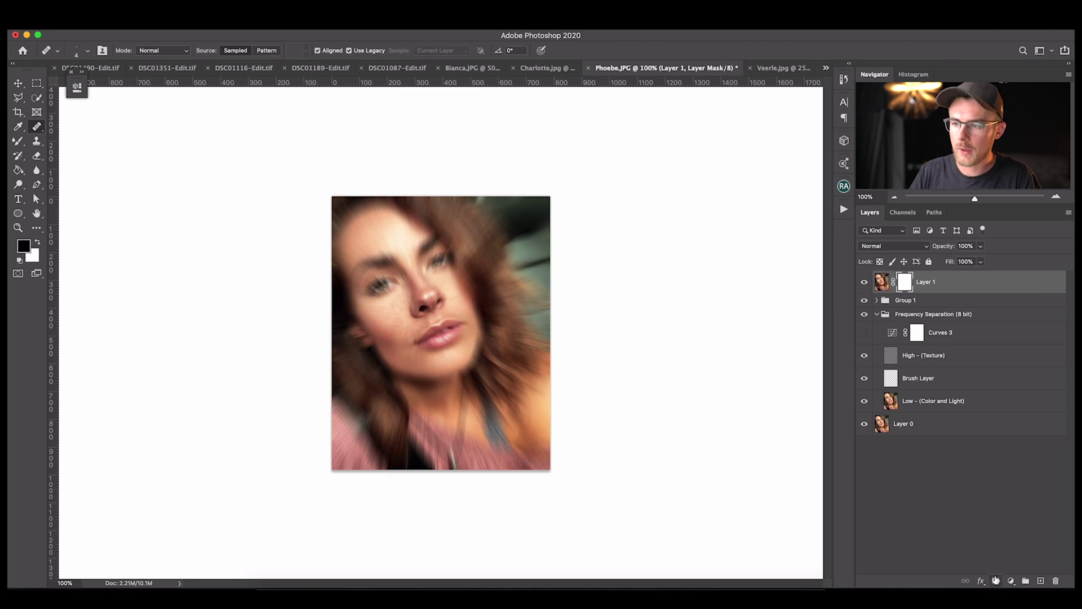
key("ctrl+i")
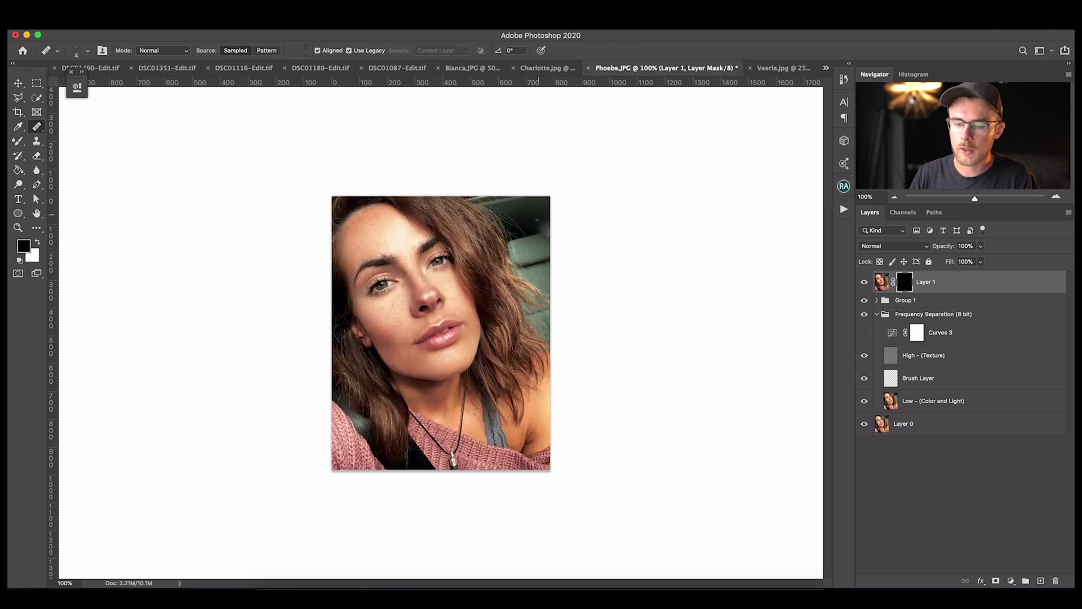
key("b")
key("x")
mouse_move(524, 158)
left_mouse_down()
mouse_move(561, 285)
mouse_move(541, 355)
left_mouse_up()
left_click_drag(331, 50, 293, 70)
left_click_drag(541, 429, 550, 387)
left_click_drag(507, 237, 491, 293)
left_click_drag(350, 406, 360, 490)
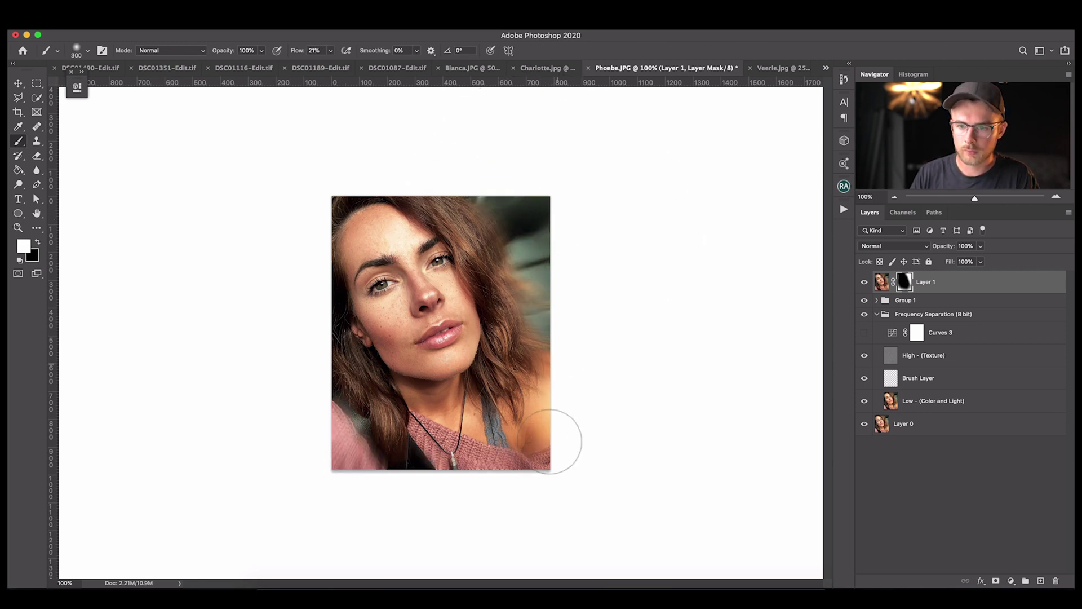
left_click_drag(558, 411, 564, 473)
key("v")
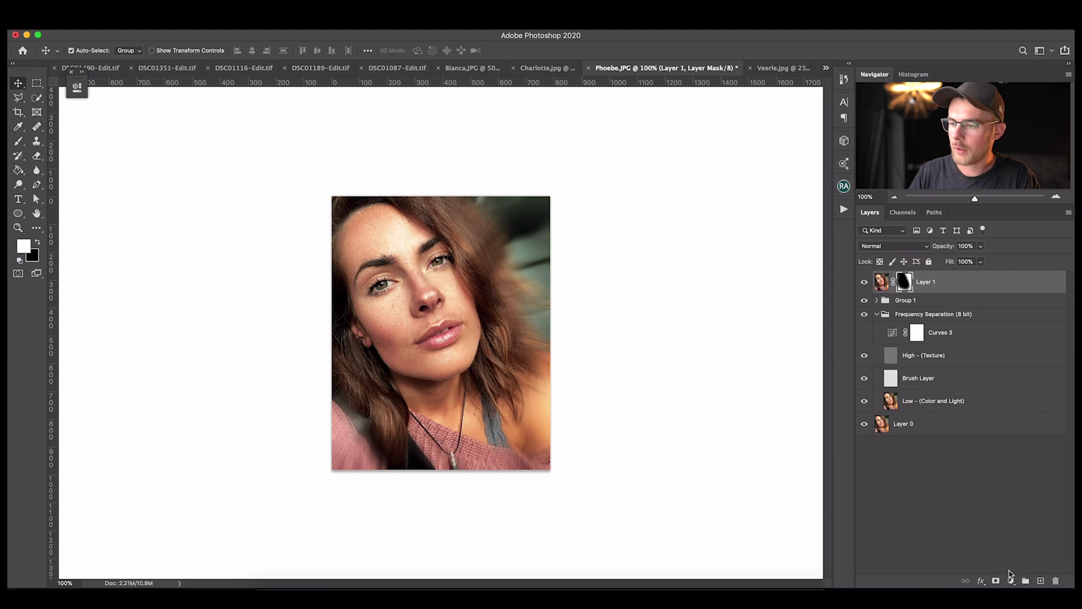
Add a brightening Curves adjustment above the blurred layer and invert its mask
left_click(1040, 581)
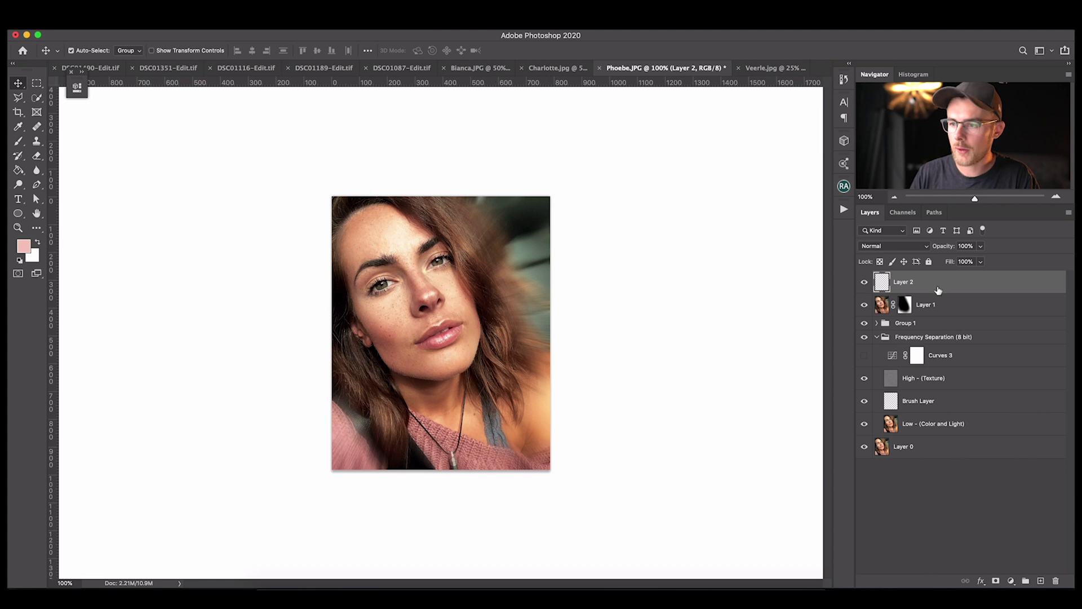
key("BackSpace")
left_click(1011, 581)
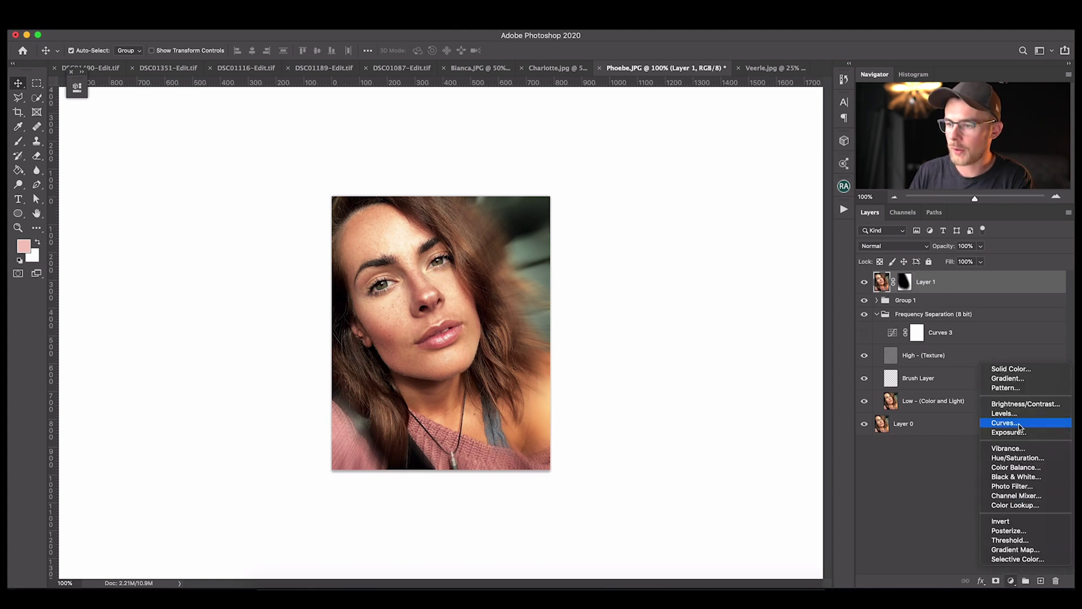
left_click(1019, 424)
left_click_drag(176, 233, 172, 195)
left_click(260, 83)
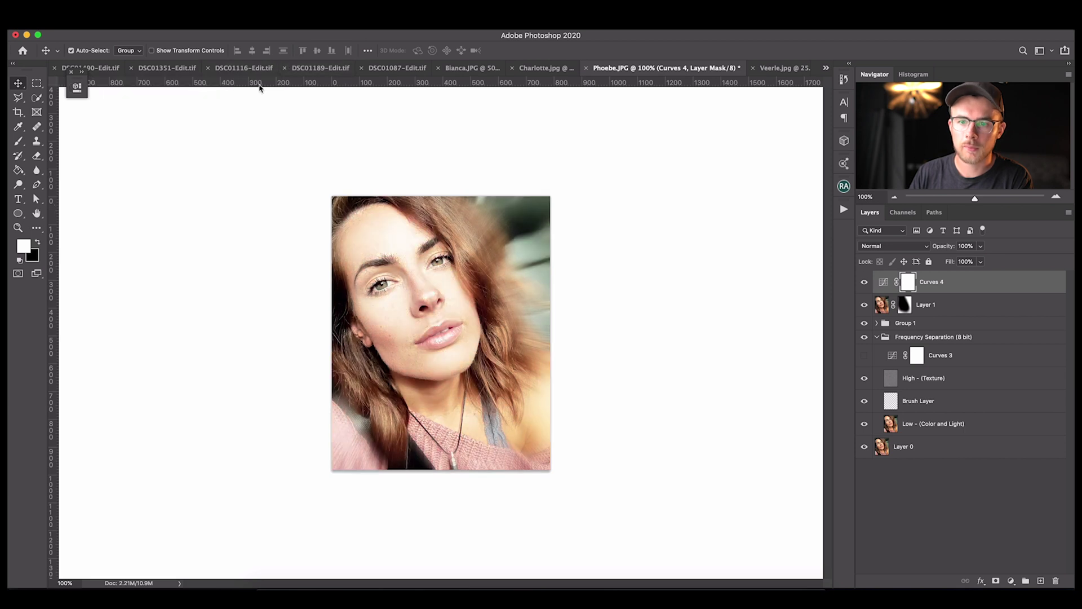
key("super+i")
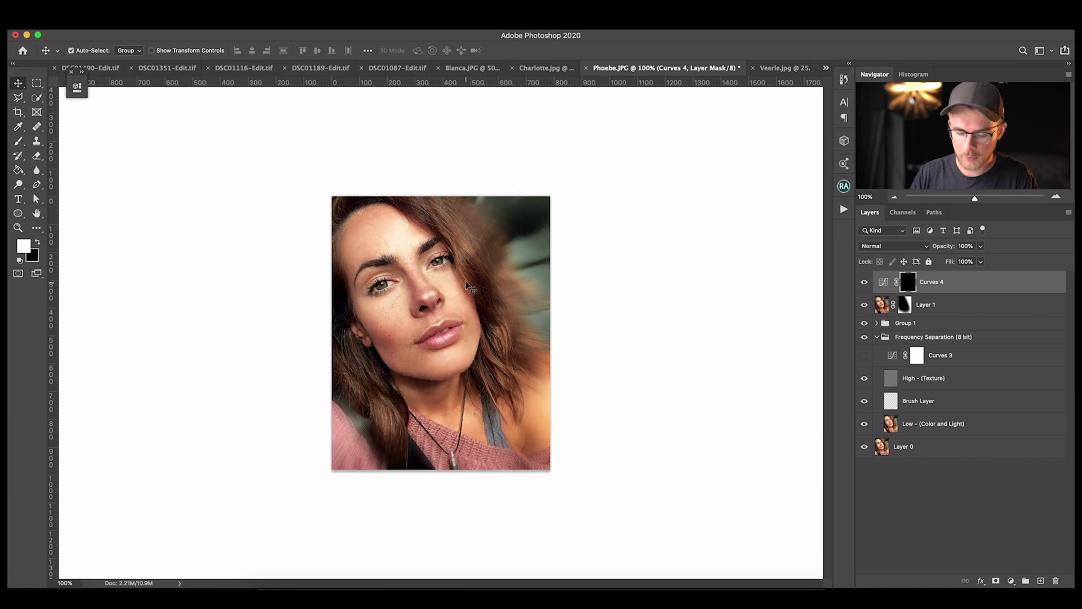
Paint the eyes into the Curves mask with a size 30 white brush at 100% flow, and set the adjustment's opacity to 77%
key("b")
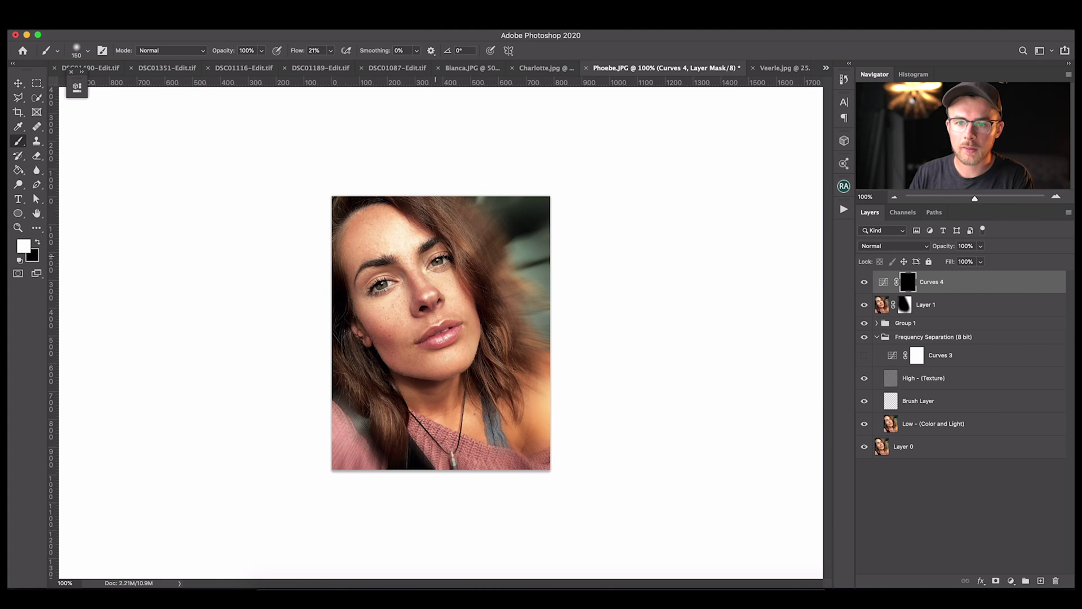
key("shift+0")
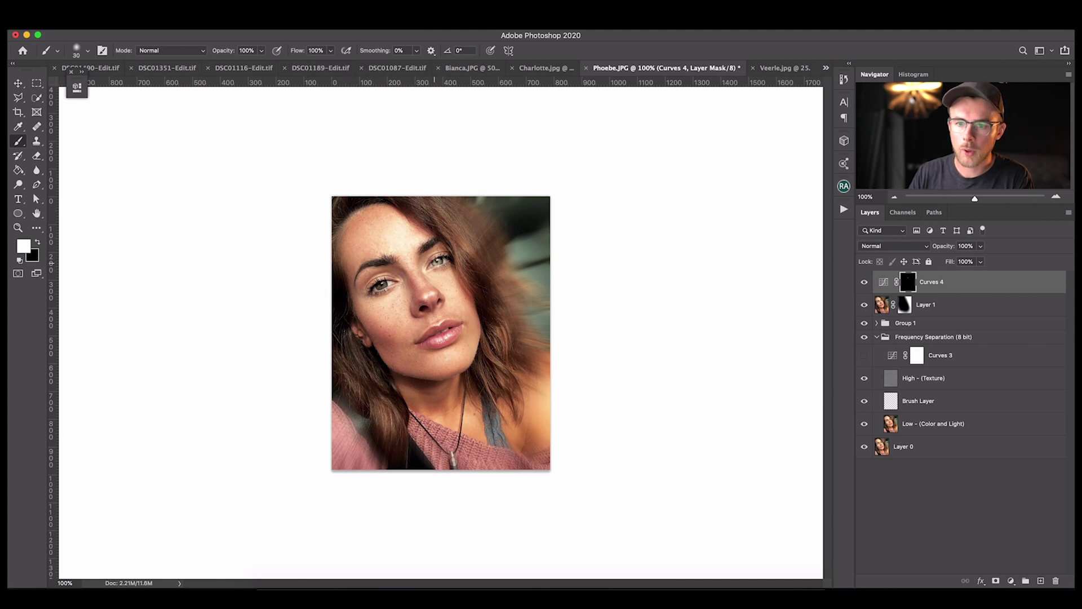
key("x")
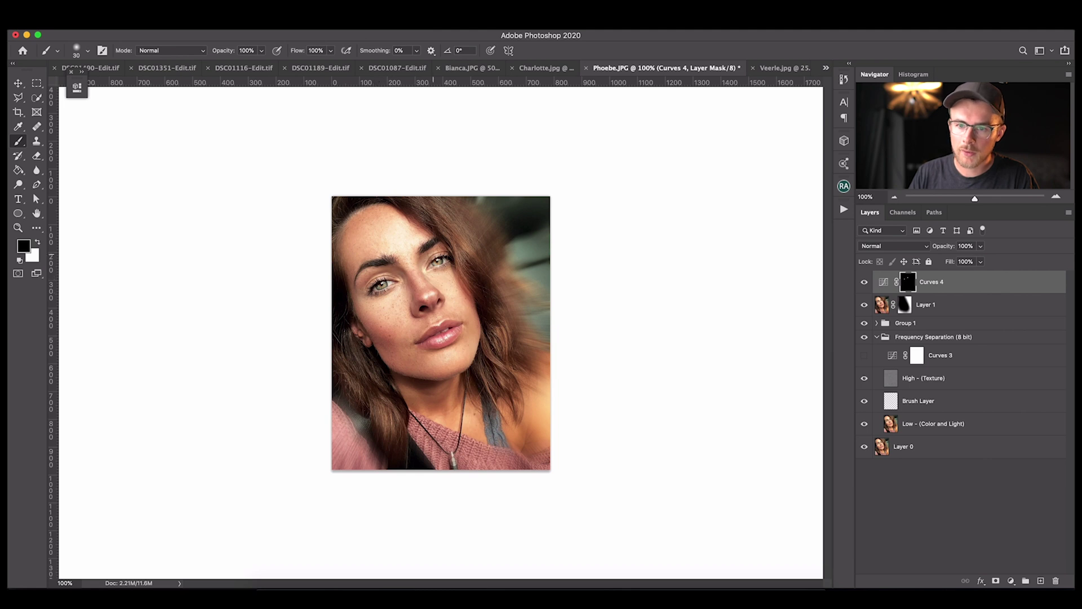
left_click(883, 282)
left_click_drag(981, 246, 969, 260)
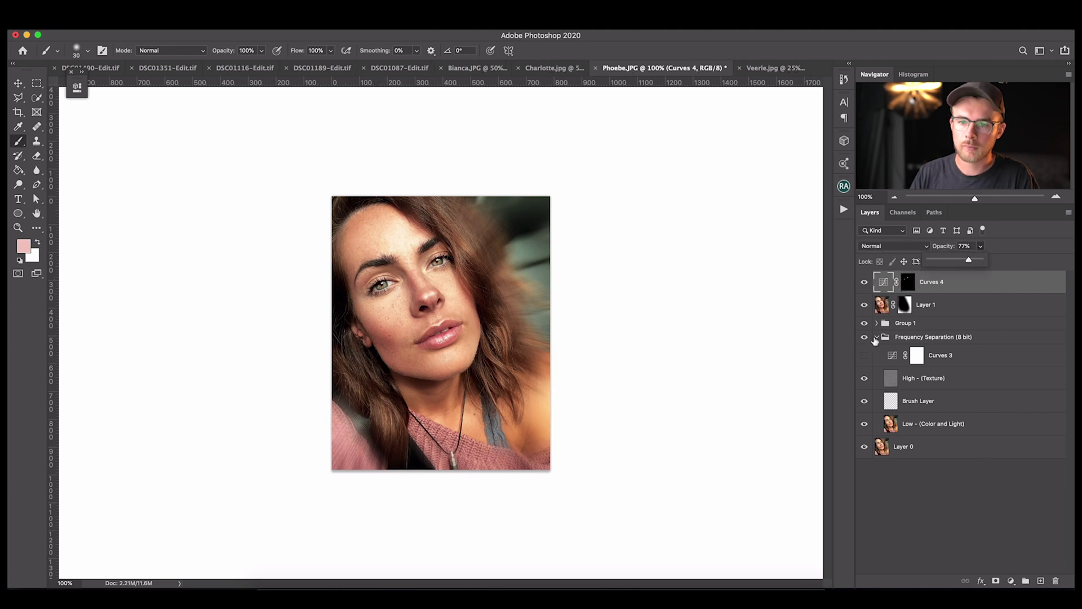
Switch to Veerle.jpg and crop it to a 4:5 ratio, tightening and slightly rotating the frame around the portrait
left_click(769, 69)
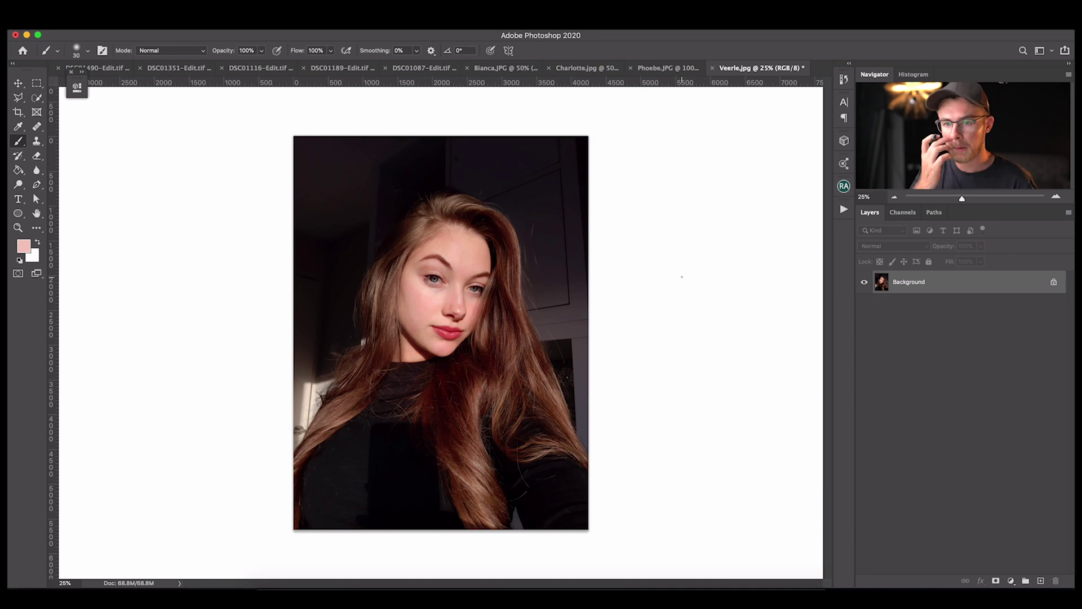
key("c")
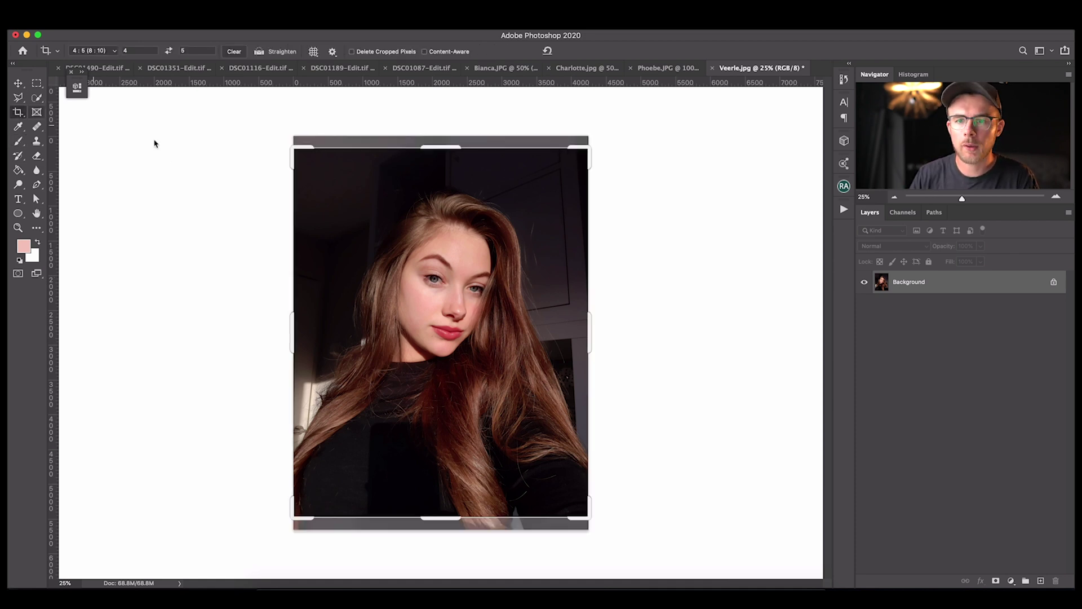
left_click_drag(587, 515, 605, 488)
left_click_drag(527, 435, 527, 440)
key("Return")
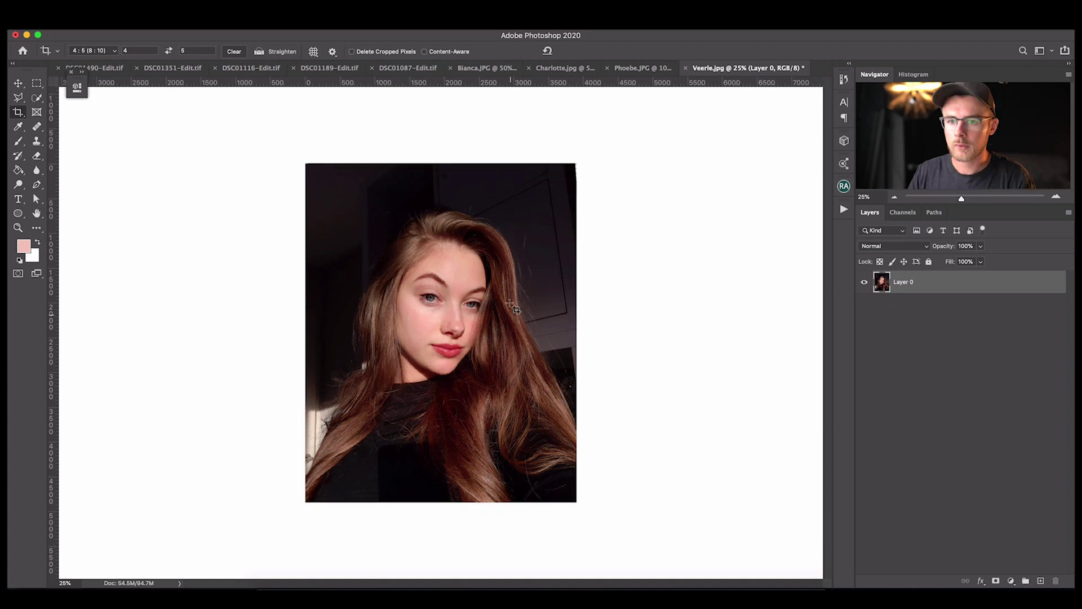
Add an empty layer above the cropped portrait and run the Frequency Separation (8 bit) action
key("ctrl+shift+alt+n")
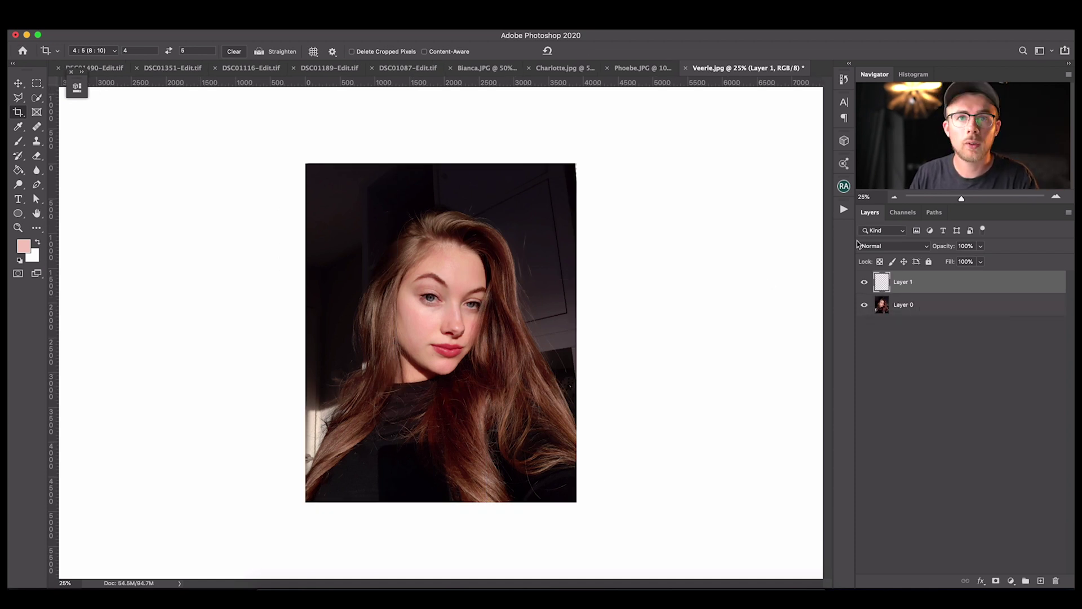
left_click(844, 209)
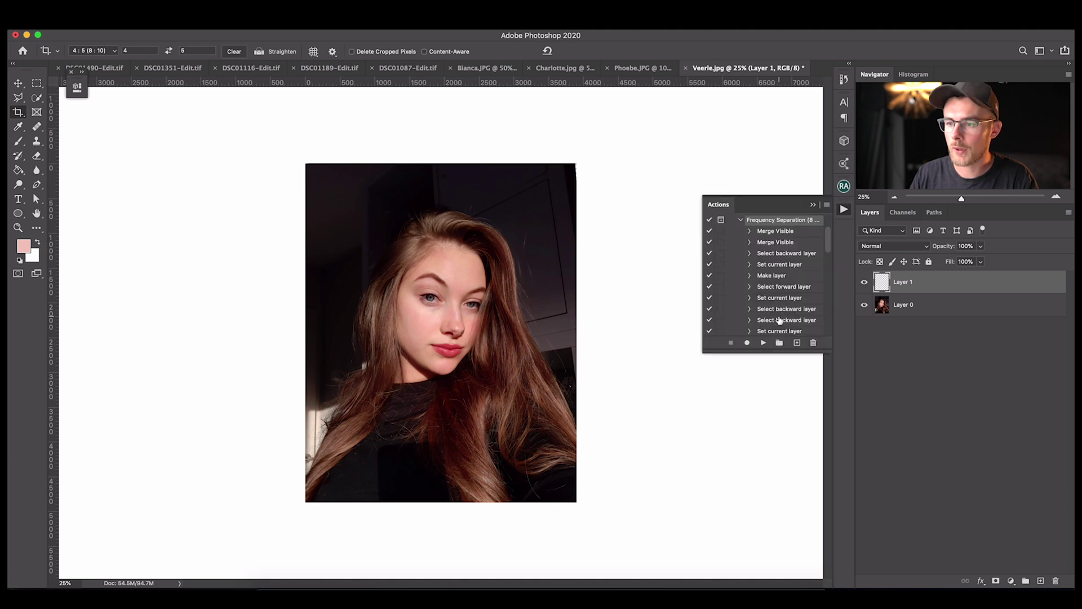
left_click(763, 342)
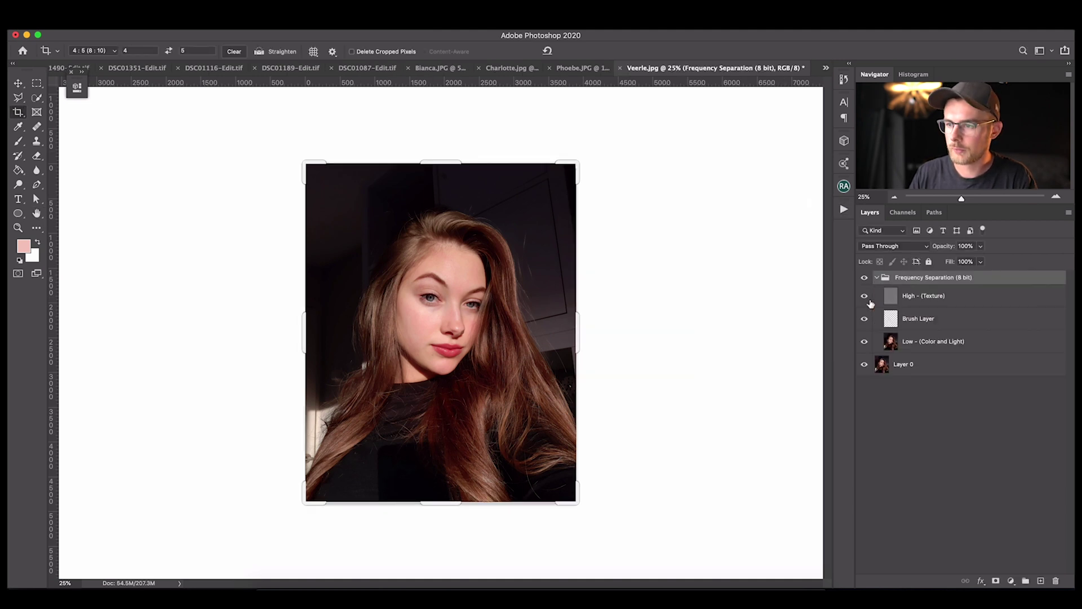
Hide the texture layer and smooth the facial skin in the Low - (Color and Light) layer with the Mixer Brush, varying its size between 90 and 175
key("bracketright")
key("bracketleft")
key("bracketleft")
key("bracketleft")
key("bracketleft")
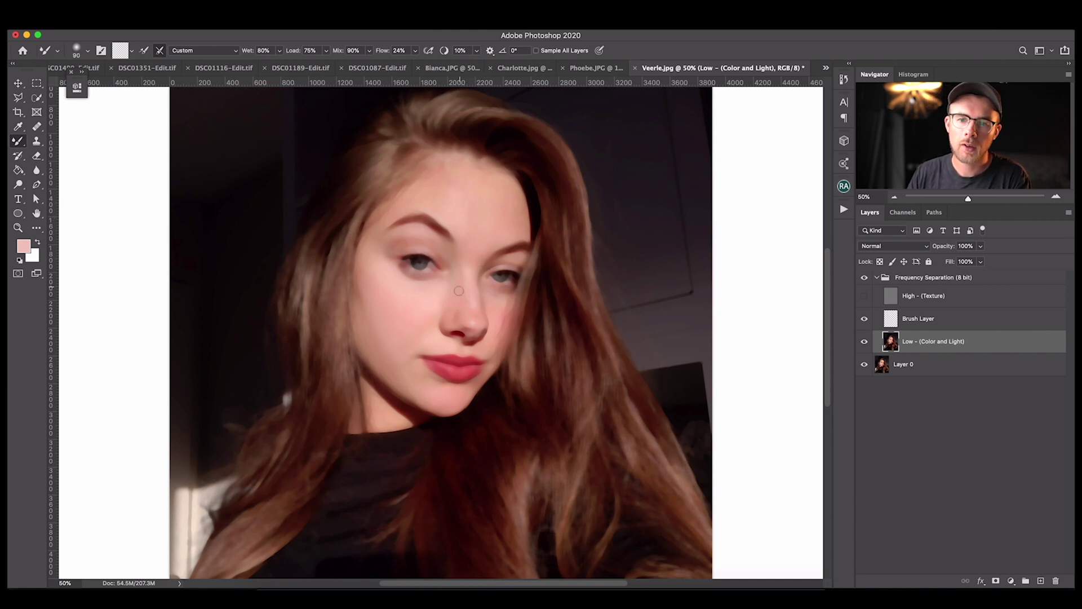
key("bracketright")
key("bracketright")
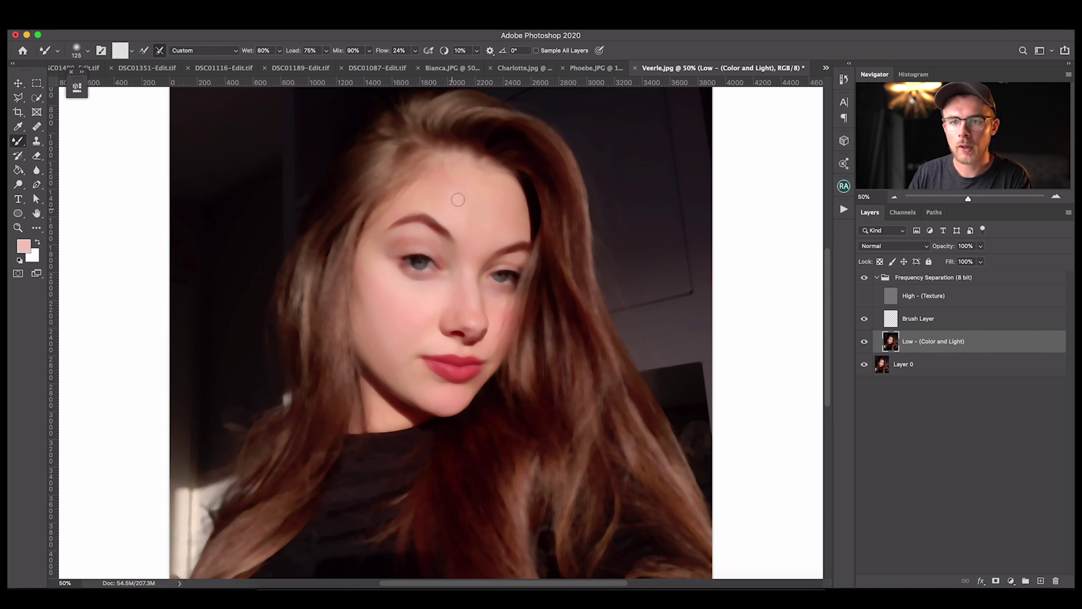
key("bracketright")
key("bracketright")
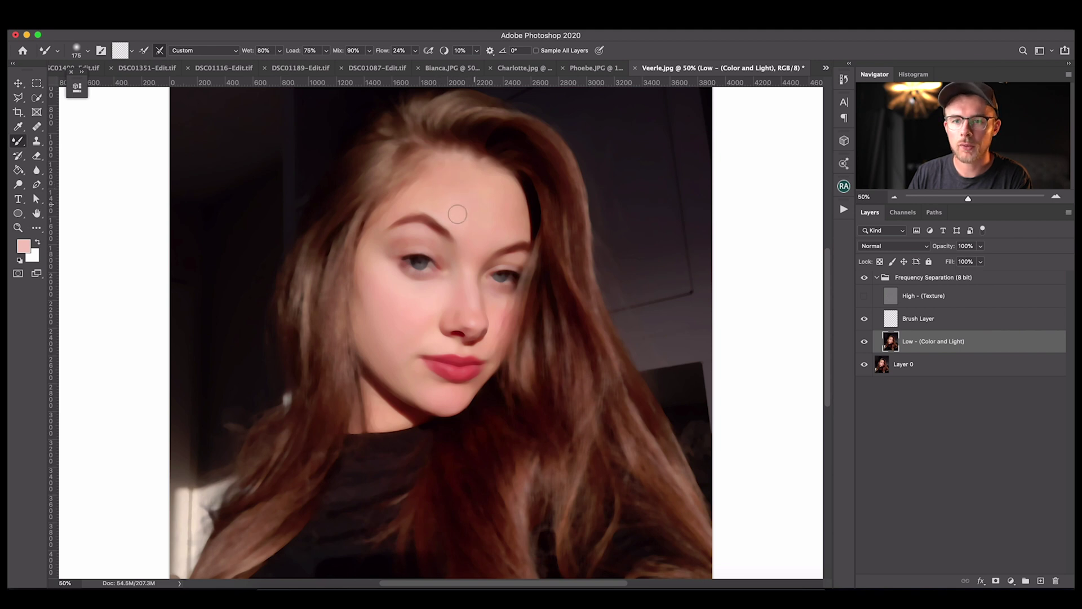
key("bracketleft")
key("bracketleft")
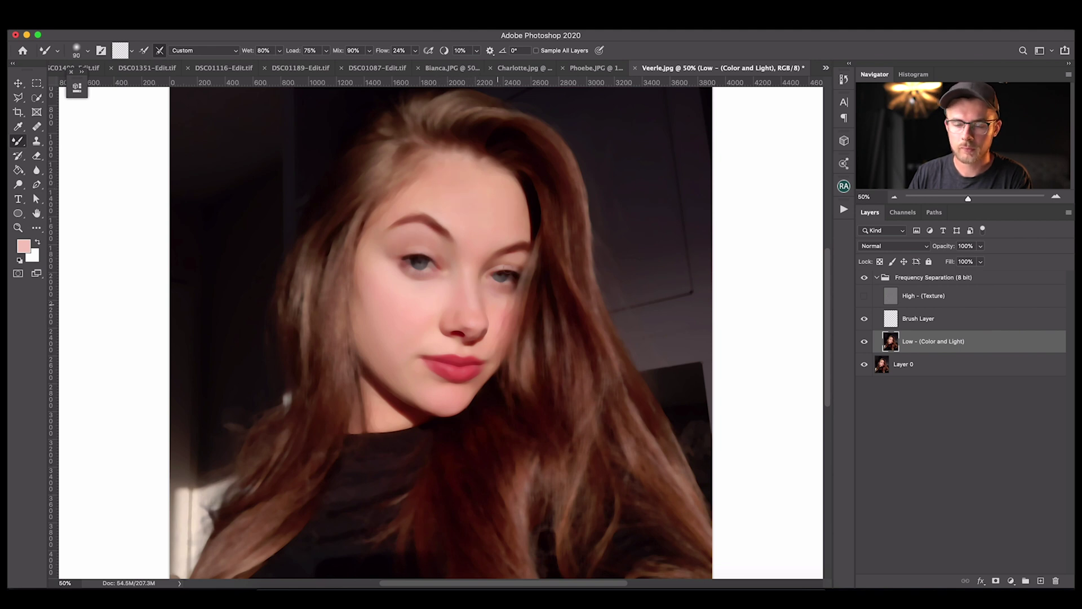
Show the High - (Texture) layer, hide the brush, low and original layers beneath it, and select it
left_click(864, 295)
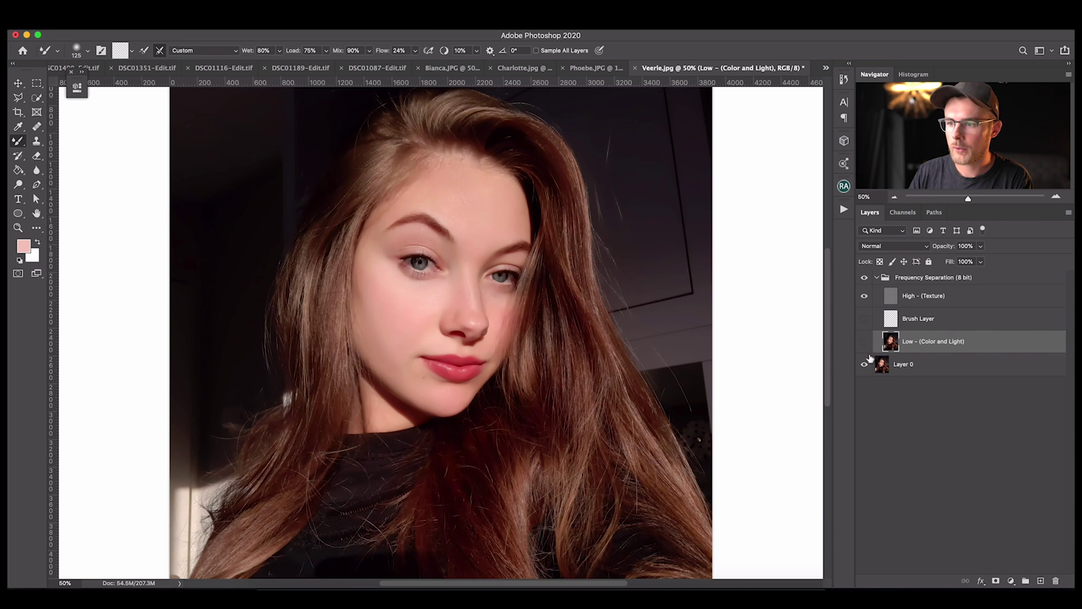
left_click(864, 364)
key("alt+bracketright")
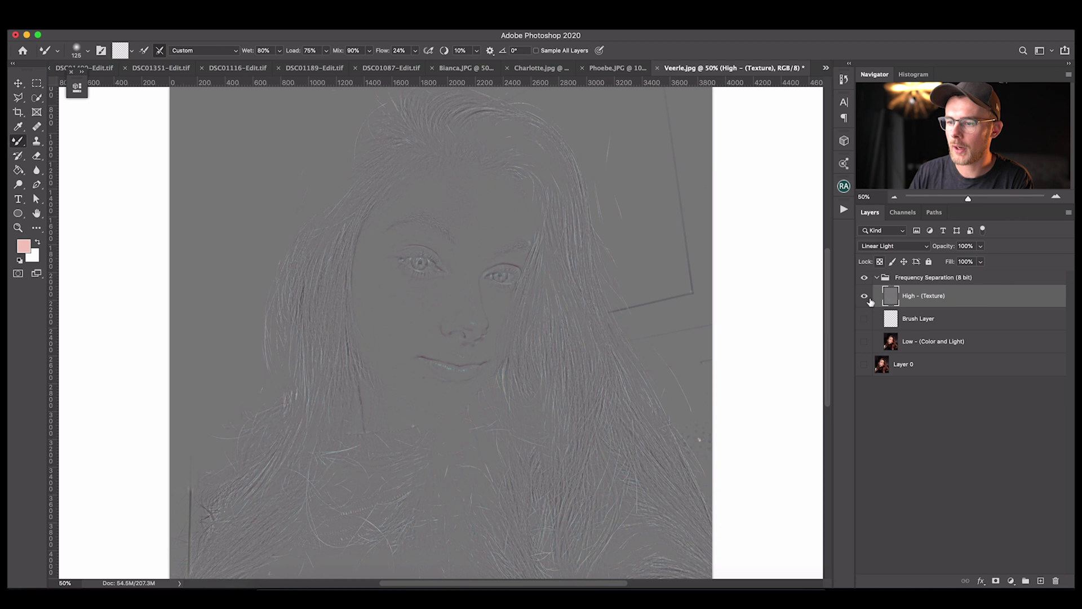
Add a Curves adjustment with the High-Frequency-Edit preset above the texture layer, and reselect the High - (Texture) layer
left_click(1010, 582)
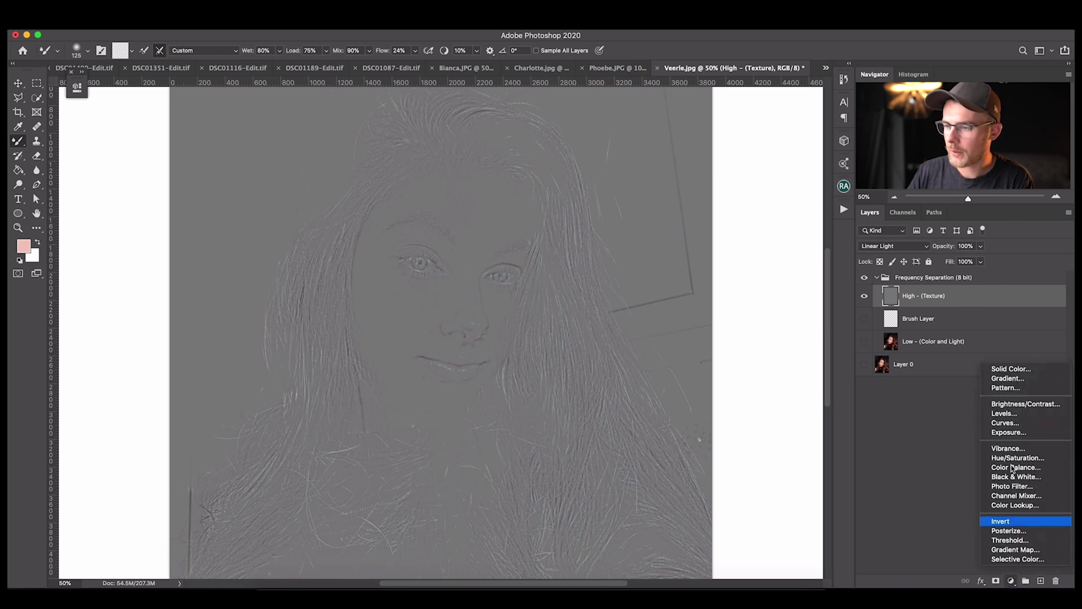
left_click(1013, 422)
left_click(190, 120)
left_click(181, 224)
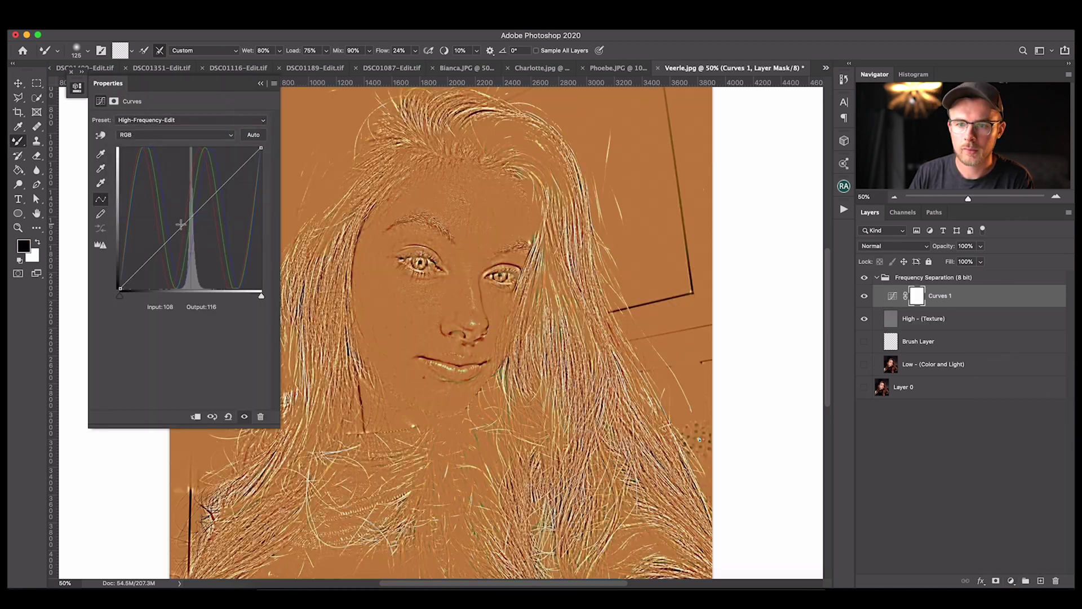
left_click(261, 84)
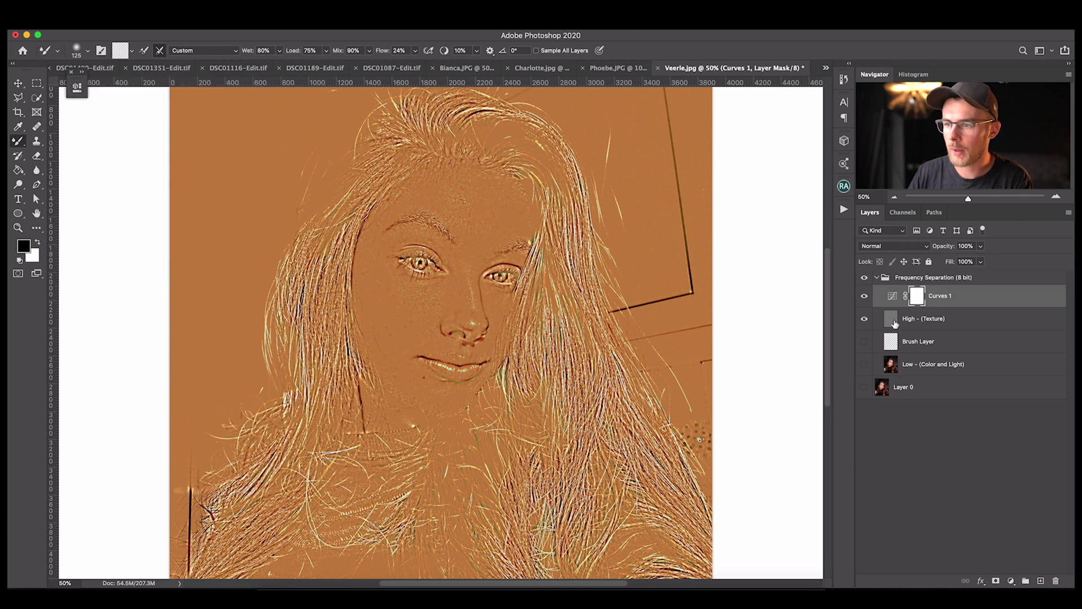
left_click(889, 323)
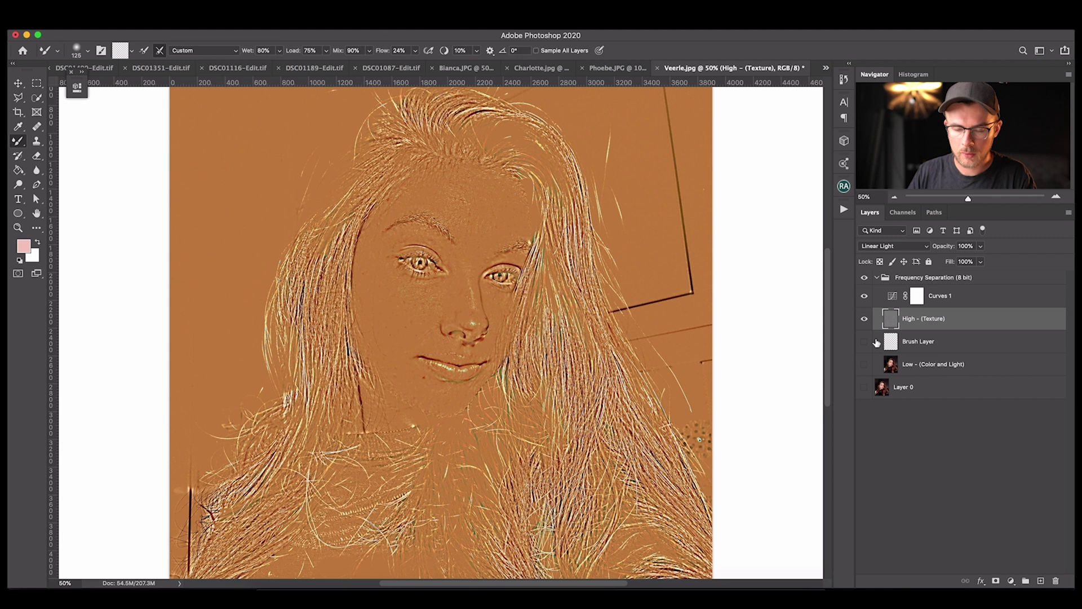
Heal skin blemishes in the texture layer with the Healing Brush, remove the Curves adjustment, show all layers, and compare before and after
key("j")
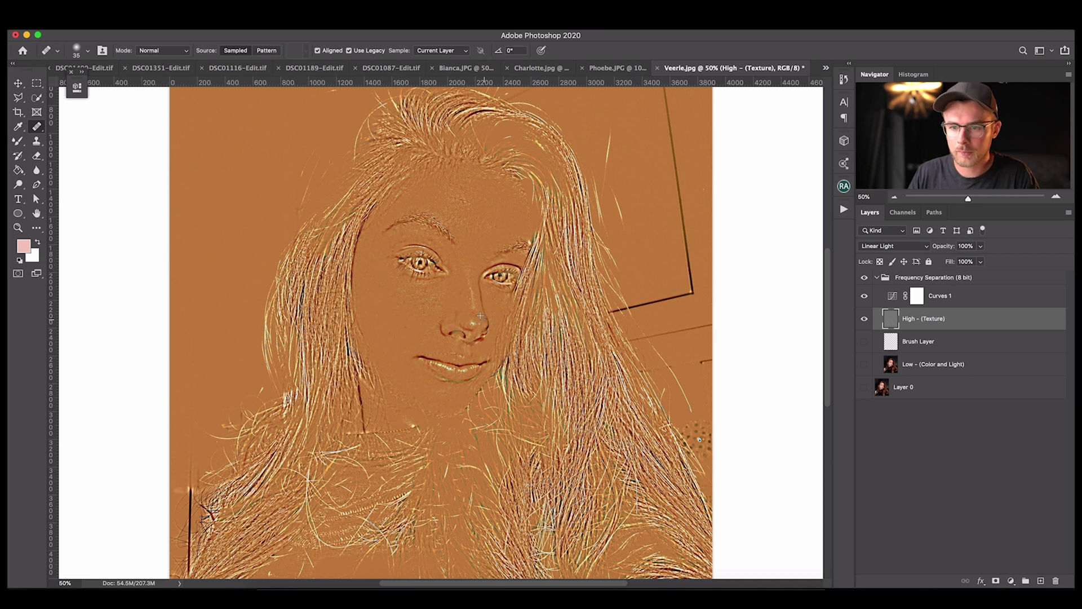
left_click_drag(864, 342, 864, 387)
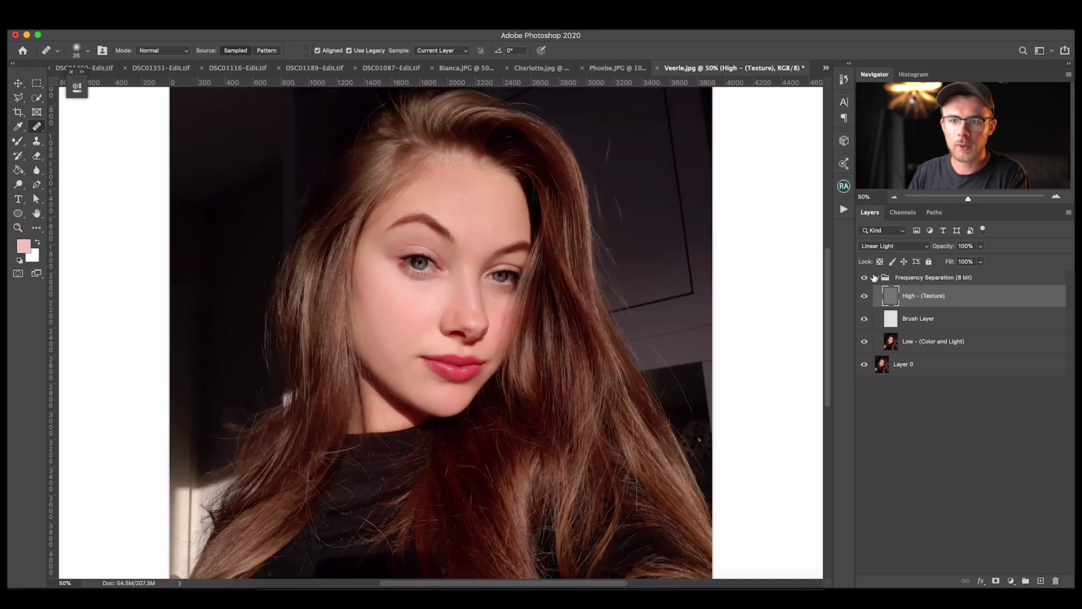
left_click(874, 277)
left_click(864, 278)
left_click(864, 278)
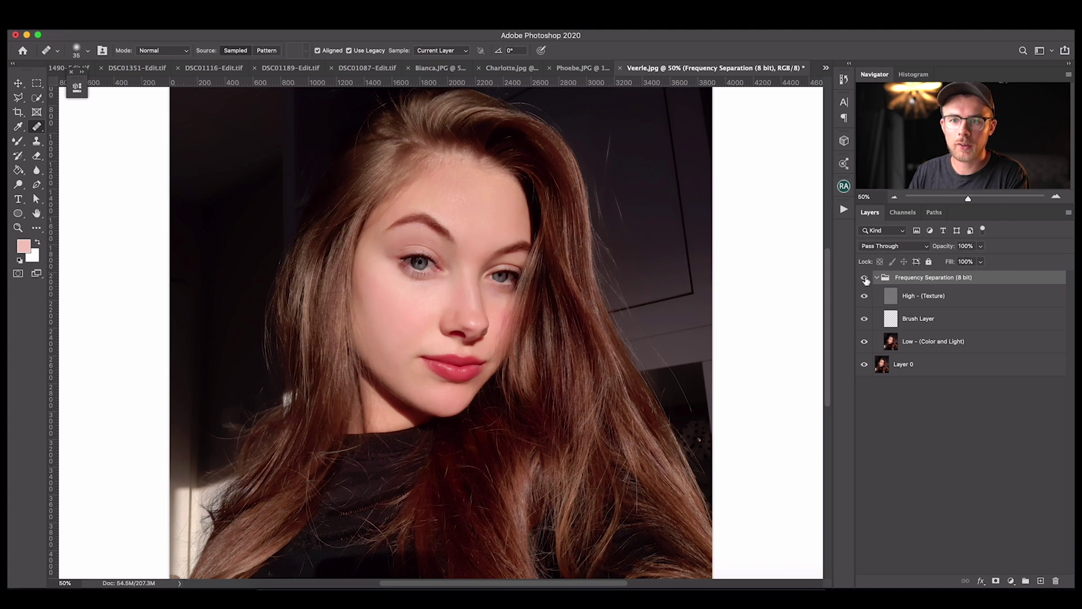
Bring the colour grade group in above the Frequency Separation group and lower its opacity to 74%
key("super+minus")
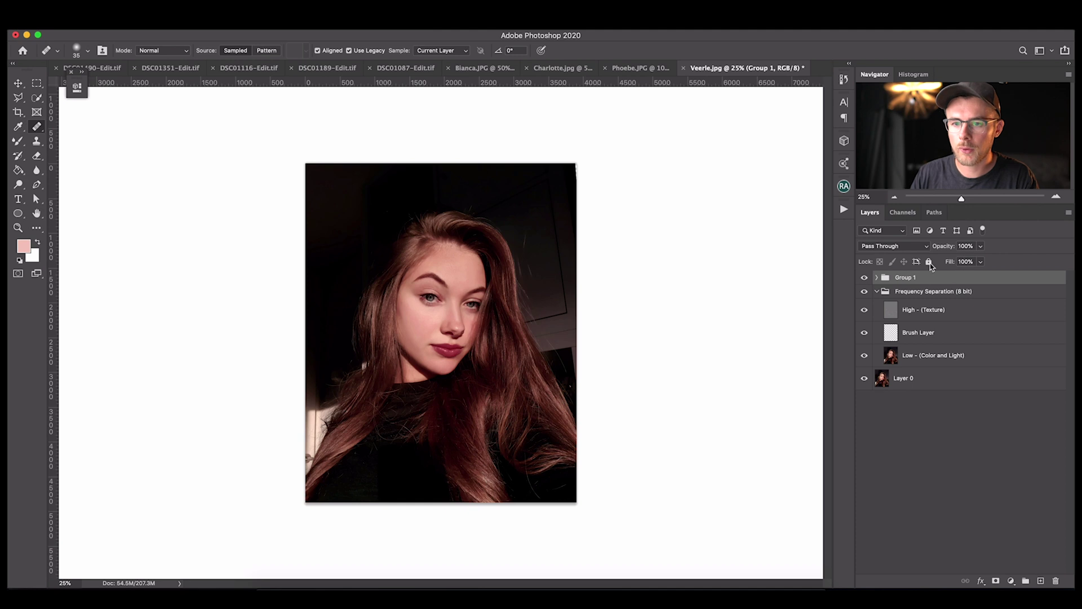
left_click(981, 246)
left_click_drag(984, 259, 968, 259)
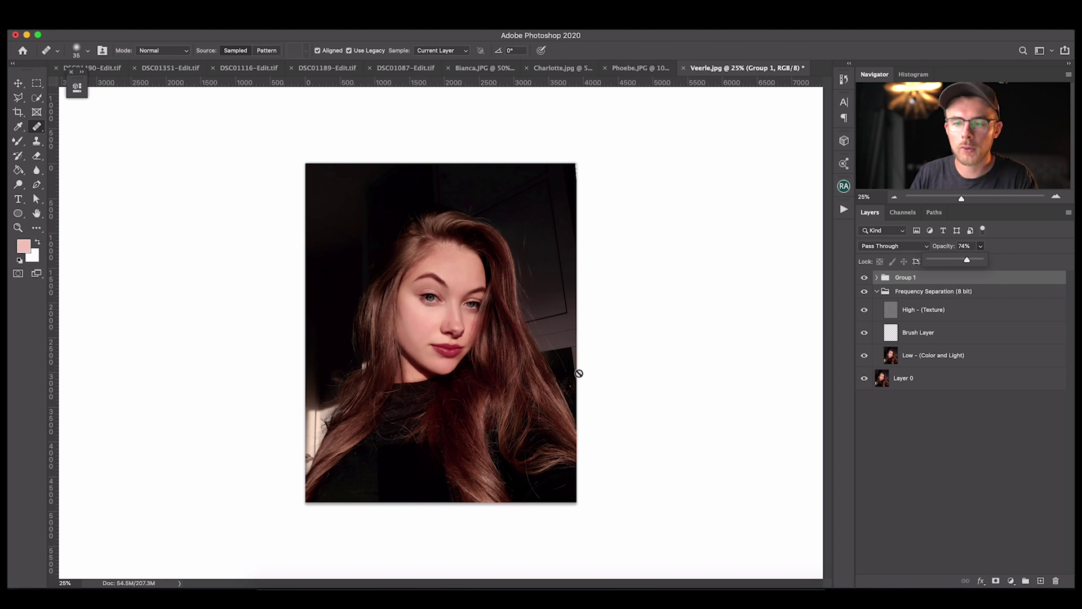
Add a blank layer and a Curves adjustment above the colour grade, darken the midtones to input 166, output 74, and invert its mask
key("super+alt+shift+n")
key("b")
left_click(1000, 581)
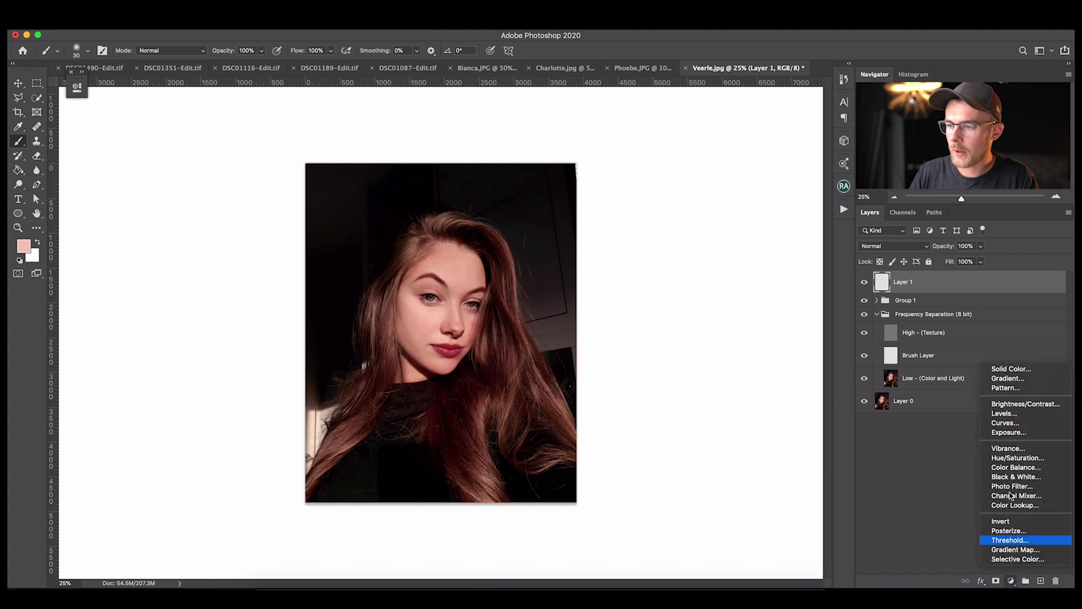
left_click(1003, 423)
left_click_drag(212, 197, 212, 247)
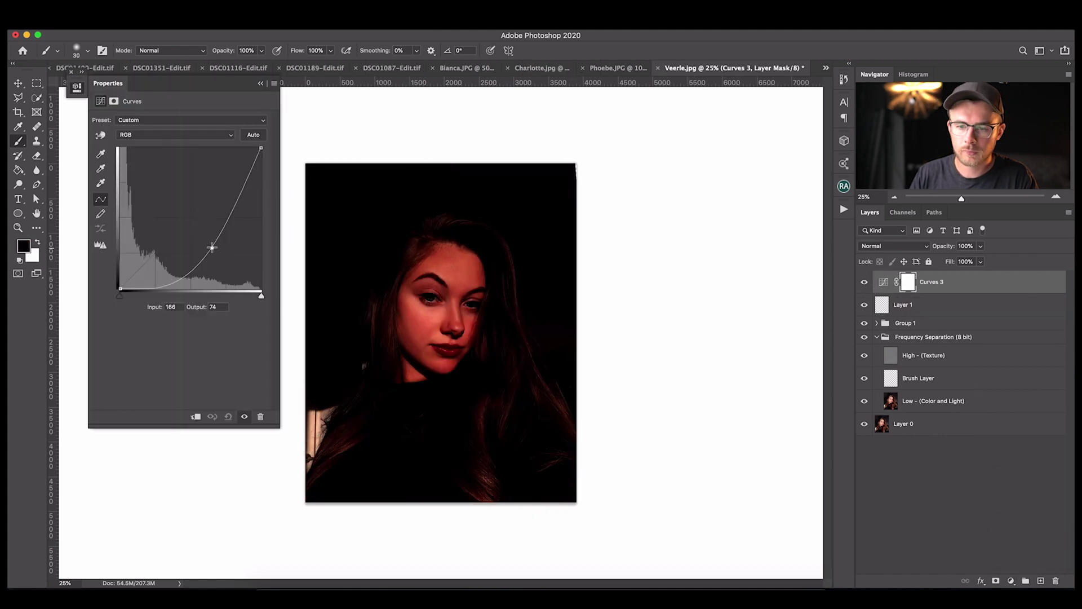
left_click(261, 83)
key("super+i")
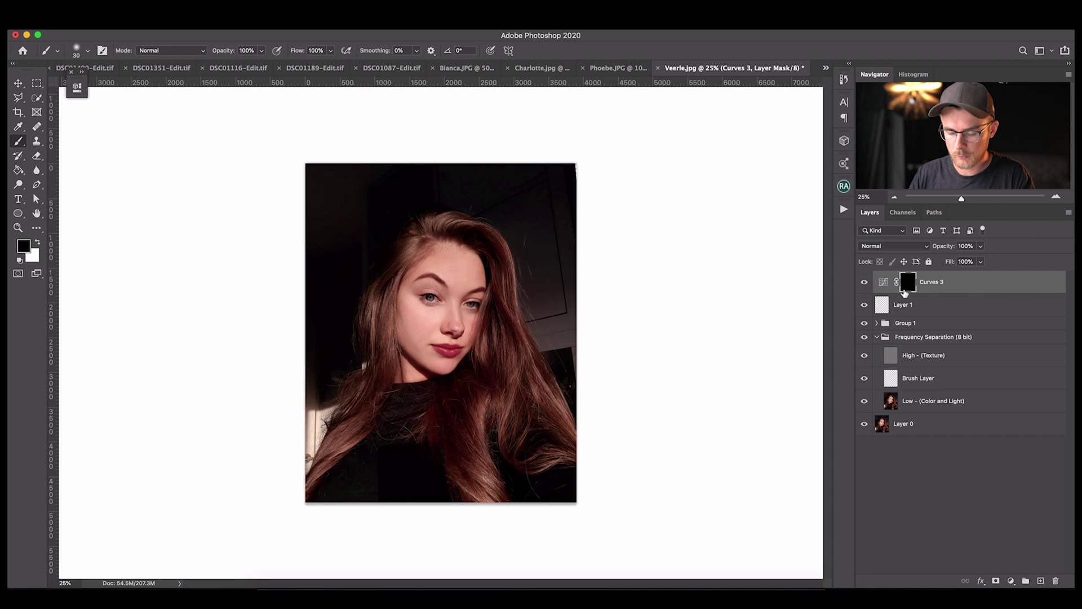
Paint white on the darkening Curves mask over the background at the portrait's right and lower-left edges, with a brush size of 1000
key("x")
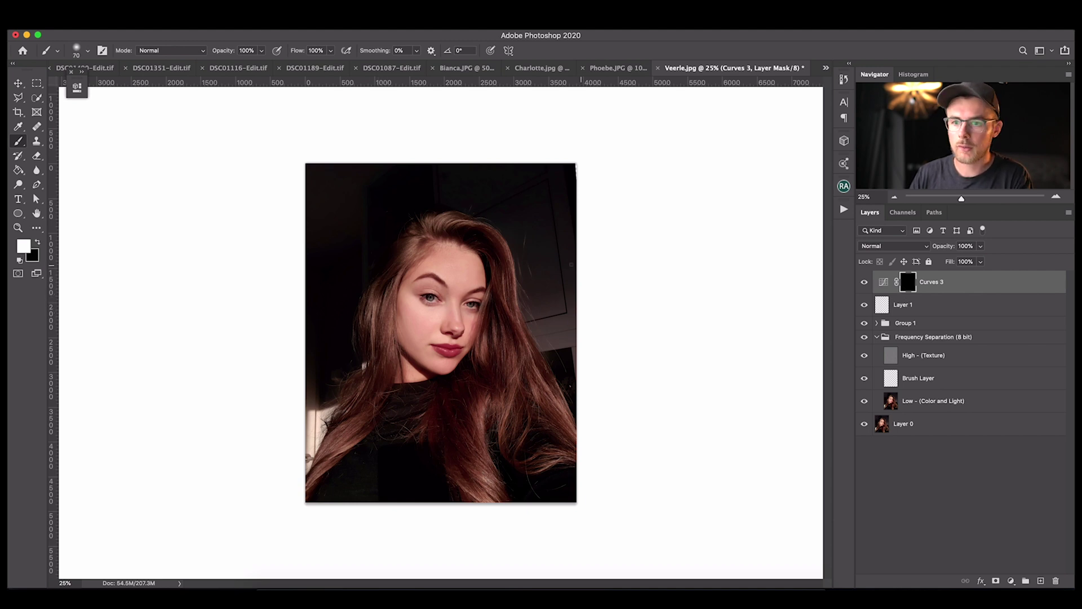
key("bracketright")
key("bracketright")
key("bracketright")
key("bracketright")
key("bracketright")
key("bracketright")
key("bracketright")
key("bracketright")
key("bracketright")
mouse_move(560, 338)
left_mouse_down()
mouse_move(555, 294)
mouse_move(553, 319)
mouse_move(578, 349)
mouse_move(592, 431)
mouse_move(561, 327)
left_mouse_up()
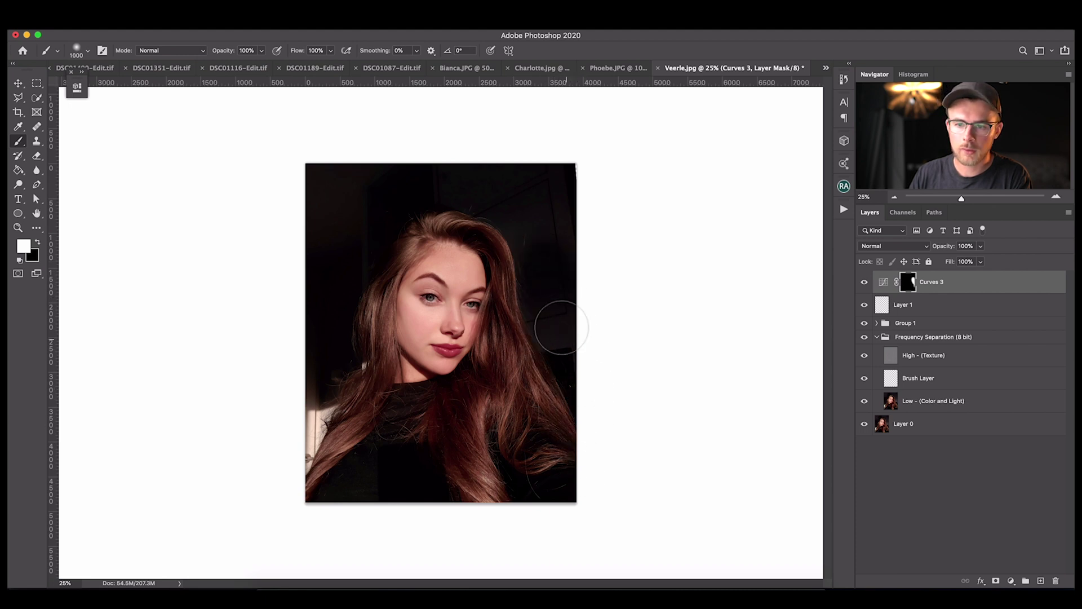
mouse_move(291, 409)
left_mouse_down()
mouse_move(284, 445)
mouse_move(296, 429)
mouse_move(310, 501)
left_mouse_up()
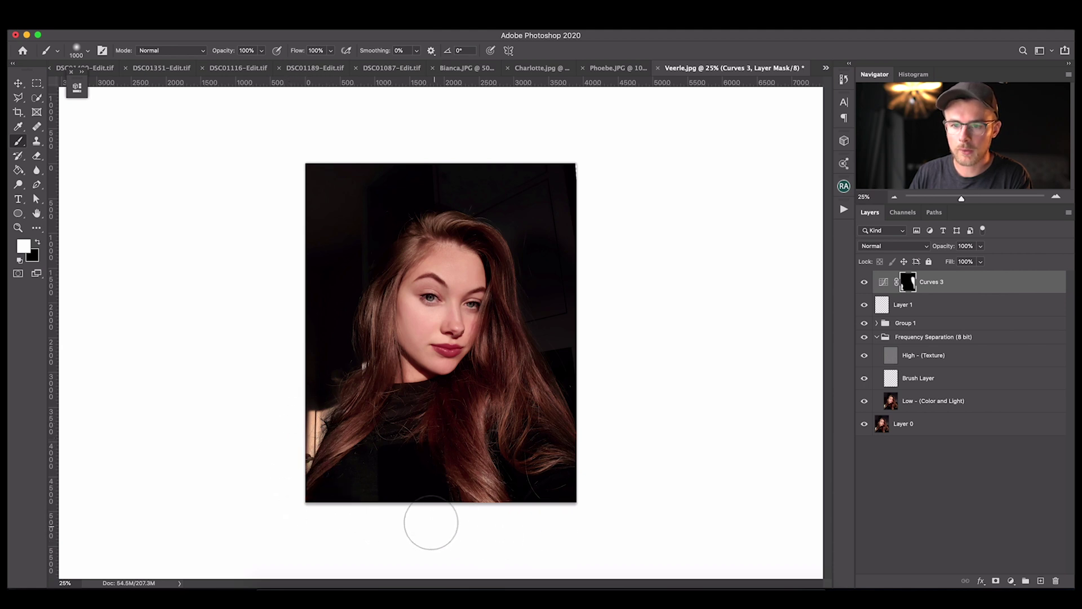
Enlarge the brush to 1800 and paint the Curves mask white along the portrait's bottom and lower-right edges
key("bracketright")
key("bracketright")
key("bracketright")
key("bracketright")
key("bracketright")
key("bracketright")
key("bracketright")
key("bracketright")
left_click_drag(430, 519, 558, 428)
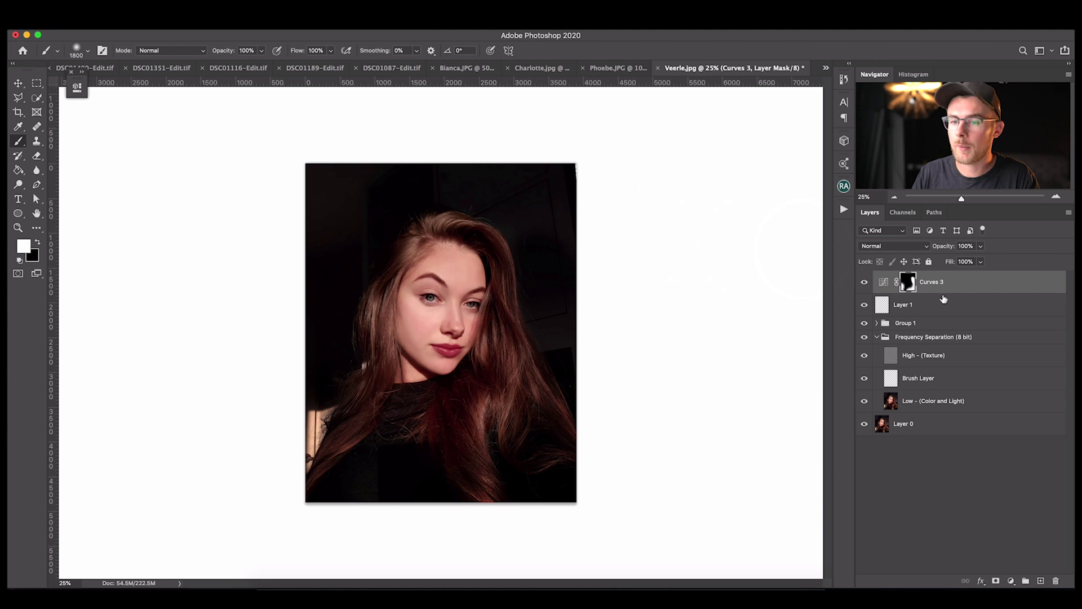
Paste the galaxy image above the Curves adjustment and scale it to cover the whole portrait
key("ctrl+v")
key("ctrl+t")
left_click_drag(521, 386, 394, 522)
left_click_drag(403, 234, 280, 129)
key("Return")
key("ctrl+t")
left_click_drag(429, 502, 590, 370)
key("Return")
key("b")
Set the galaxy layer's blend mode to Screen and hide it with a black layer mask
left_click(912, 247)
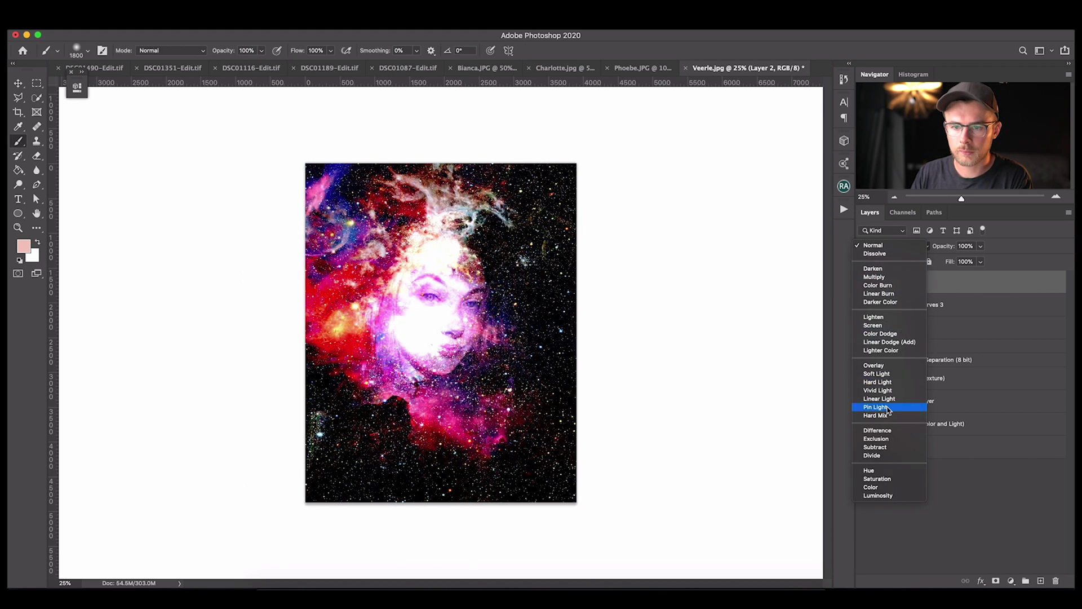
left_click(898, 325)
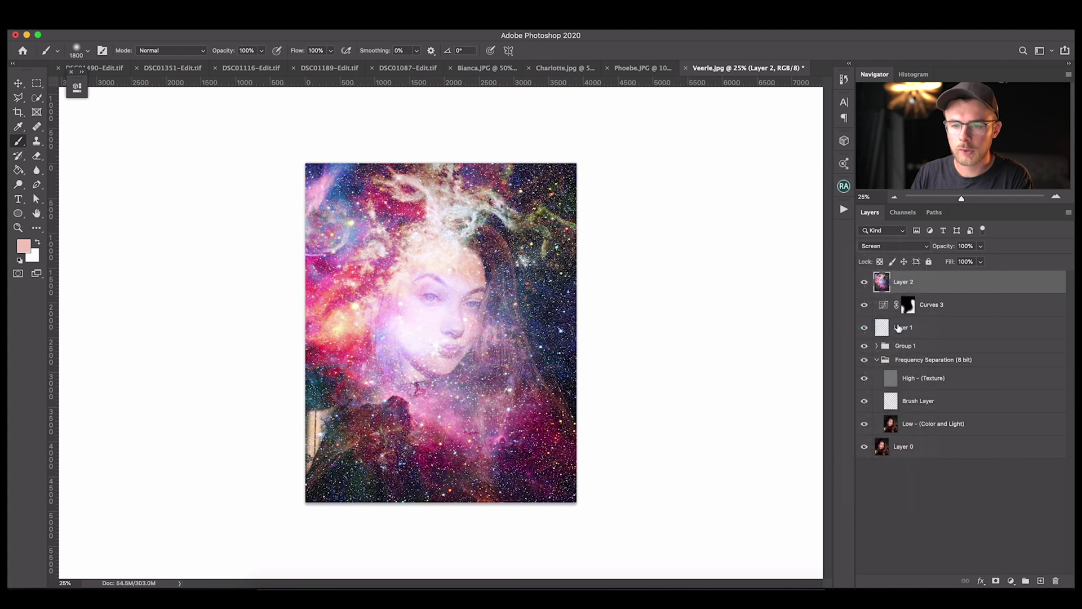
left_click(997, 581, "alt")
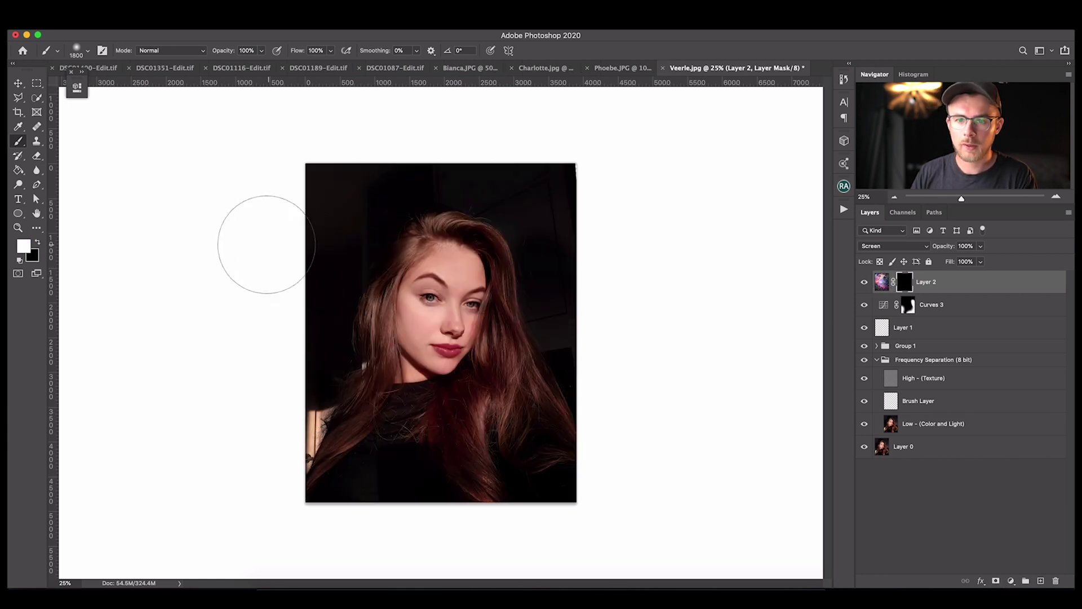
mouse_move(336, 182)
left_mouse_down()
mouse_move(277, 279)
mouse_move(365, 177)
mouse_move(314, 266)
left_mouse_up()
key("super+z")
key("super+z")
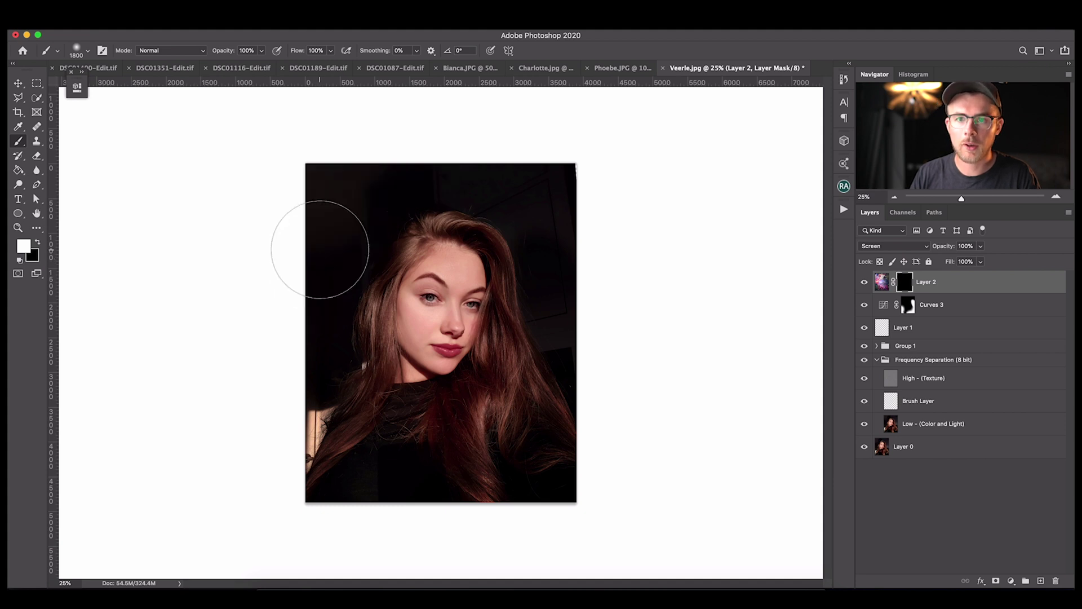
Lower the brush flow to 9% and paint white on the galaxy mask to reveal stars around the face and over the hair
left_click(331, 50)
left_click_drag(331, 63, 290, 66)
mouse_move(350, 231)
left_mouse_down()
mouse_move(355, 205)
mouse_move(435, 164)
left_mouse_up()
mouse_move(543, 192)
left_mouse_down()
mouse_move(555, 194)
mouse_move(575, 246)
mouse_move(565, 327)
mouse_move(404, 494)
mouse_move(374, 434)
left_mouse_up()
key("bracketleft")
key("bracketleft")
key("bracketleft")
key("bracketleft")
key("bracketleft")
key("bracketleft")
key("bracketleft")
key("bracketleft")
left_click_drag(535, 286, 391, 187)
Add a new layer and dab soft white glows on the upper-left nebula, the lower-right hair and the hair beside the jaw
key("alt+shift+super+n")
key("x")
key("bracketright")
key("bracketright")
key("bracketright")
key("bracketright")
key("bracketright")
left_click(348, 223)
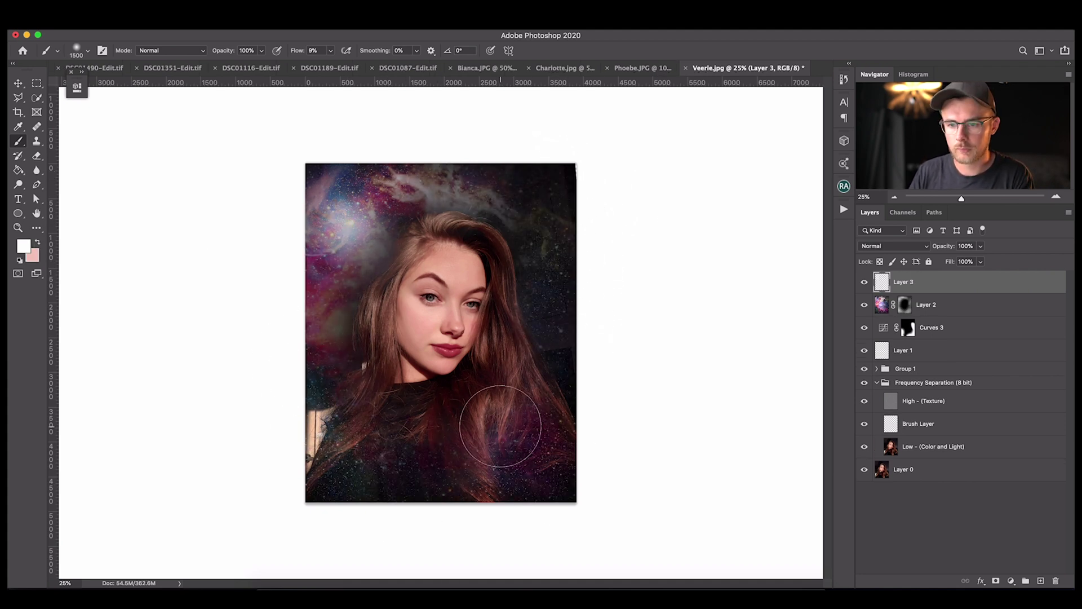
left_click(500, 426)
left_click(359, 362)
Enlarge the brush to 2300 and dab a wide white glow over the portrait's lower-left corner
key("bracketleft")
key("bracketleft")
key("bracketleft")
key("bracketleft")
key("bracketleft")
key("bracketleft")
key("bracketleft")
key("bracketleft")
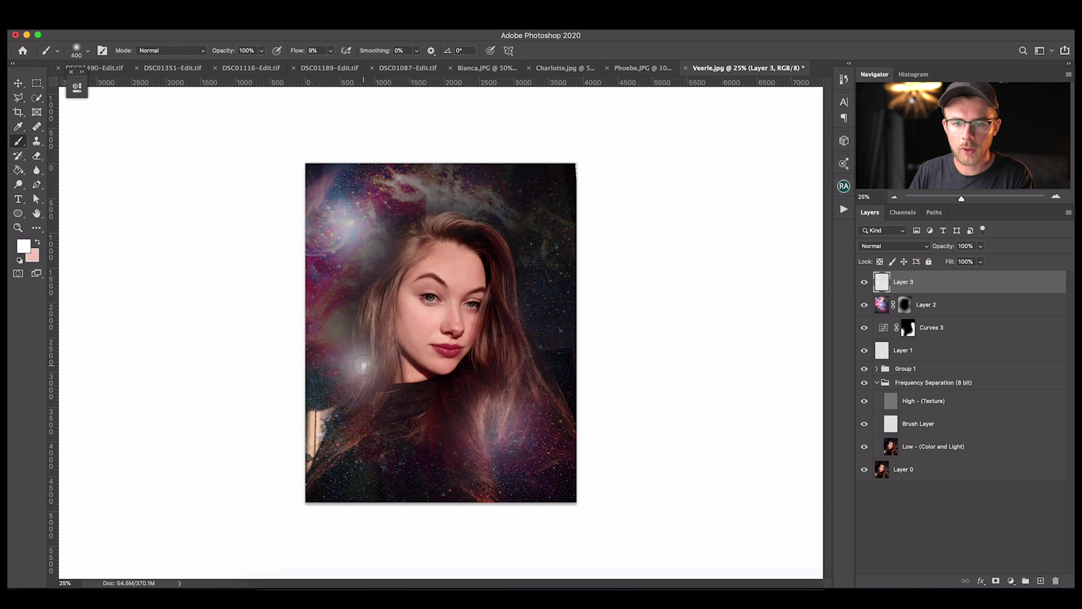
key("bracketright")
key("bracketright")
key("bracketright")
key("bracketright")
key("bracketright")
key("bracketright")
key("bracketright")
key("bracketright")
key("bracketright")
key("bracketright")
key("bracketright")
key("bracketright")
key("bracketright")
key("bracketright")
key("bracketright")
key("bracketright")
key("bracketright")
key("bracketright")
key("bracketright")
left_click(293, 417)
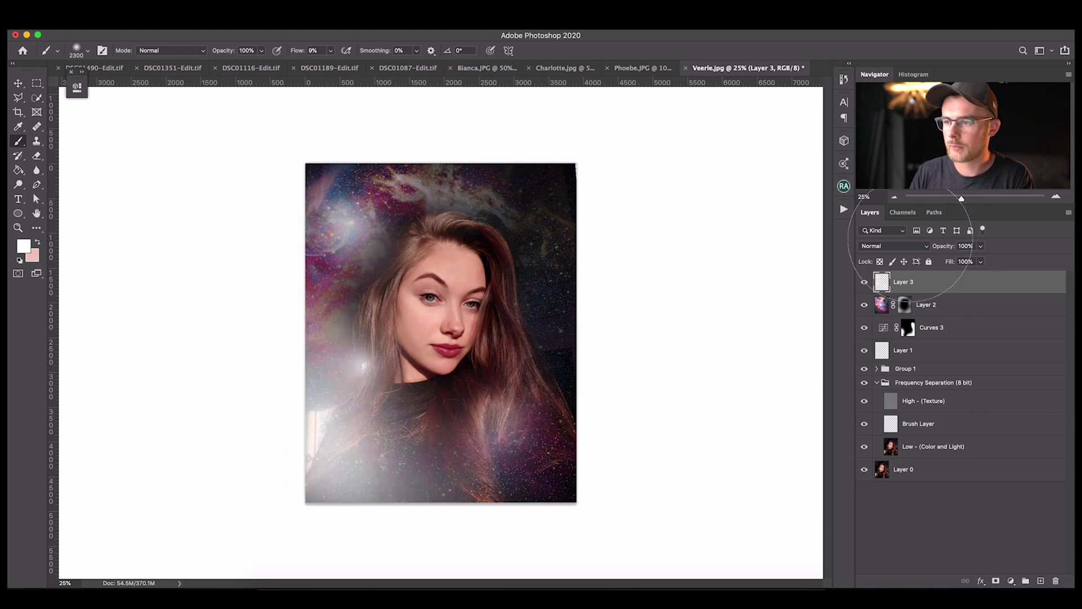
Add a layer above Low - (Color and Light) and paint black over the bright window area in the lower-left corner
left_click(958, 446)
left_click(1042, 582)
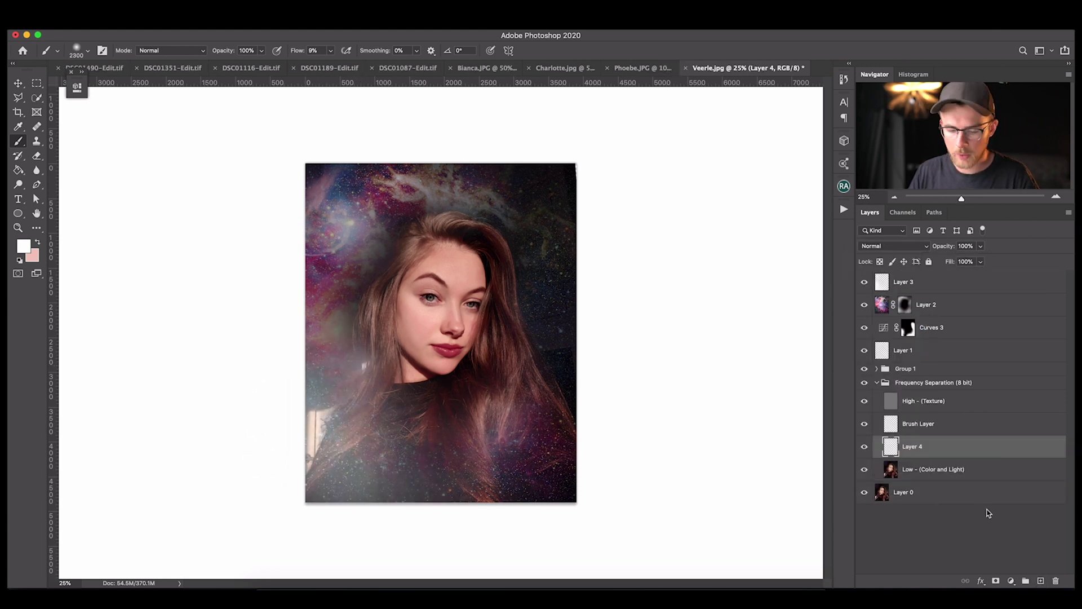
left_click(18, 261)
mouse_move(304, 431)
left_mouse_down()
mouse_move(297, 442)
mouse_move(306, 430)
mouse_move(310, 444)
left_mouse_up()
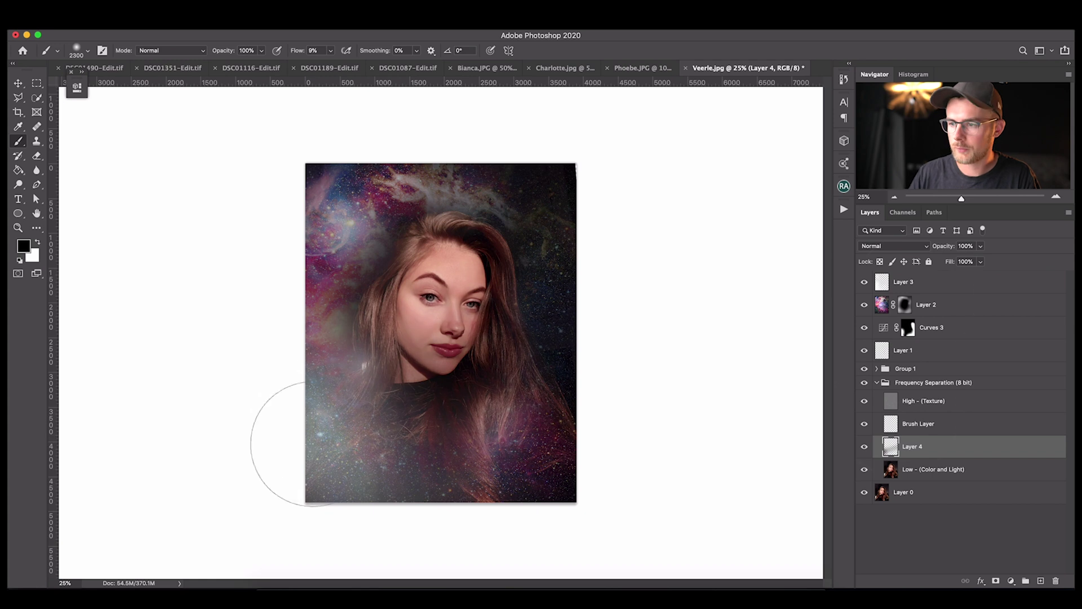
Group the darkening Curves, galaxy and white glow layers, and try out the group's opacity, leaving it at 100%
key("e")
left_click(911, 332)
left_click(924, 282, "shift")
key("super+g")
left_click(981, 246)
mouse_move(980, 260)
left_mouse_down()
mouse_move(950, 262)
mouse_move(994, 267)
left_mouse_up()
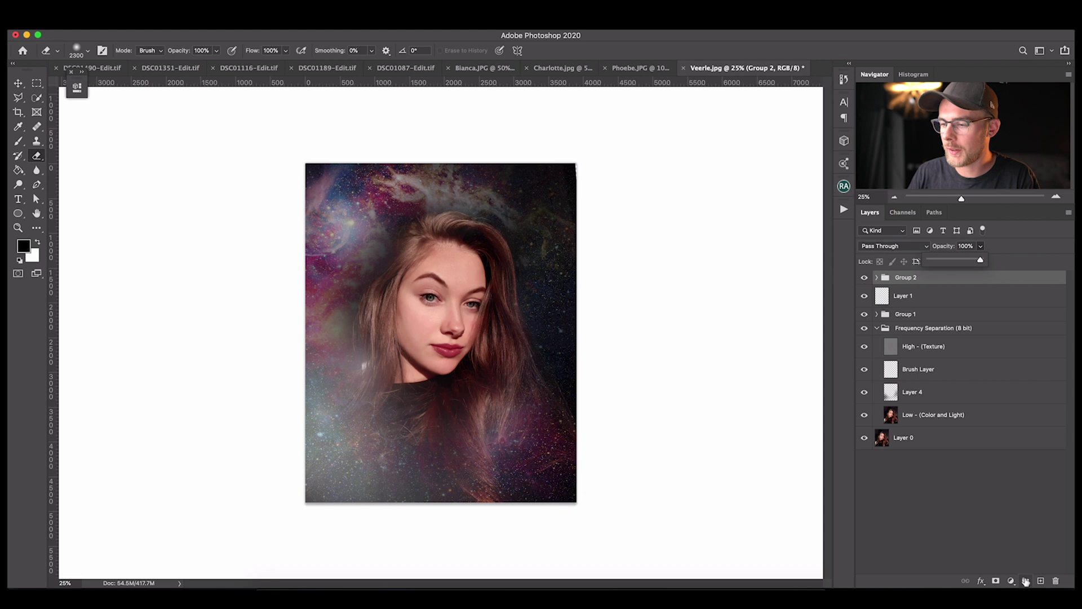
Add two blank layers and a brightening Curves adjustment above the galaxy group, and invert the Curves mask
left_click(1041, 581)
key("super+plus")
key("super+plus")
key("super+plus")
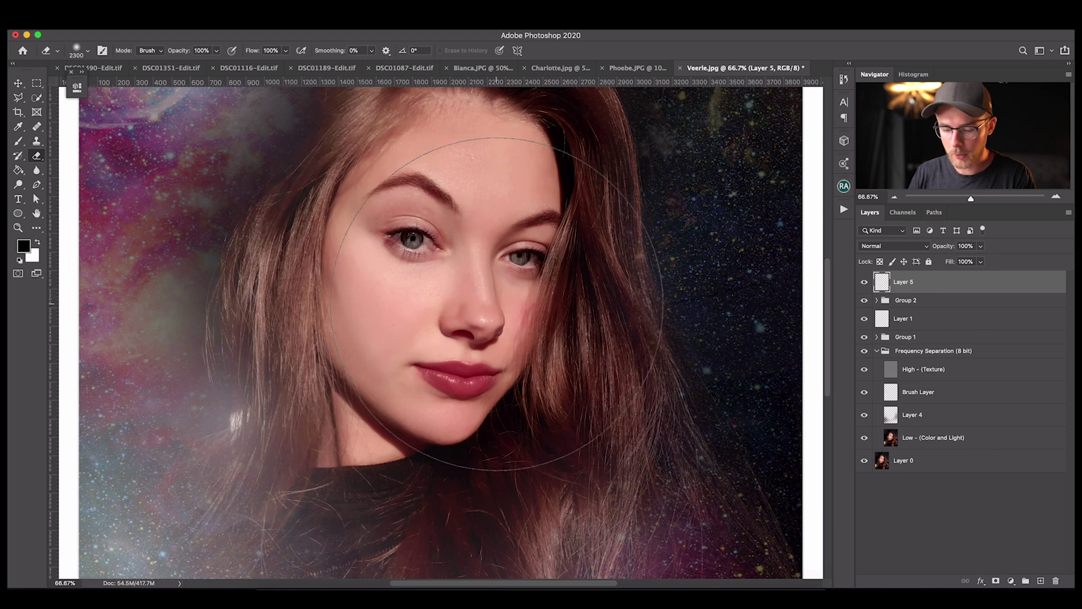
key("b")
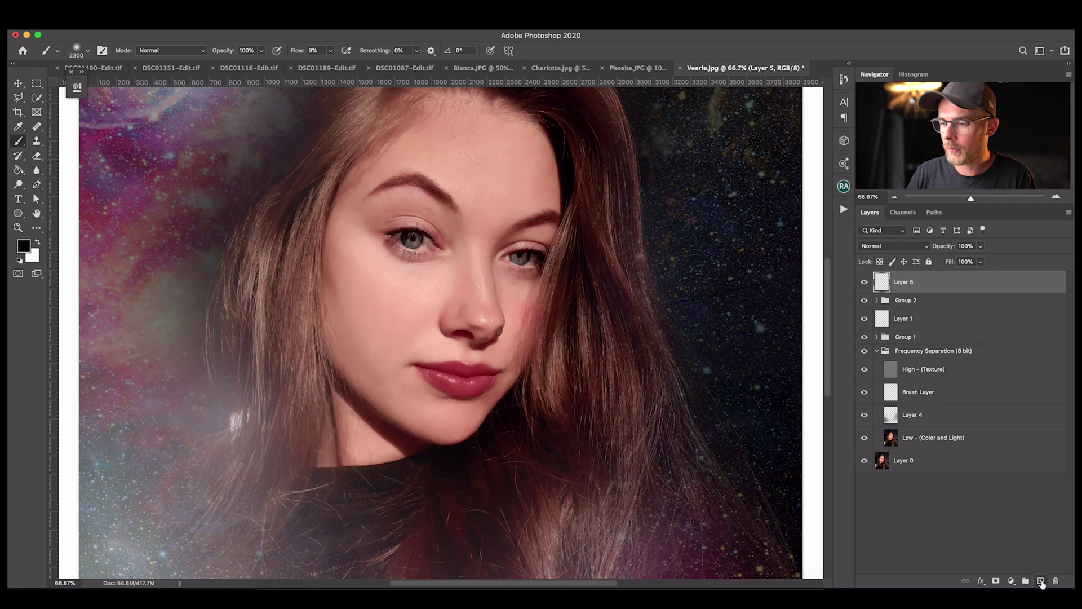
left_click(1041, 581)
left_click(1010, 581)
left_click(1015, 429)
key("super+i")
Brighten both irises by painting white on the Curves mask with a size 80 brush, and restore the pupil in black
key("x")
left_click(85, 50)
left_click(79, 83)
mouse_move(416, 241)
left_mouse_down()
mouse_move(789, 271)
mouse_move(632, 322)
mouse_move(418, 242)
left_mouse_up()
key("super+z")
left_click_drag(515, 256, 524, 258)
key("x")
left_click(413, 237)
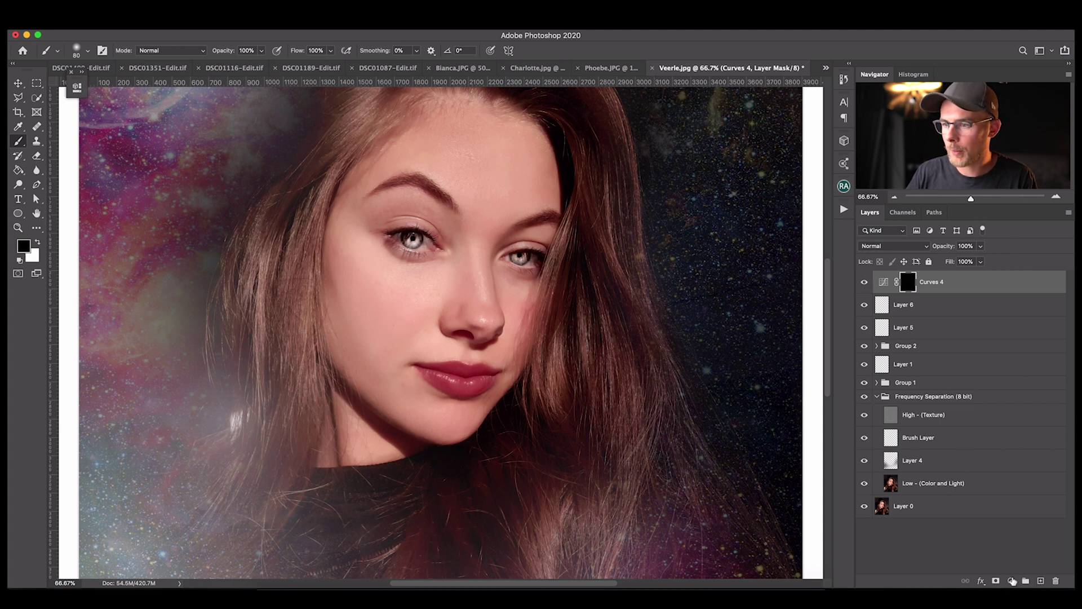
Add a new layer and paint both irises with the magenta colour ff00ff
left_click(1039, 582)
left_click(23, 246)
type("ff00ff")
key("Return")
left_click(412, 239)
left_click(520, 257)
key("x")
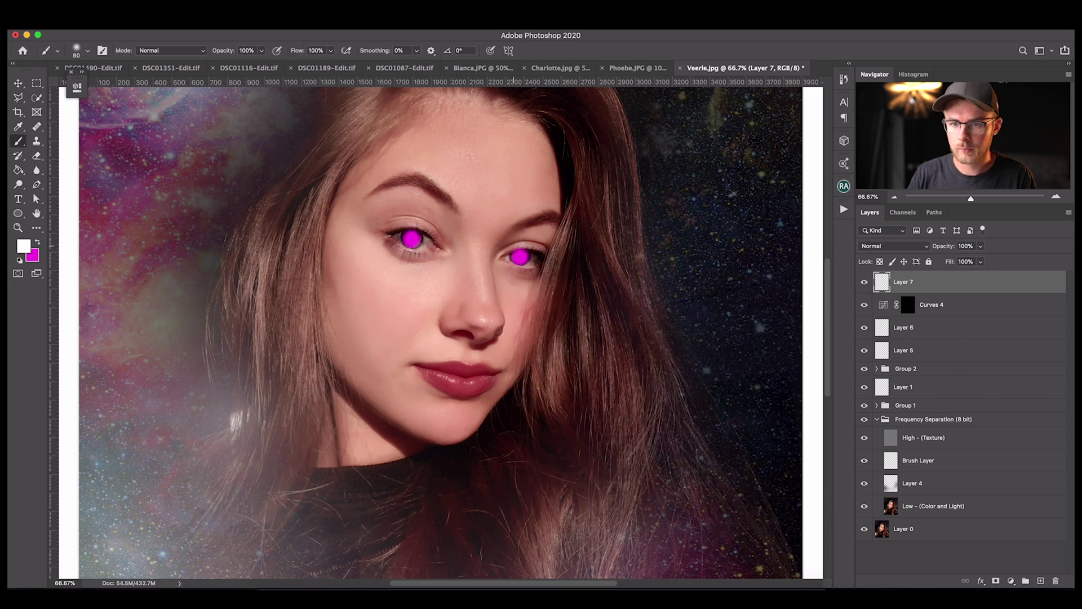
Set the magenta eye layer's blend mode to Color and lower its opacity to 28%
left_click(893, 246)
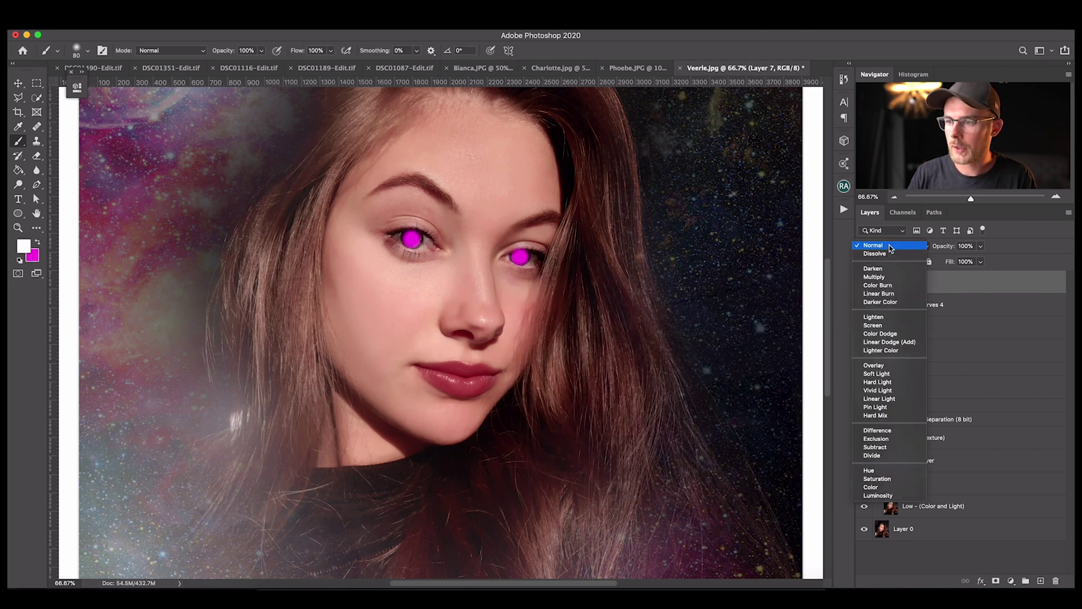
left_click(889, 488)
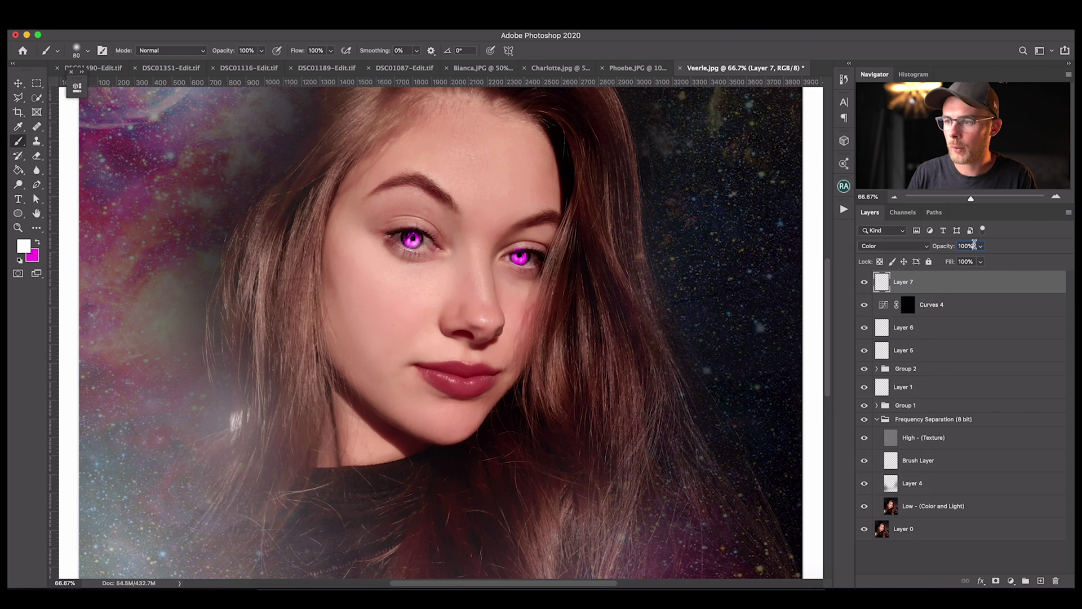
left_click_drag(966, 260, 954, 261)
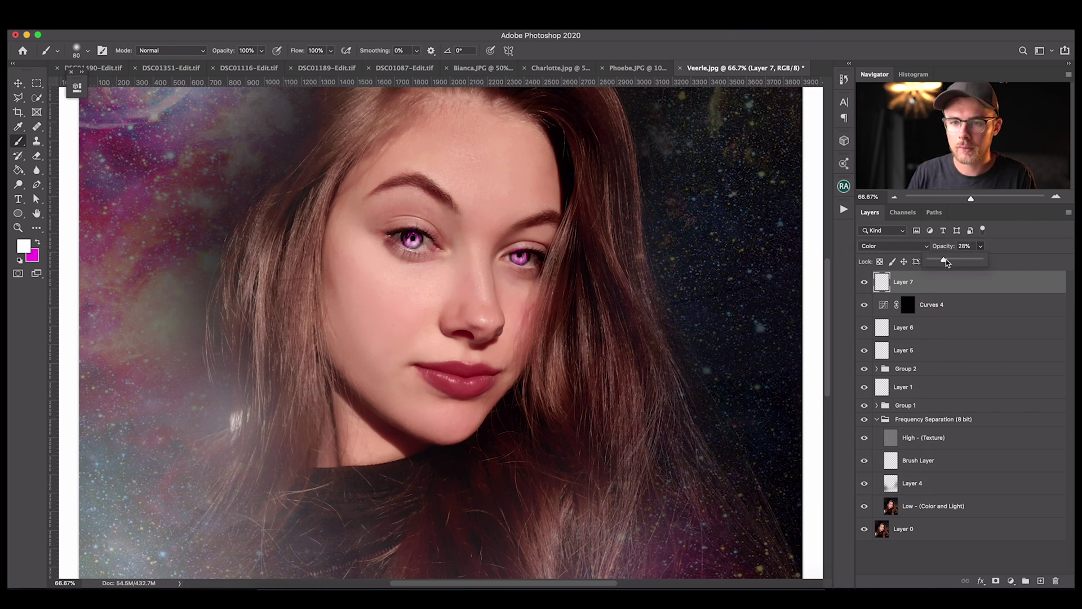
Compare the finished galaxy portrait with the original Layer 0, and show all layers again
key("super+minus")
key("super+minus")
key("super+minus")
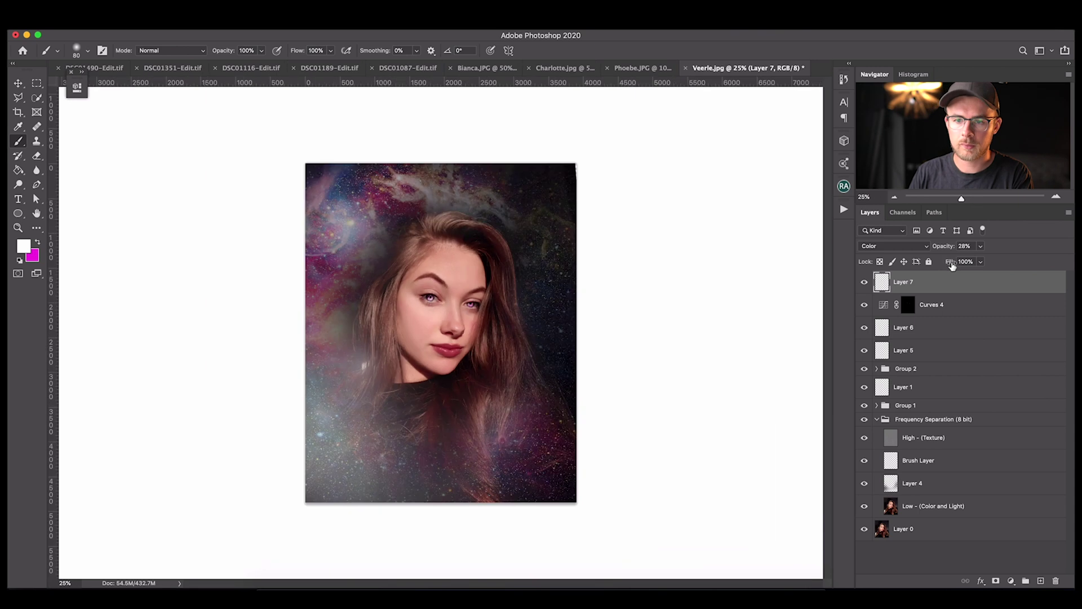
left_click(864, 529, "alt")
left_click(864, 529, "alt")
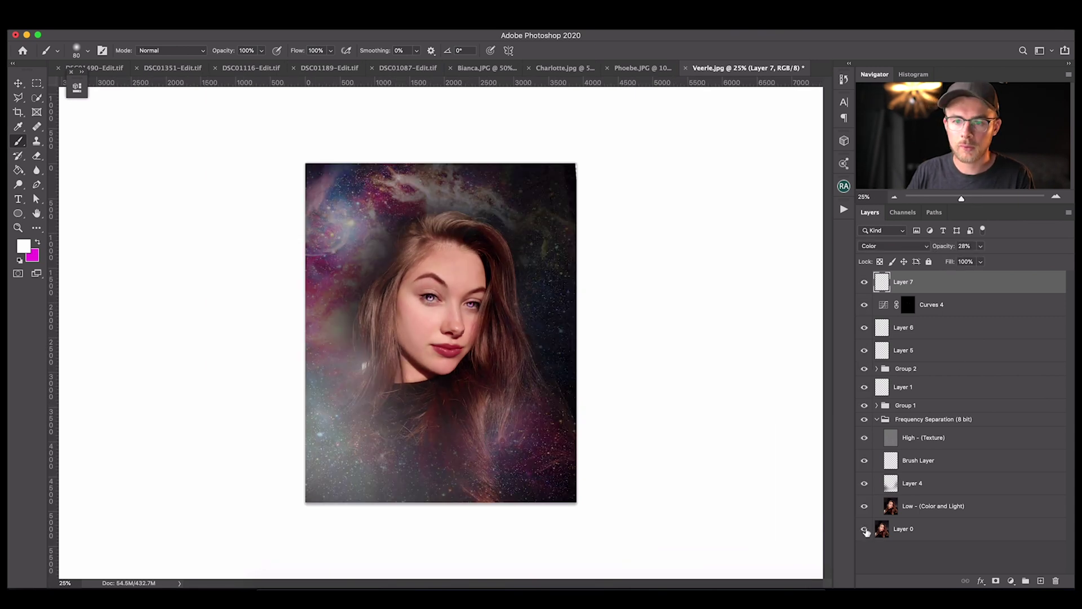